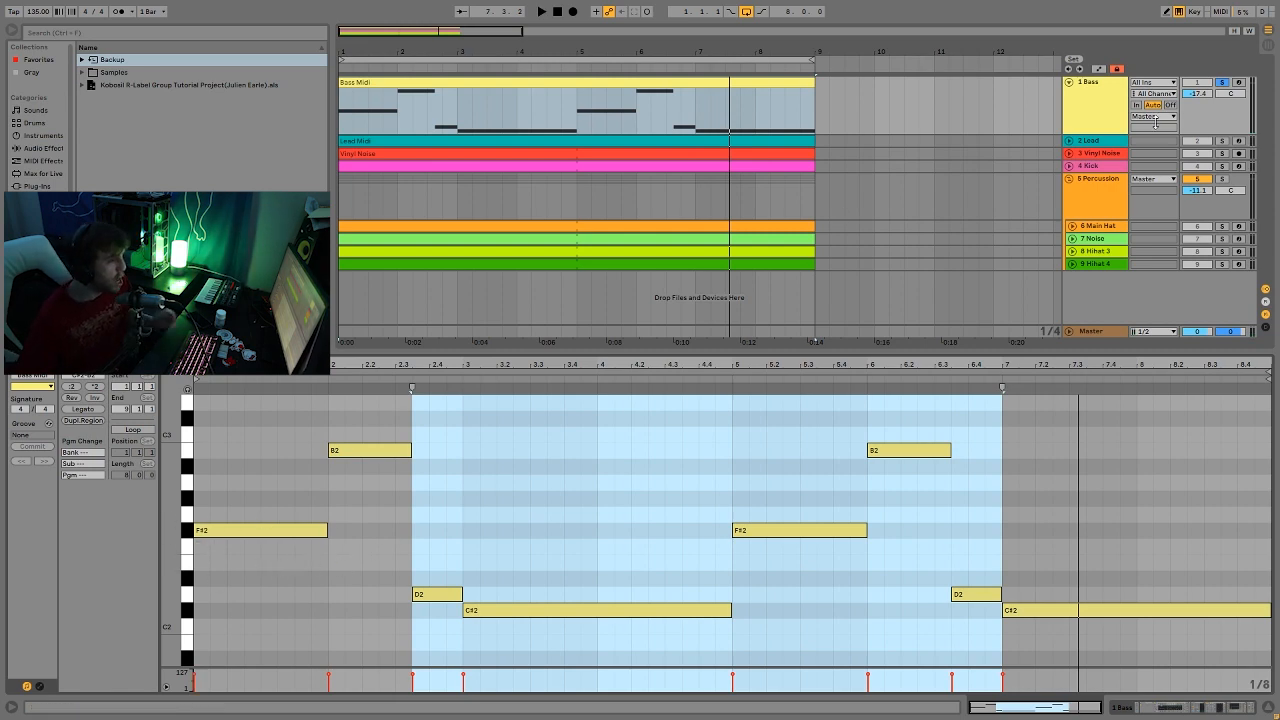
Solo the Lead track alongside the soloed Bass and play both together.
left_click(1222, 141)
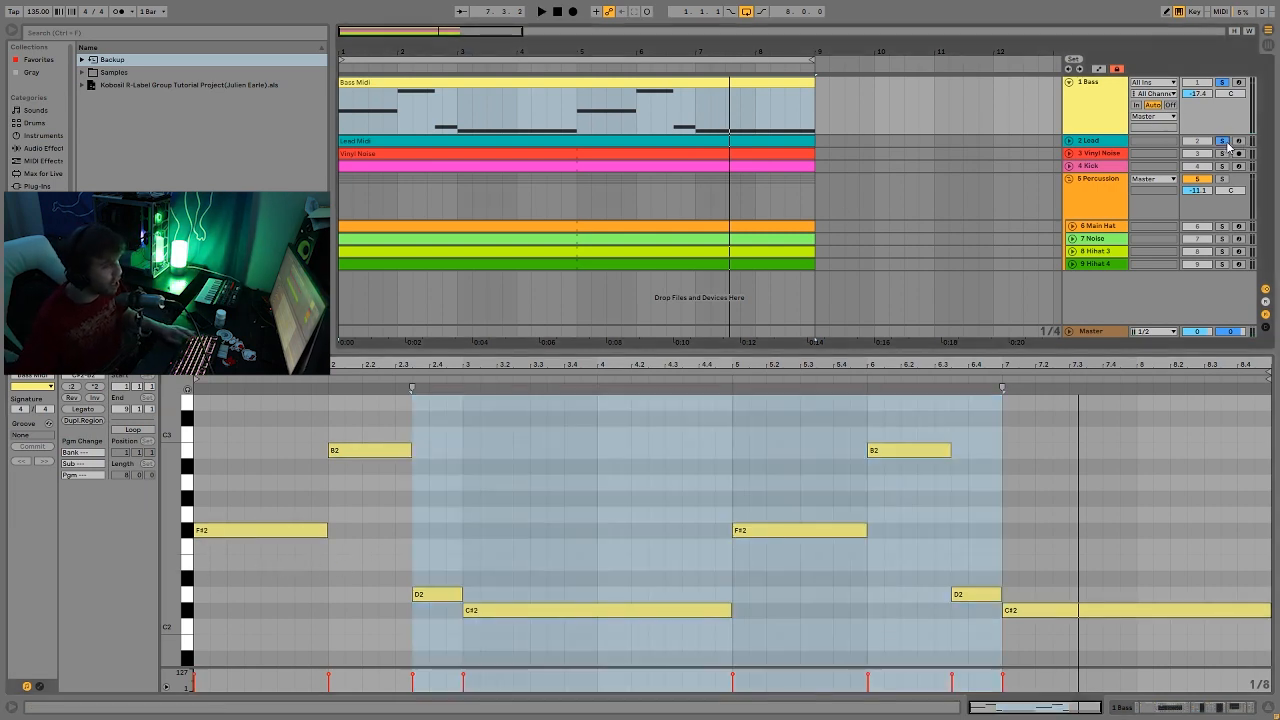
key("space")
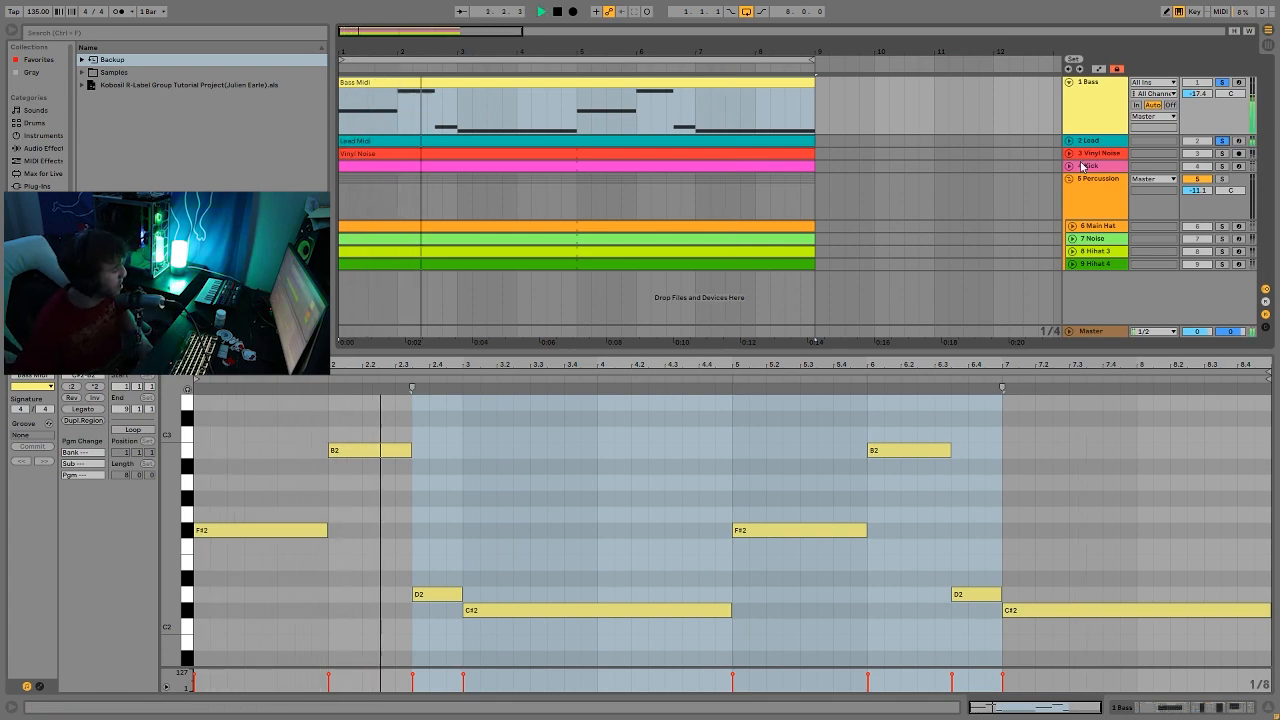
left_click(633, 133)
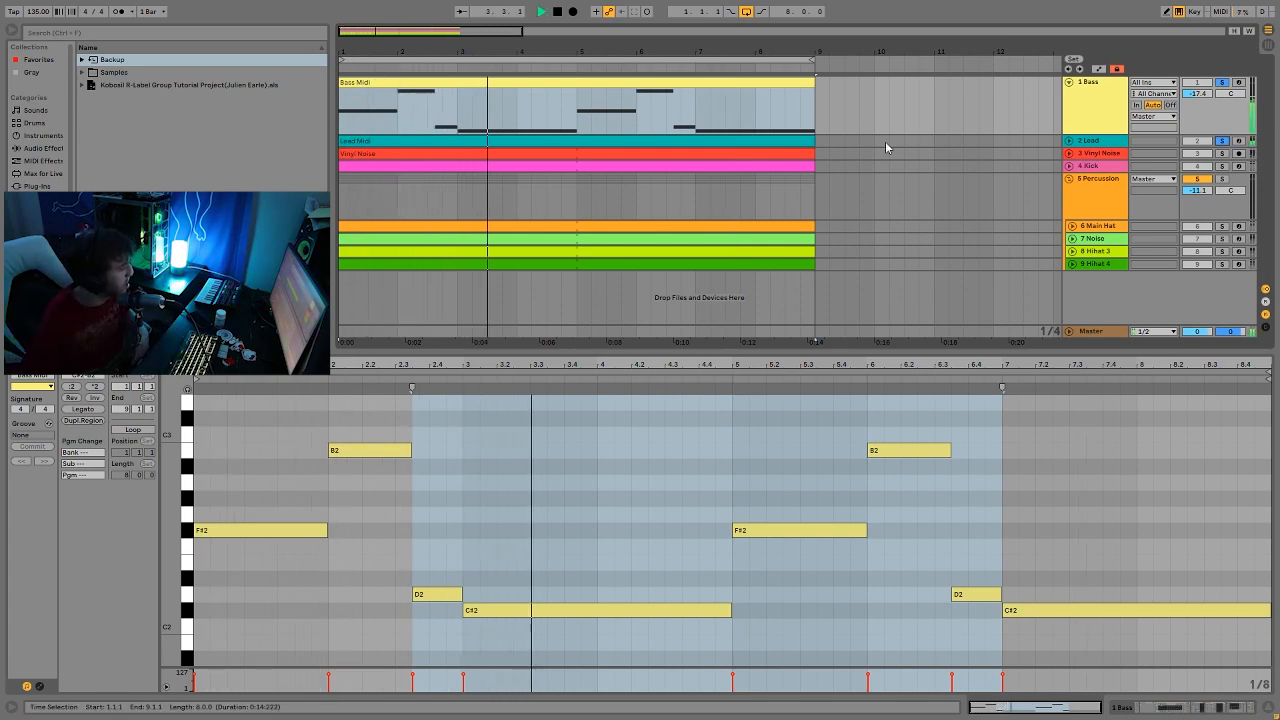
key("space")
Unfold the Lead track, compare the notes of the Lead and Bass clips, and play both tracks.
left_click(1069, 141)
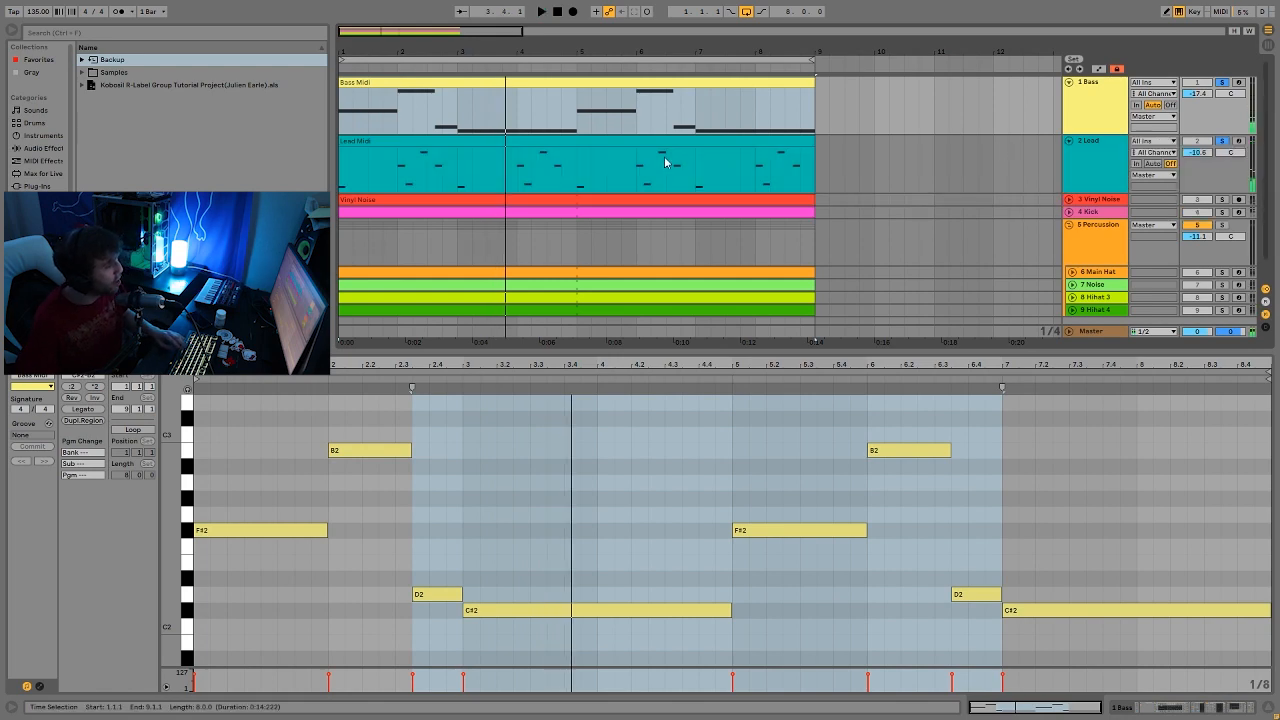
left_click(595, 152)
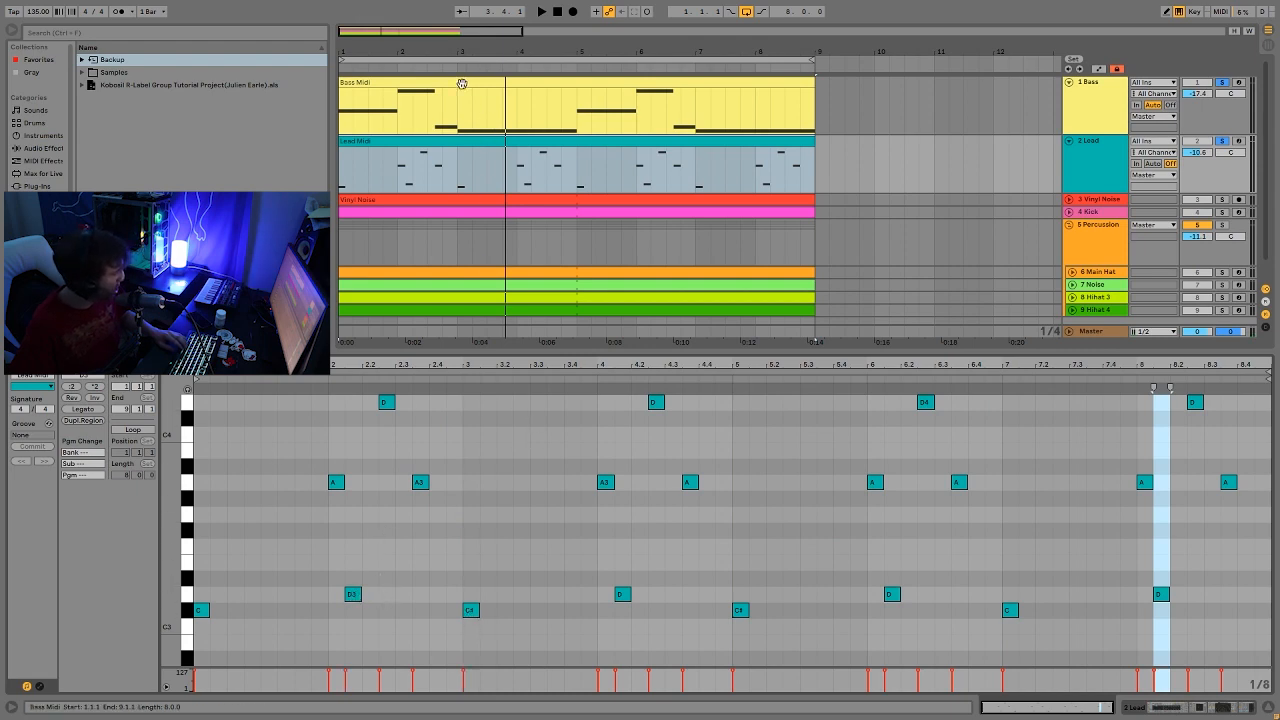
left_click(527, 108)
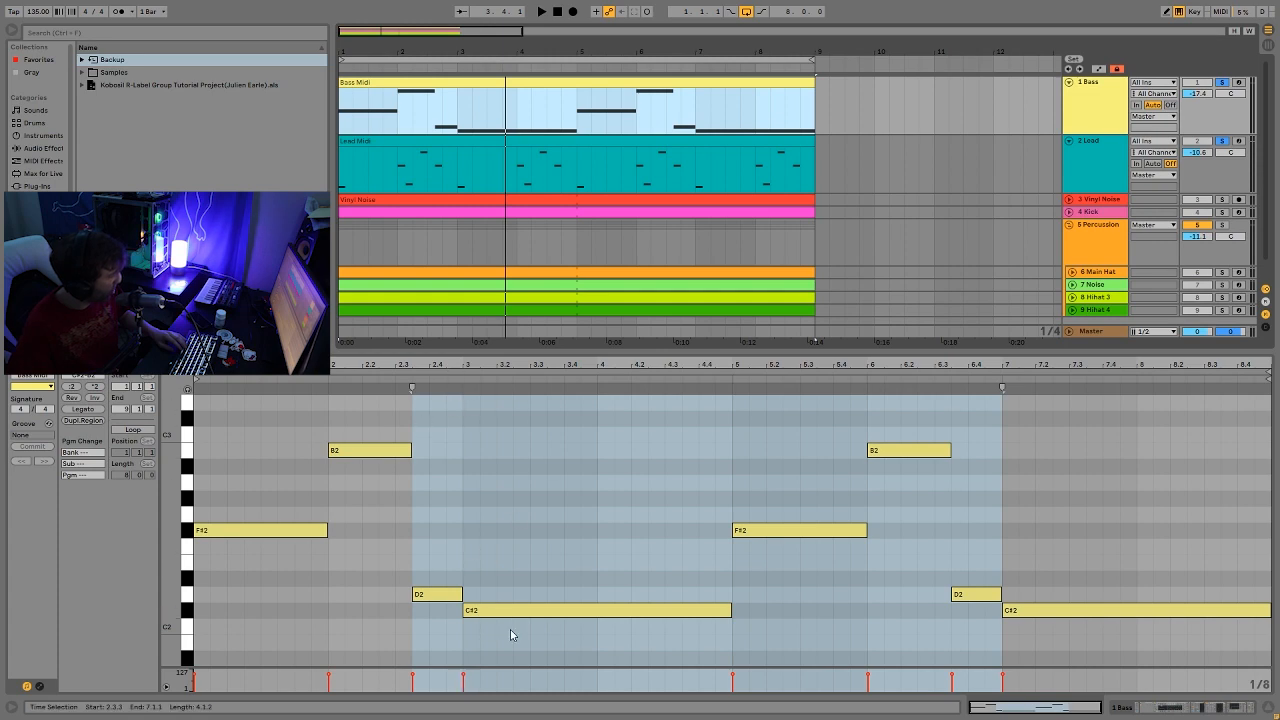
key("space")
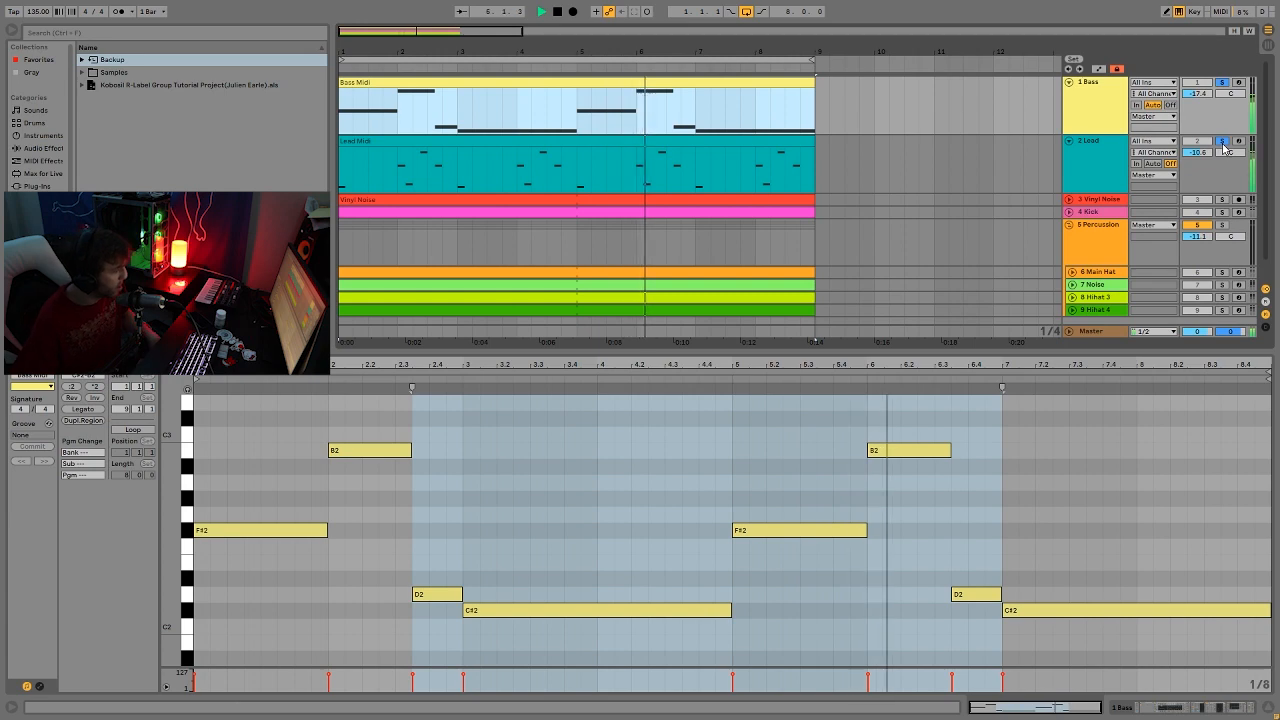
Unsolo the Lead track and delete the Analog chain from the Bass track's Instrument Rack.
left_click(1100, 112)
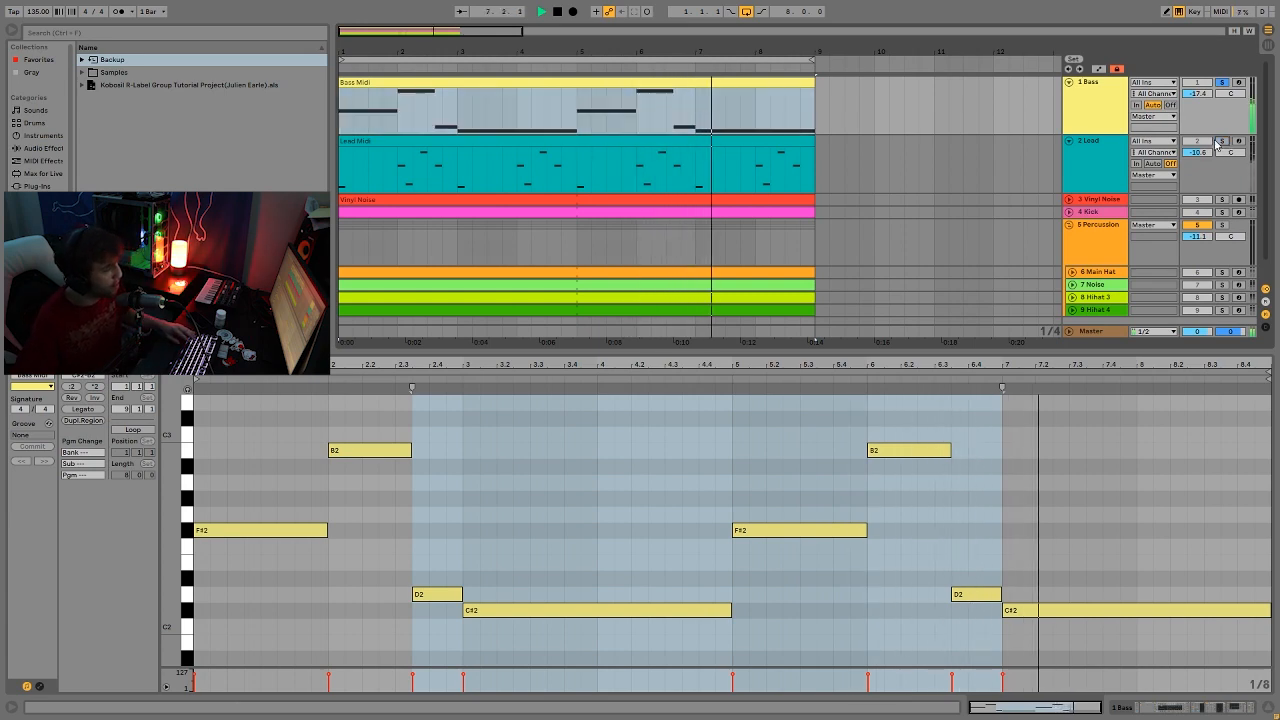
double_click(1098, 113)
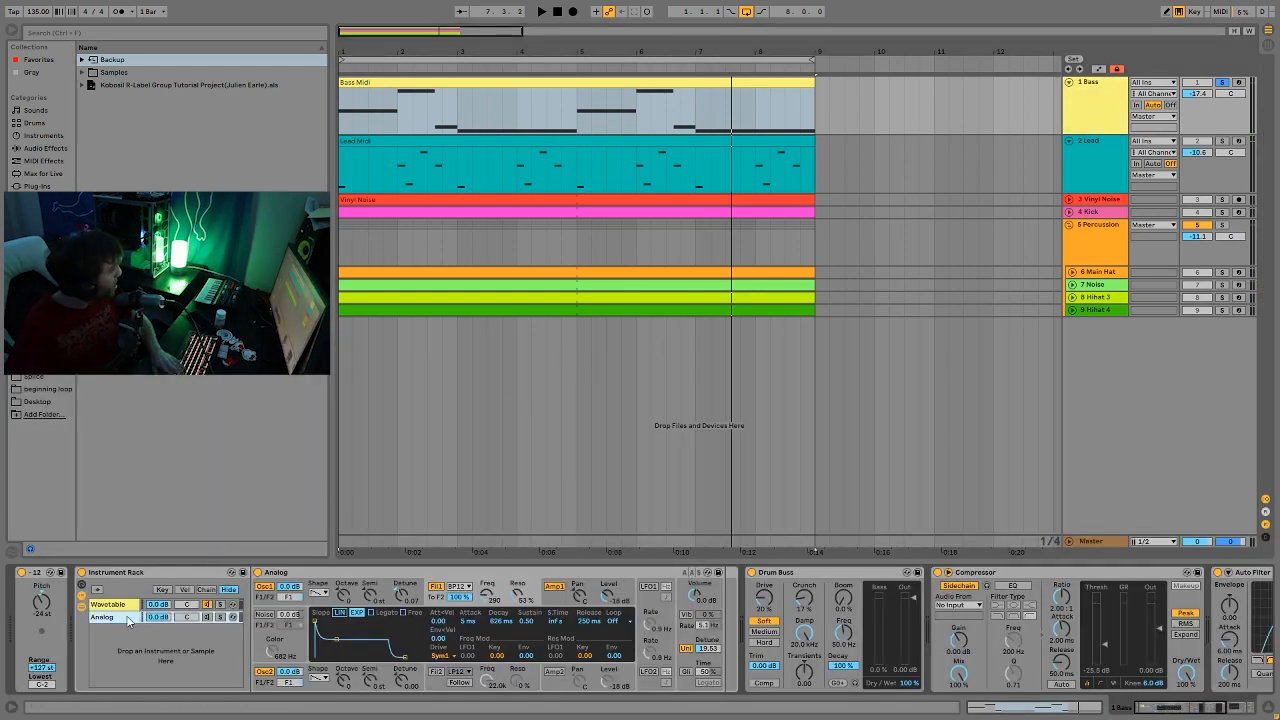
key("Delete")
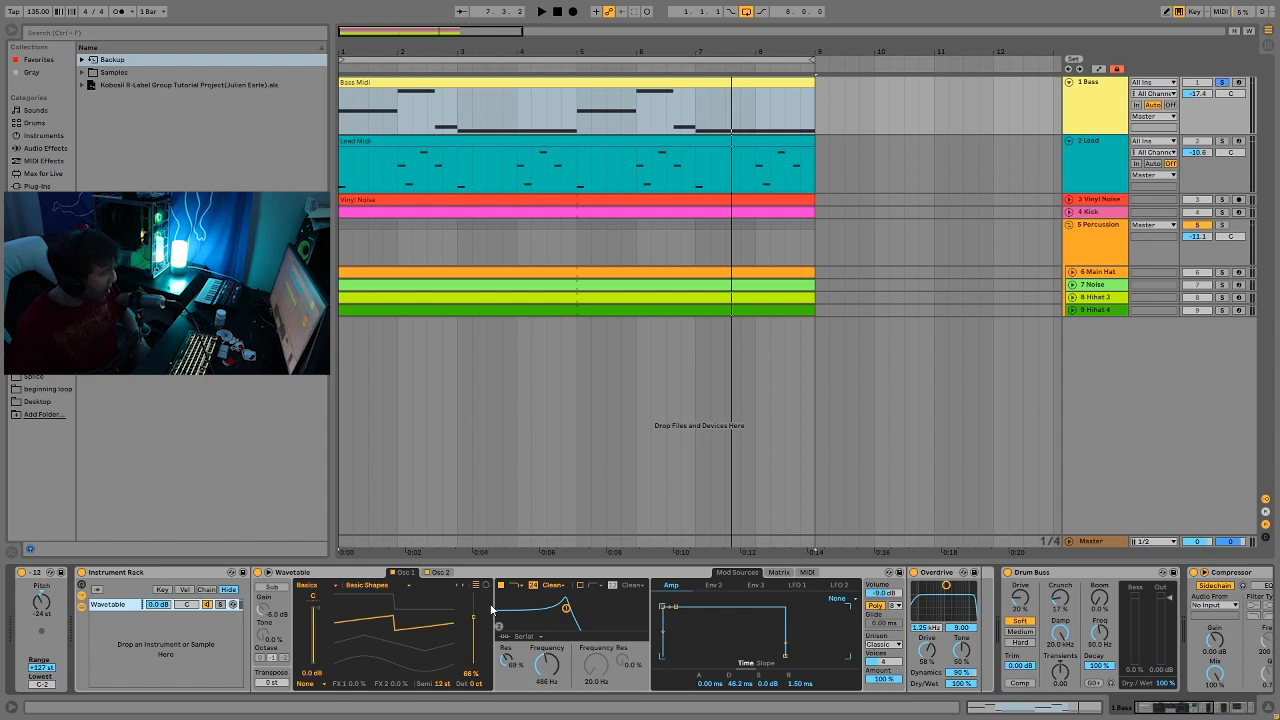
Display Wavetable's second oscillator settings and play the bass on its own.
left_click(445, 573)
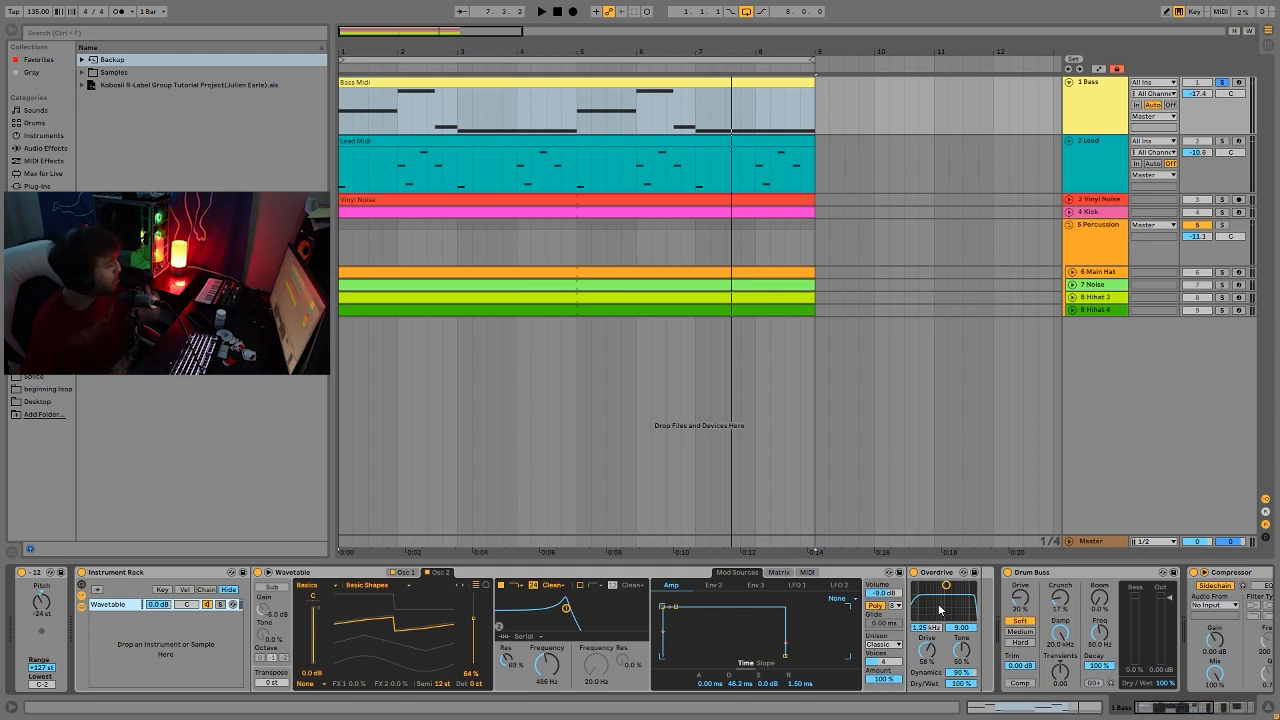
key("space")
key("space")
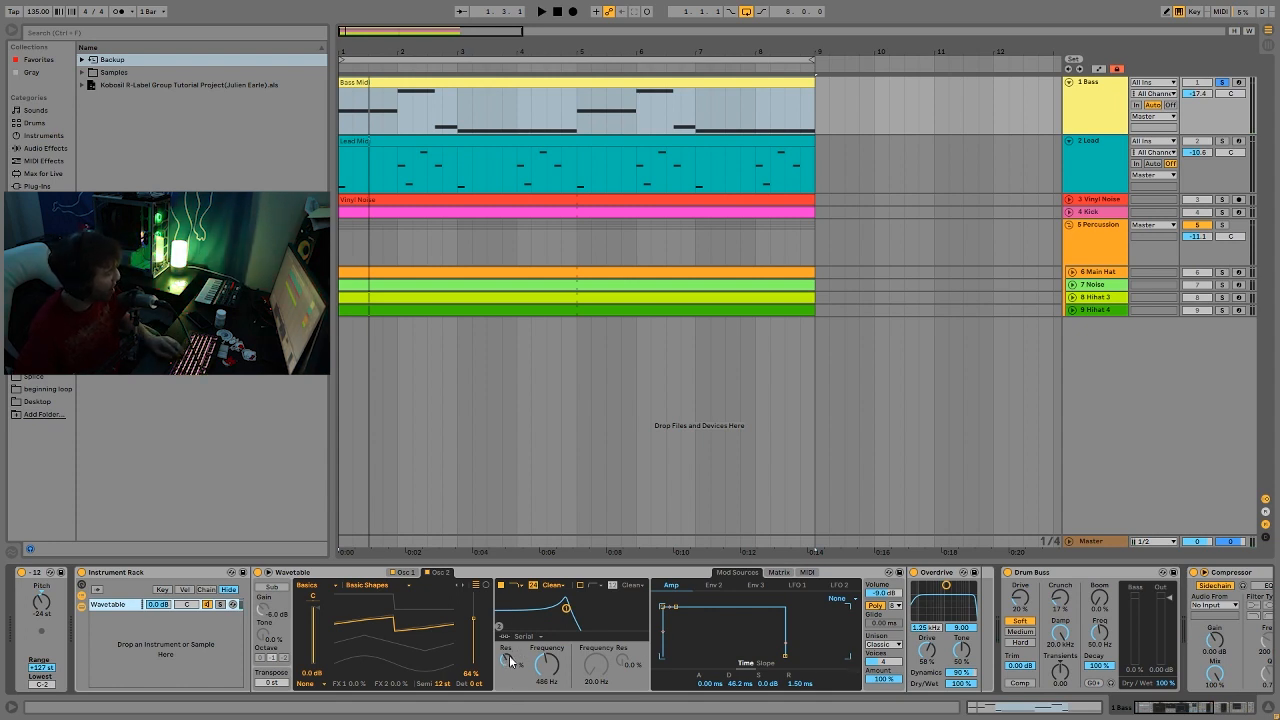
Audition the bass with Wavetable's filter resonance lowered to about 21%, and restore it to about 69% during playback.
left_click_drag(510, 660, 510, 680)
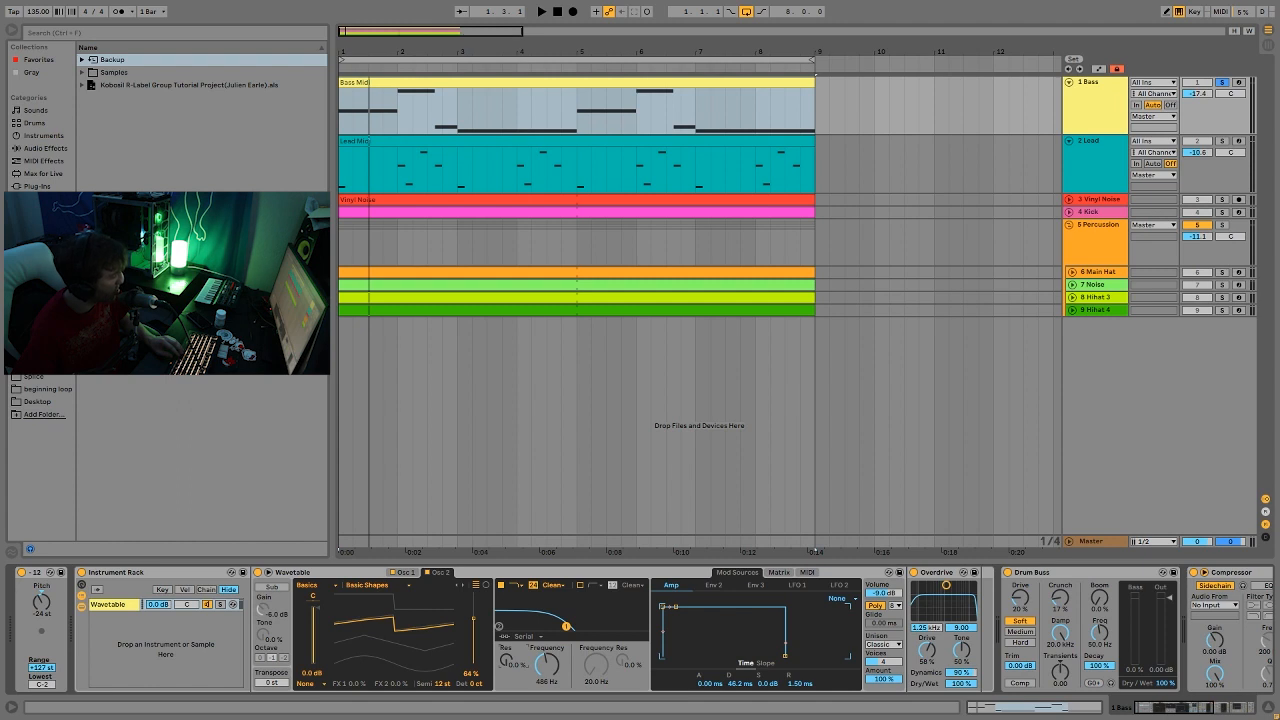
key("space")
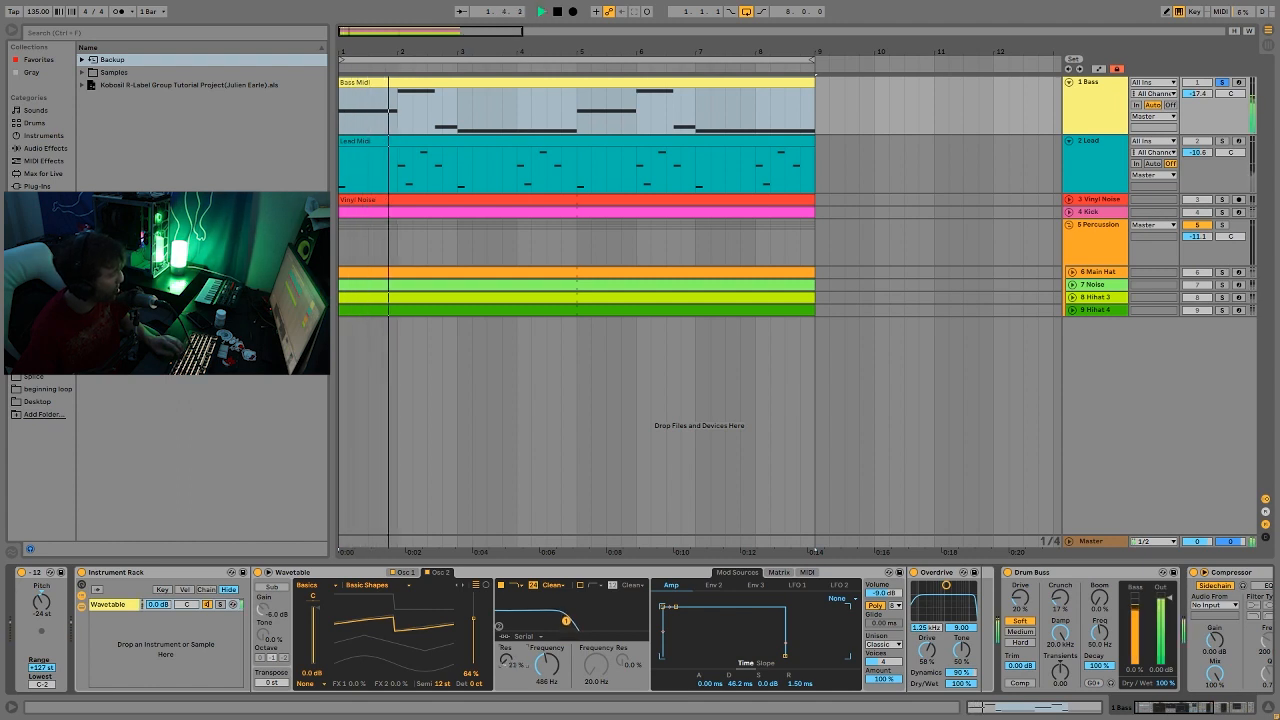
left_click_drag(507, 662, 507, 632)
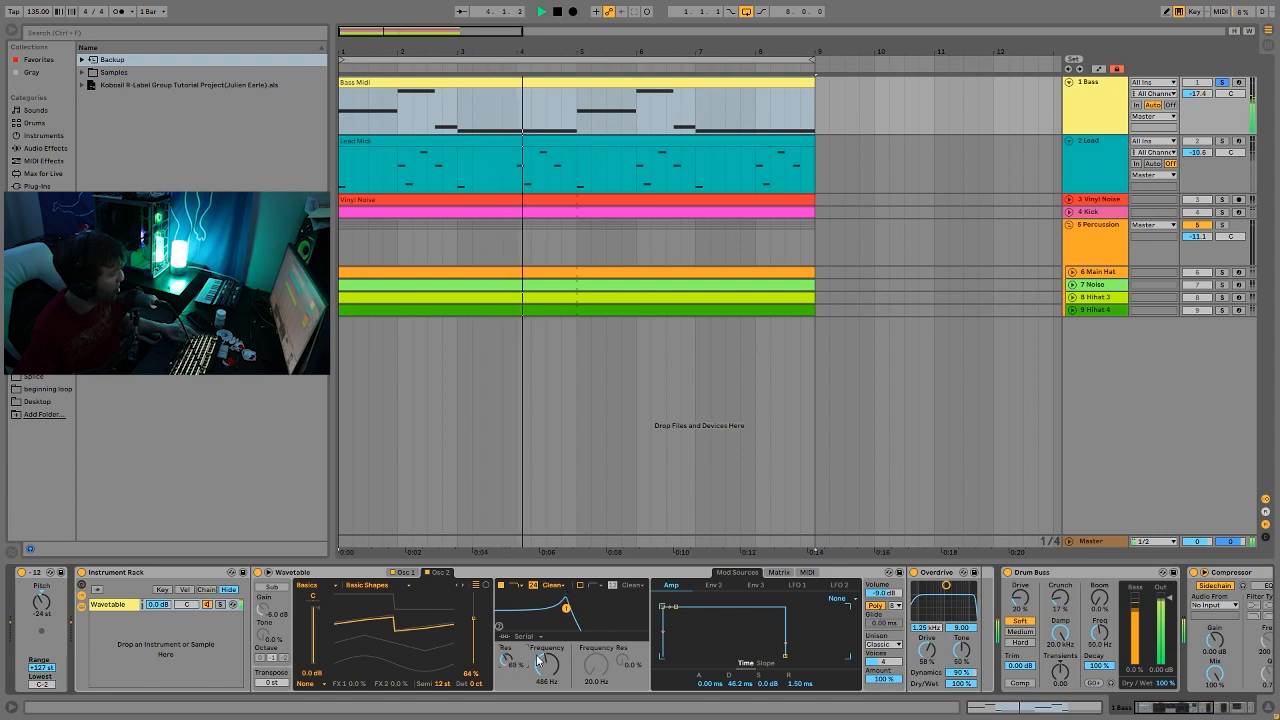
key("space")
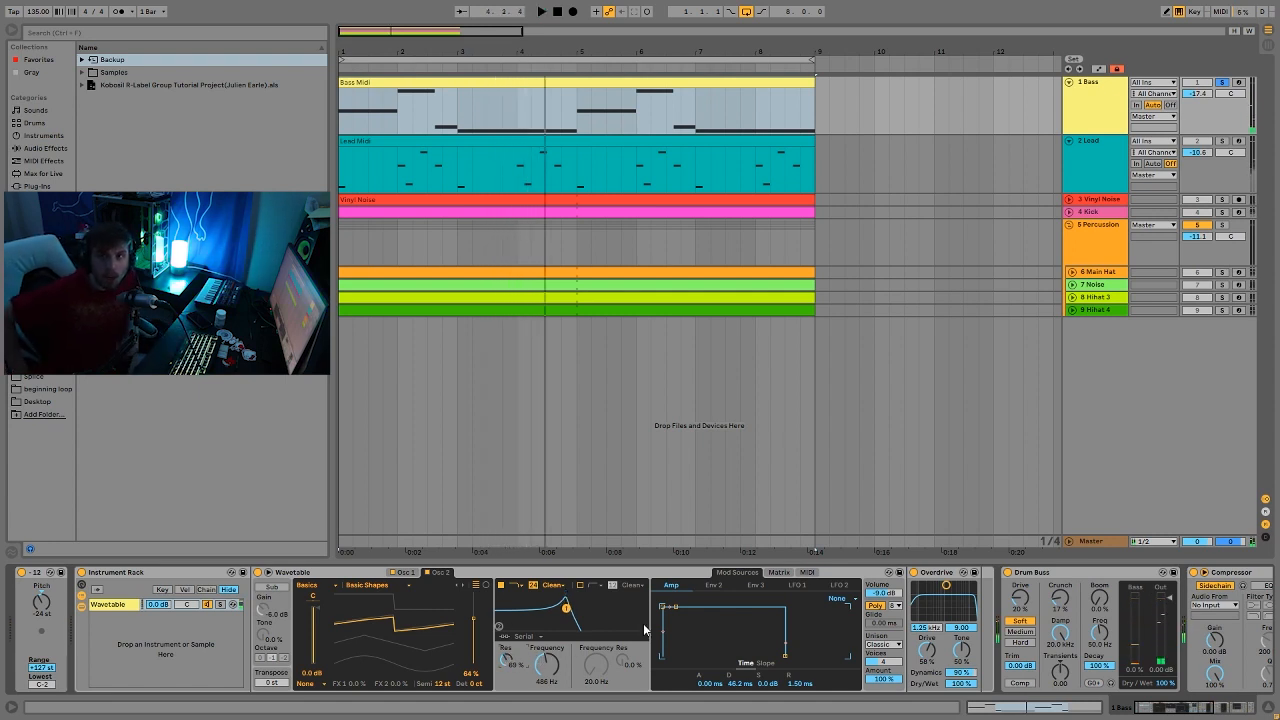
Compare the bass with Overdrive switched off during playback, and switch the effect back on.
key("space")
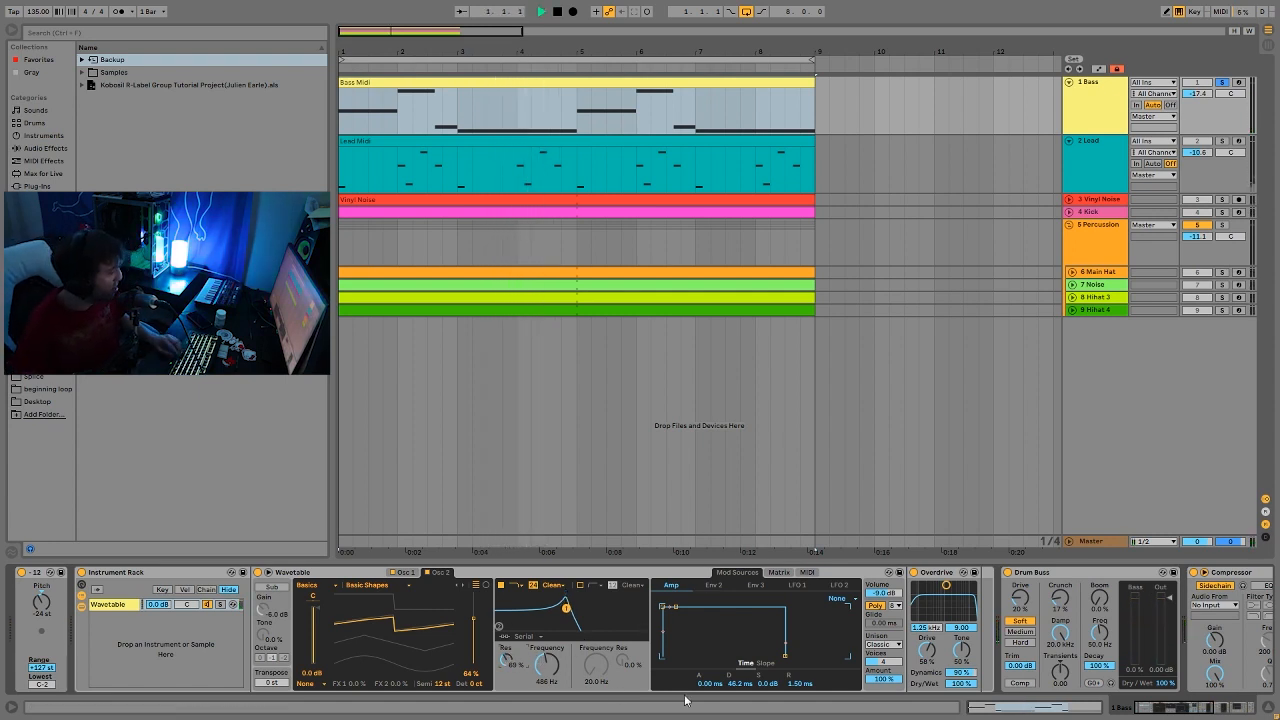
key("space")
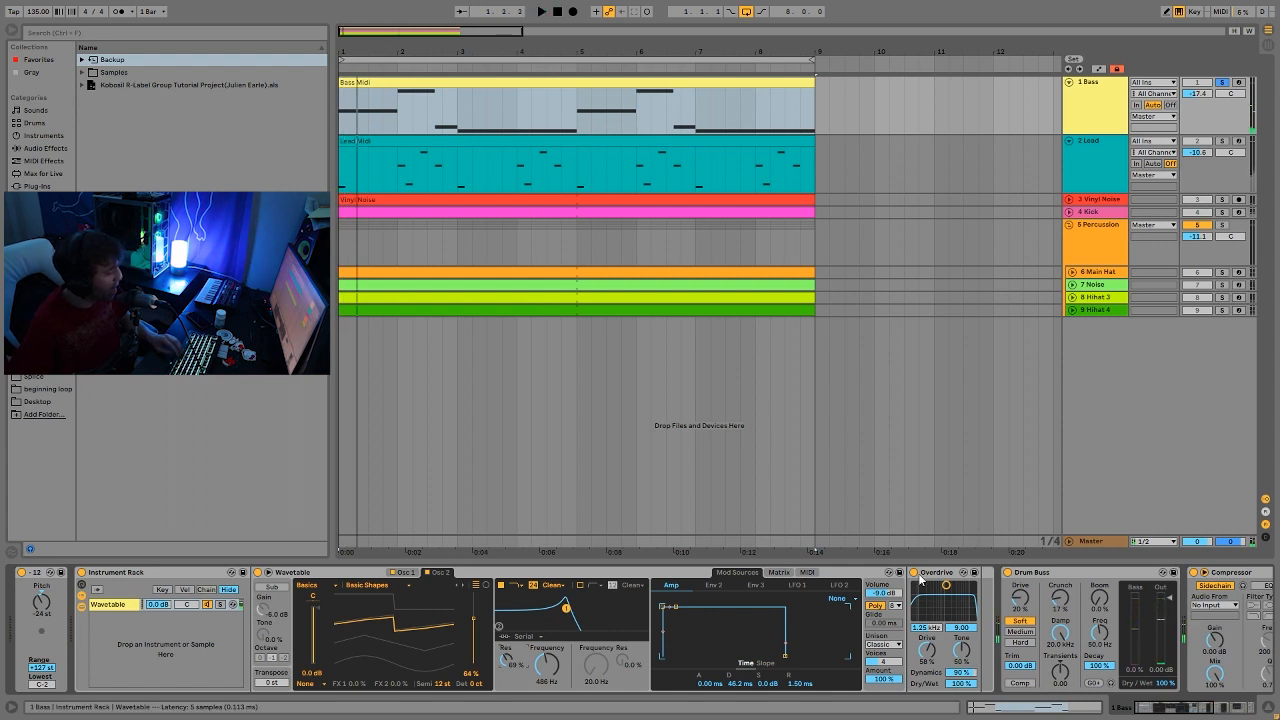
key("space")
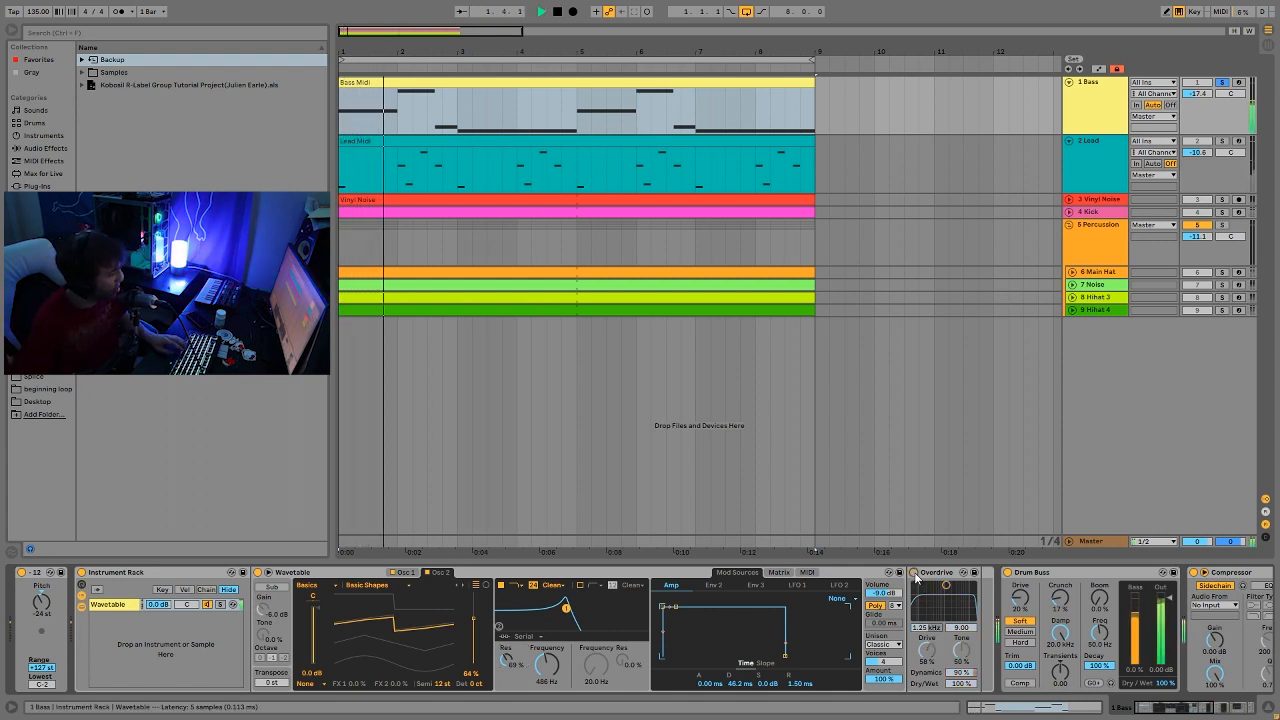
left_click(779, 572)
left_click(746, 576)
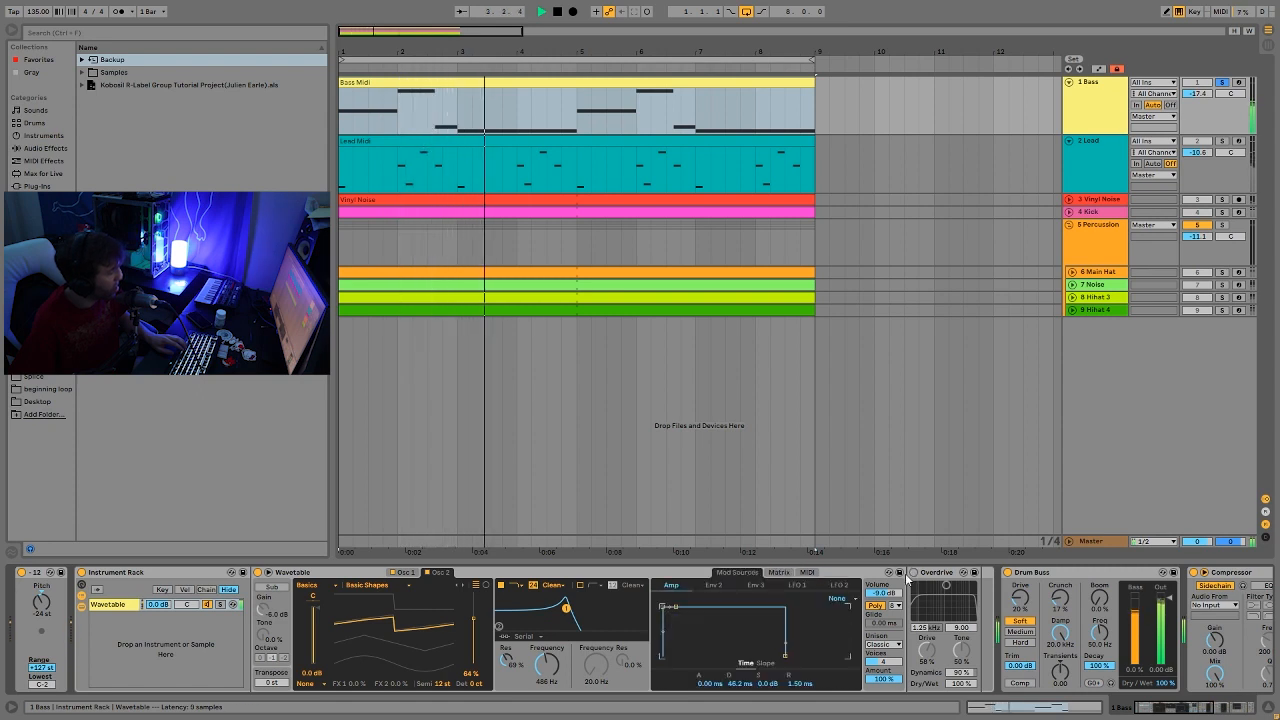
key("space")
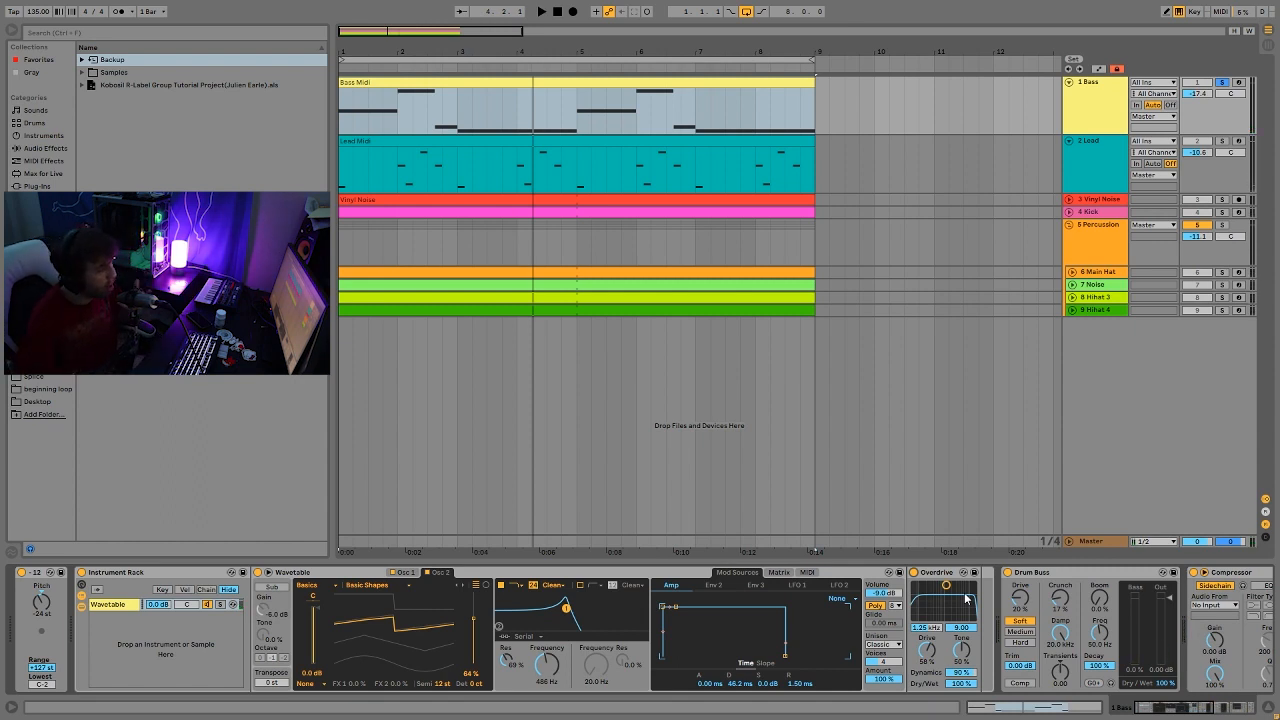
Fold the Lead track, replay the bass briefly and select its Overdrive effect.
left_click(1071, 141)
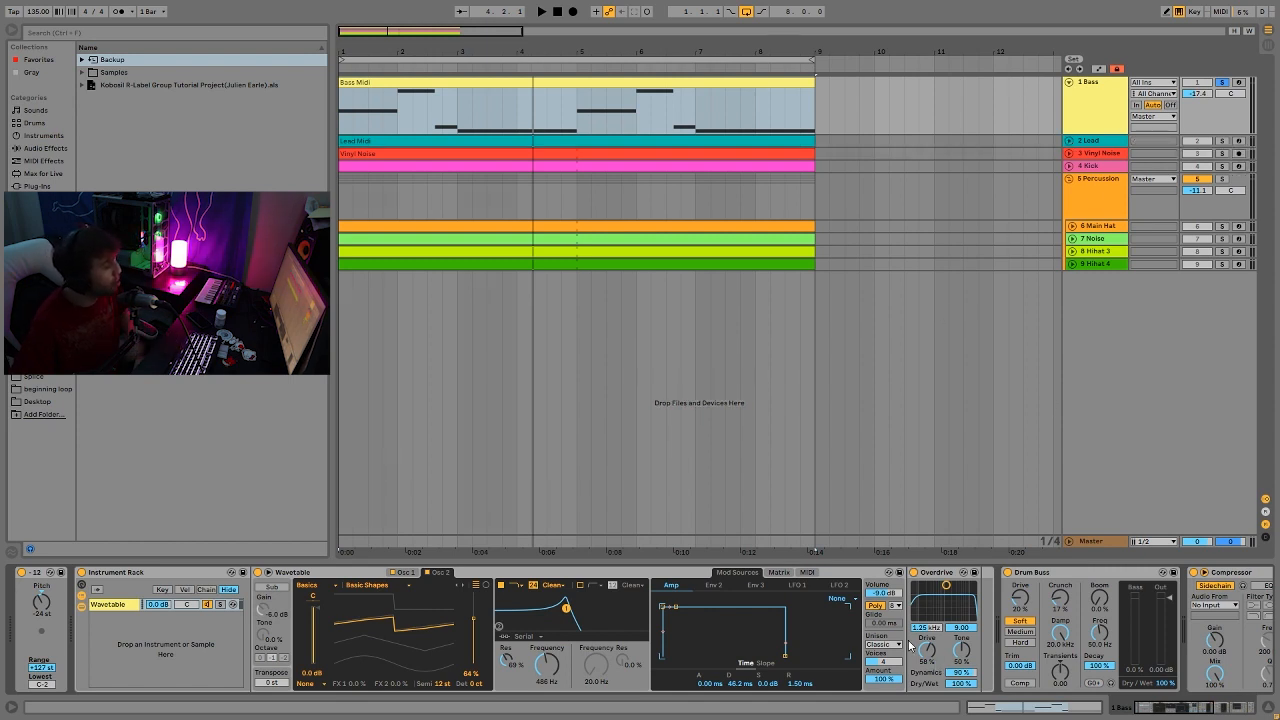
key("space")
key("space")
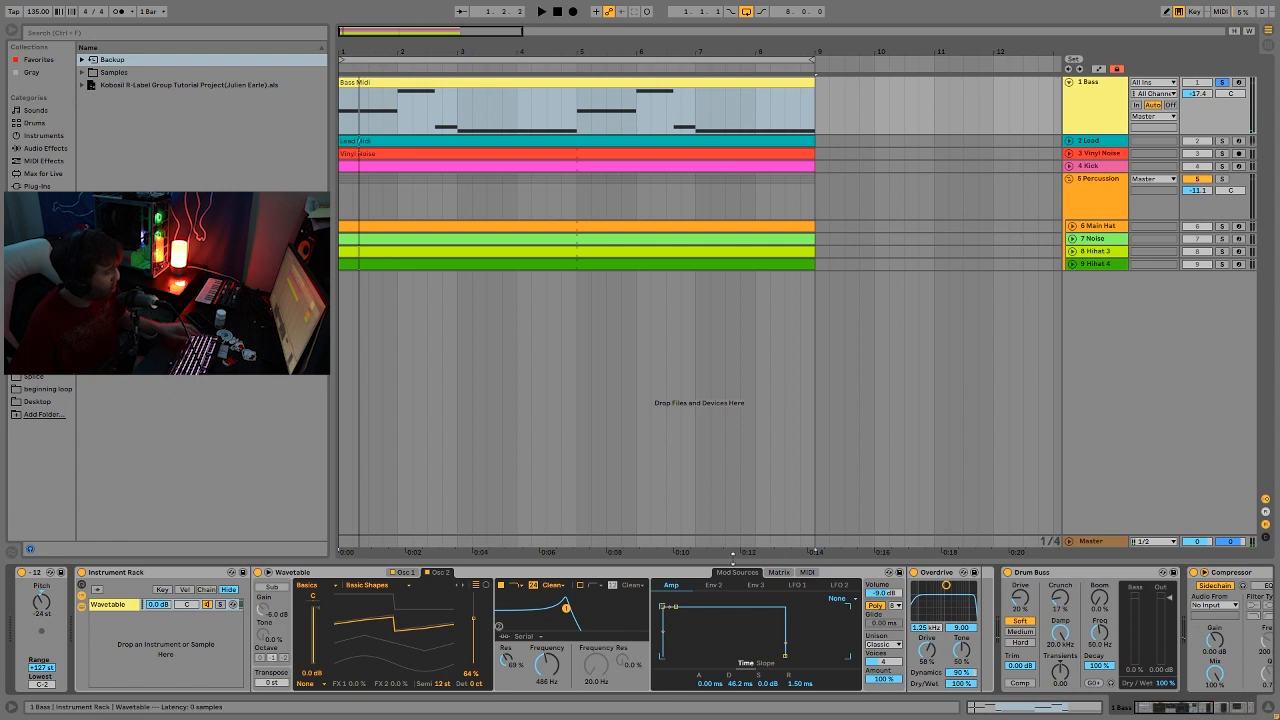
left_click(951, 576)
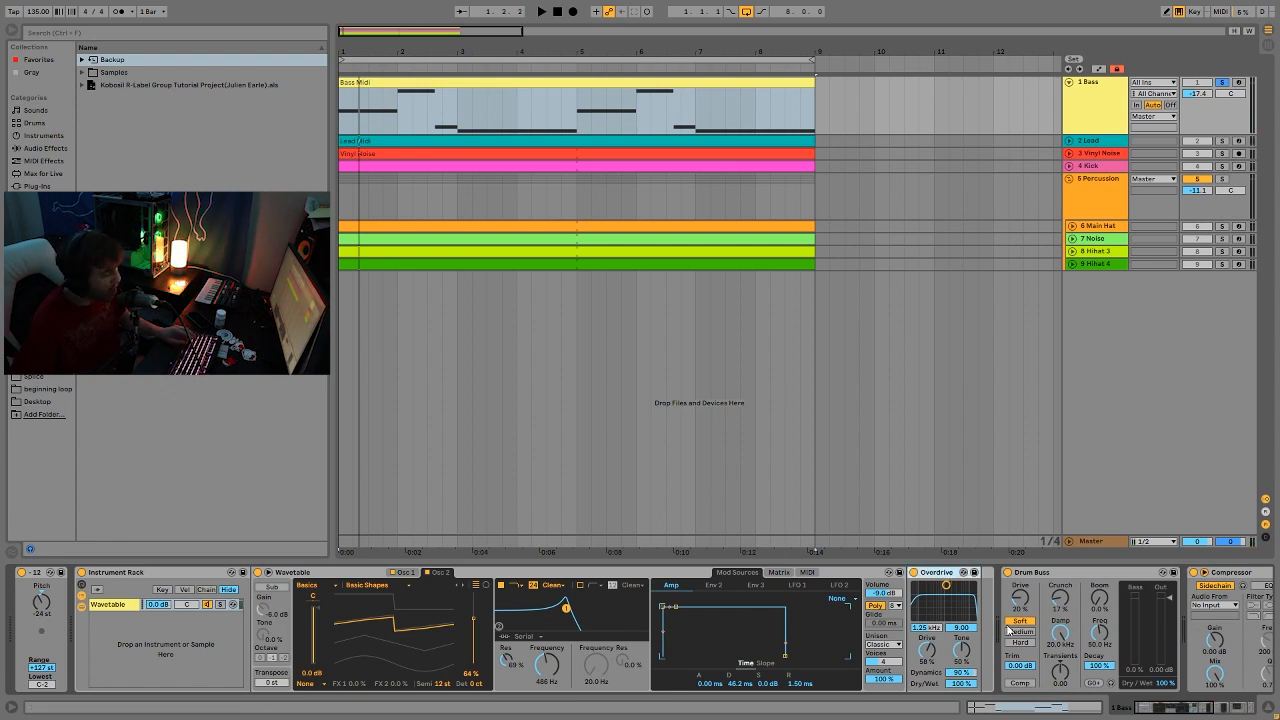
Delete the sidechain Compressor between Drum Buss and Auto Filter in the Bass track's effect chain.
scroll(623, 622, "right", 10)
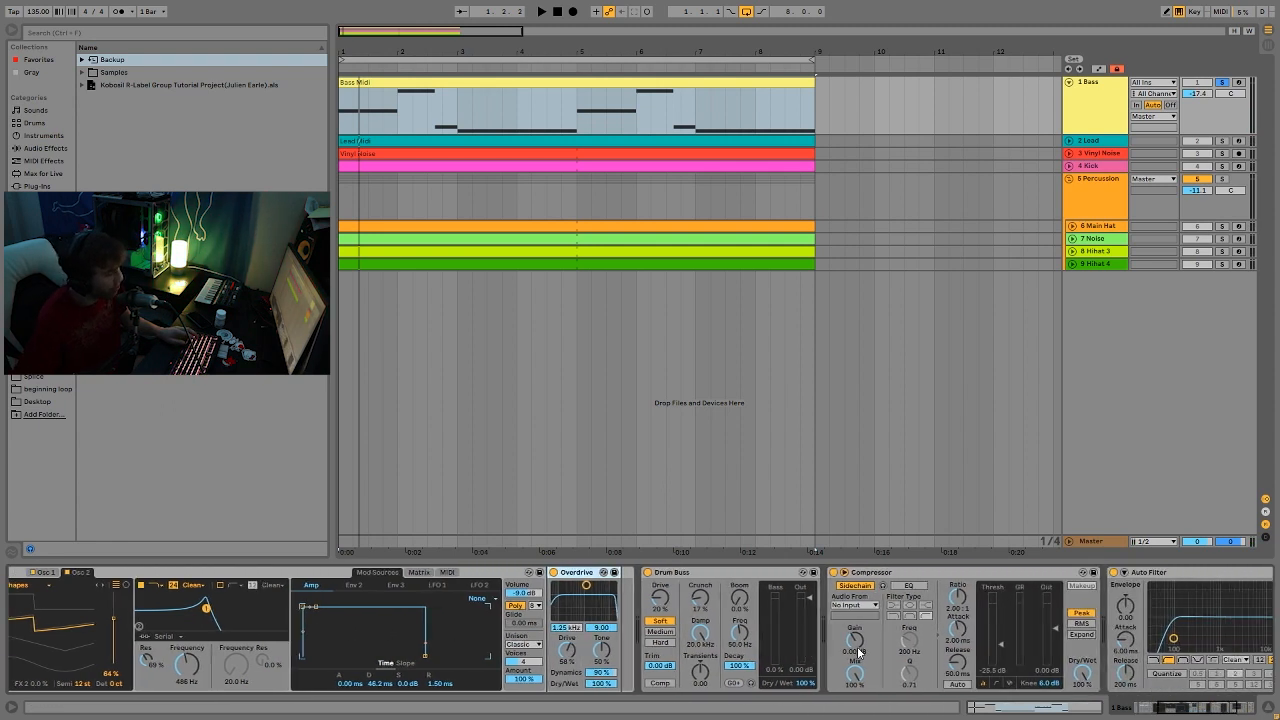
scroll(858, 652, "right", 5)
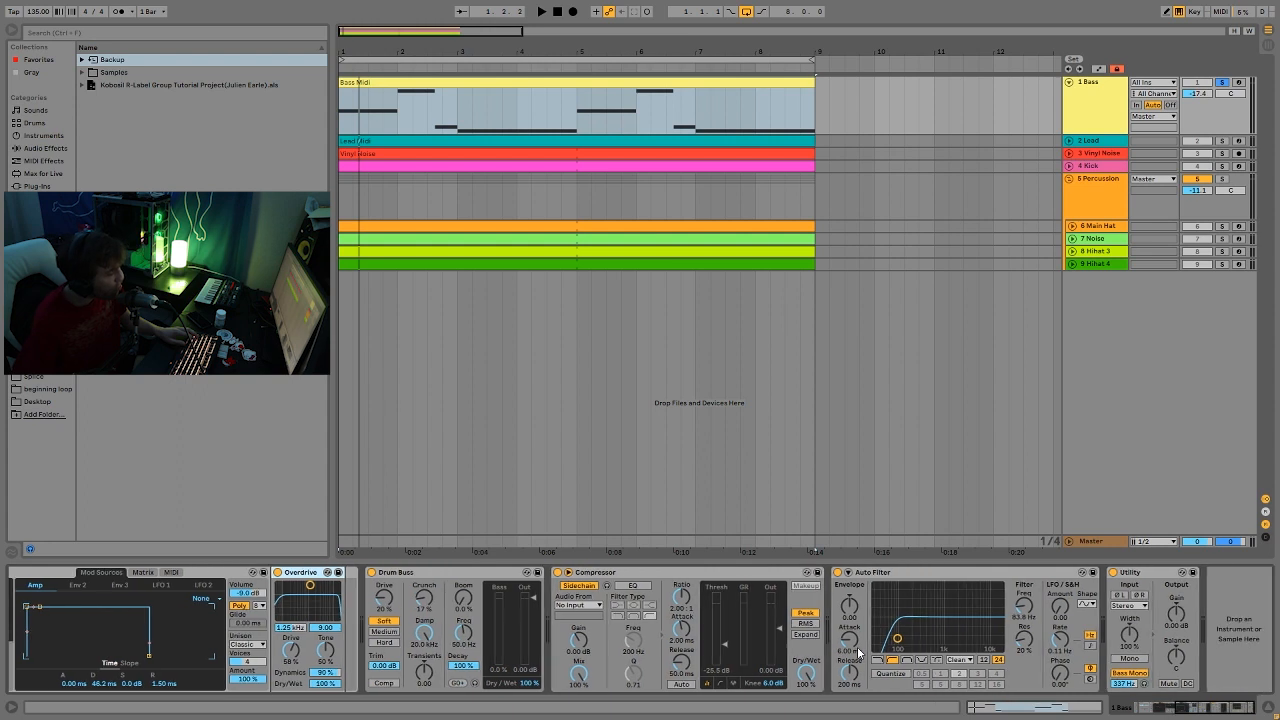
left_click(679, 575)
key("Delete")
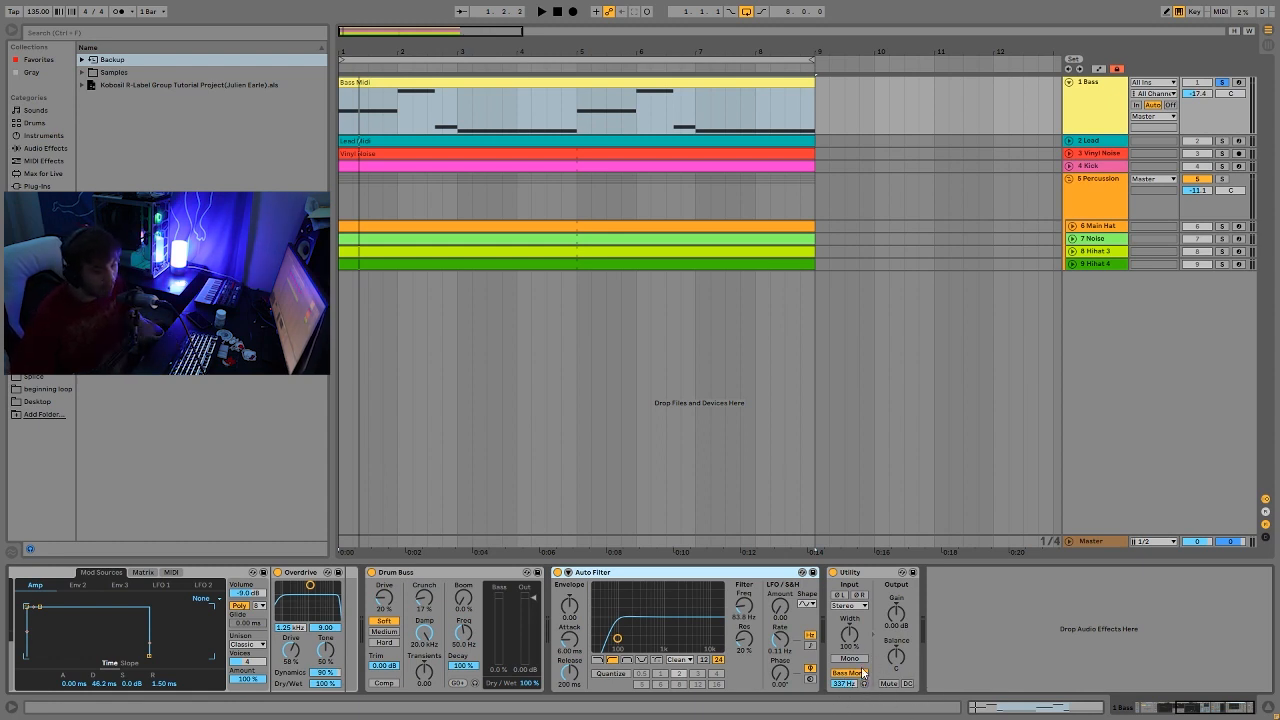
Audition the soloed bass through its remaining effect chain twice and stop playback.
key("space")
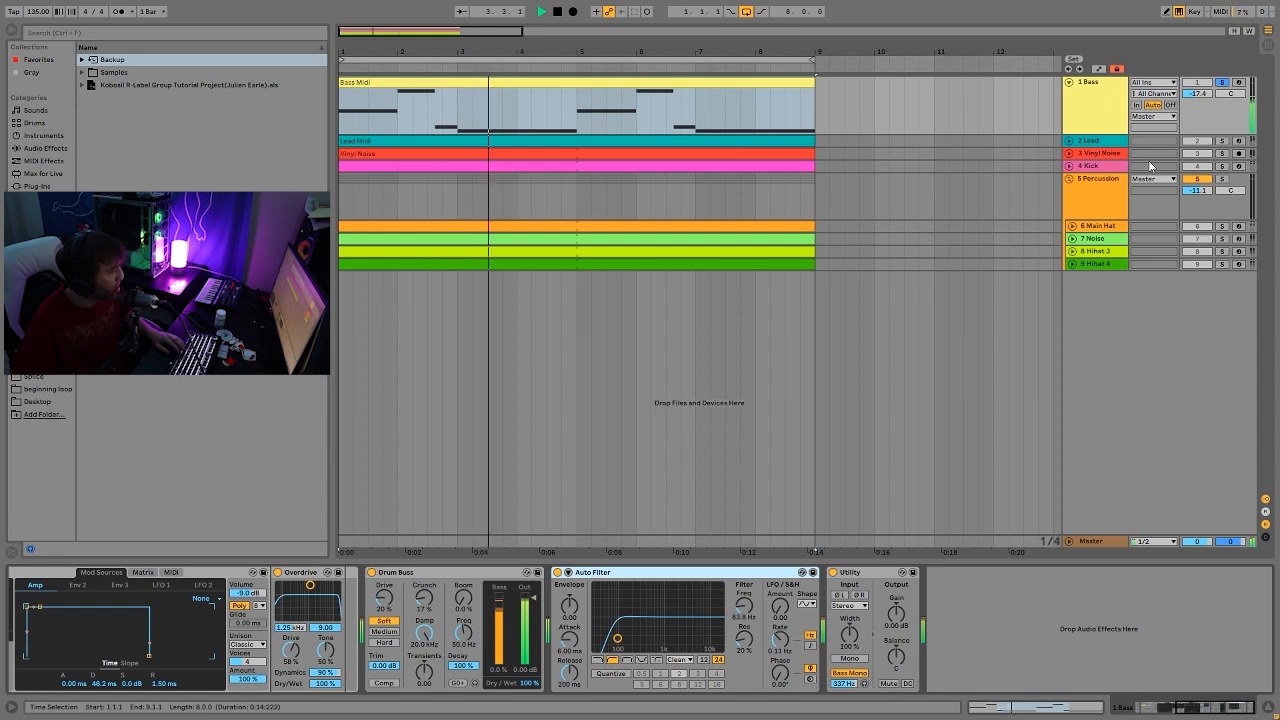
key("space")
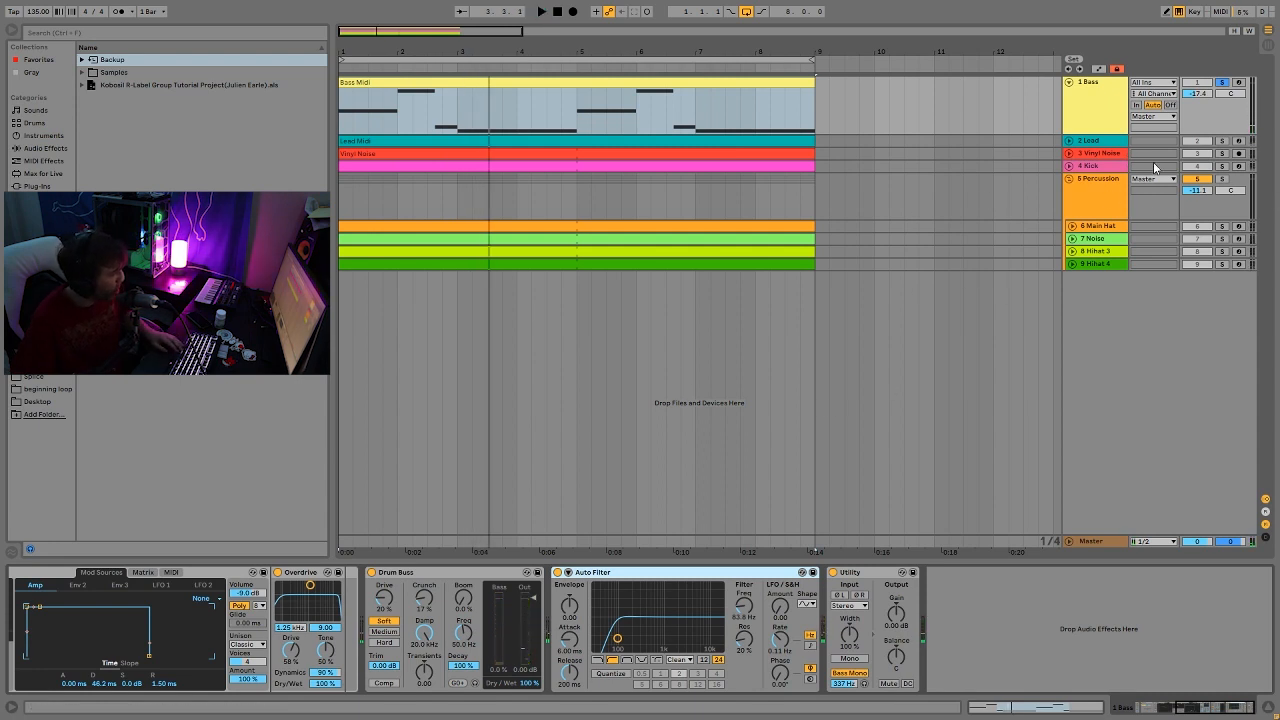
key("space")
key("space")
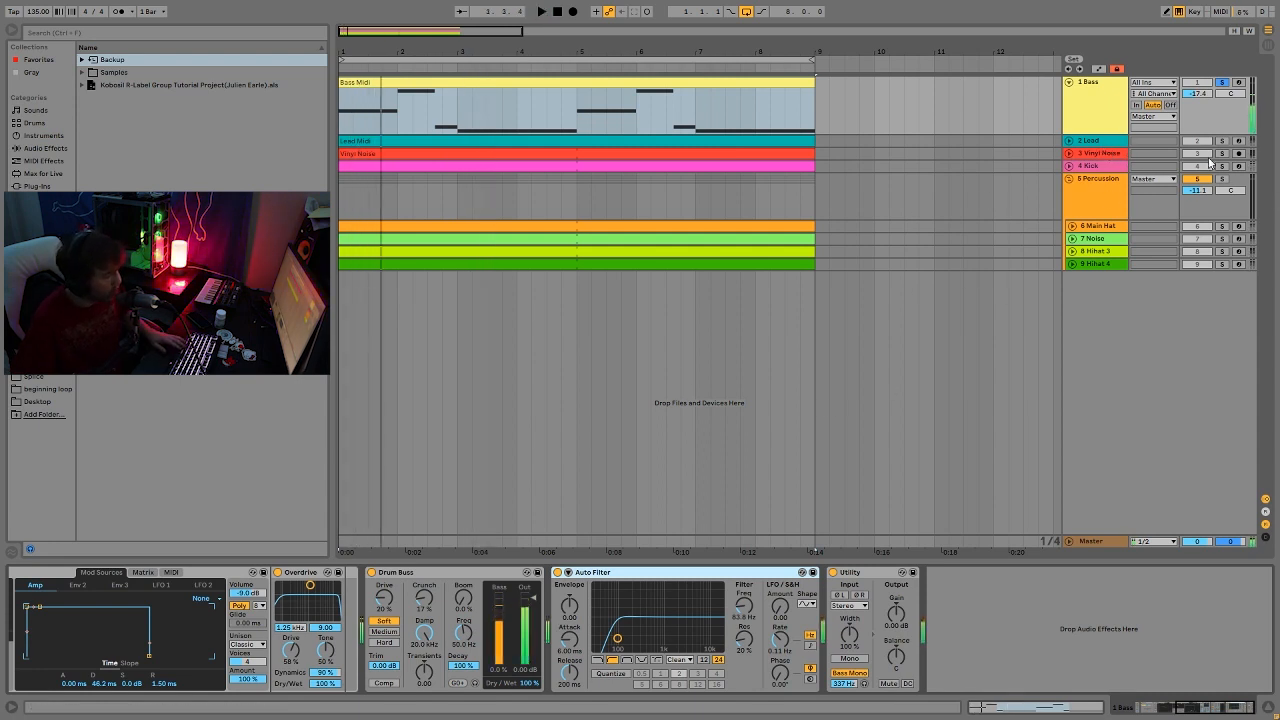
Solo the Lead track in place of the Bass, play it with its devices displayed, and fold the Bass track.
left_click(1069, 141)
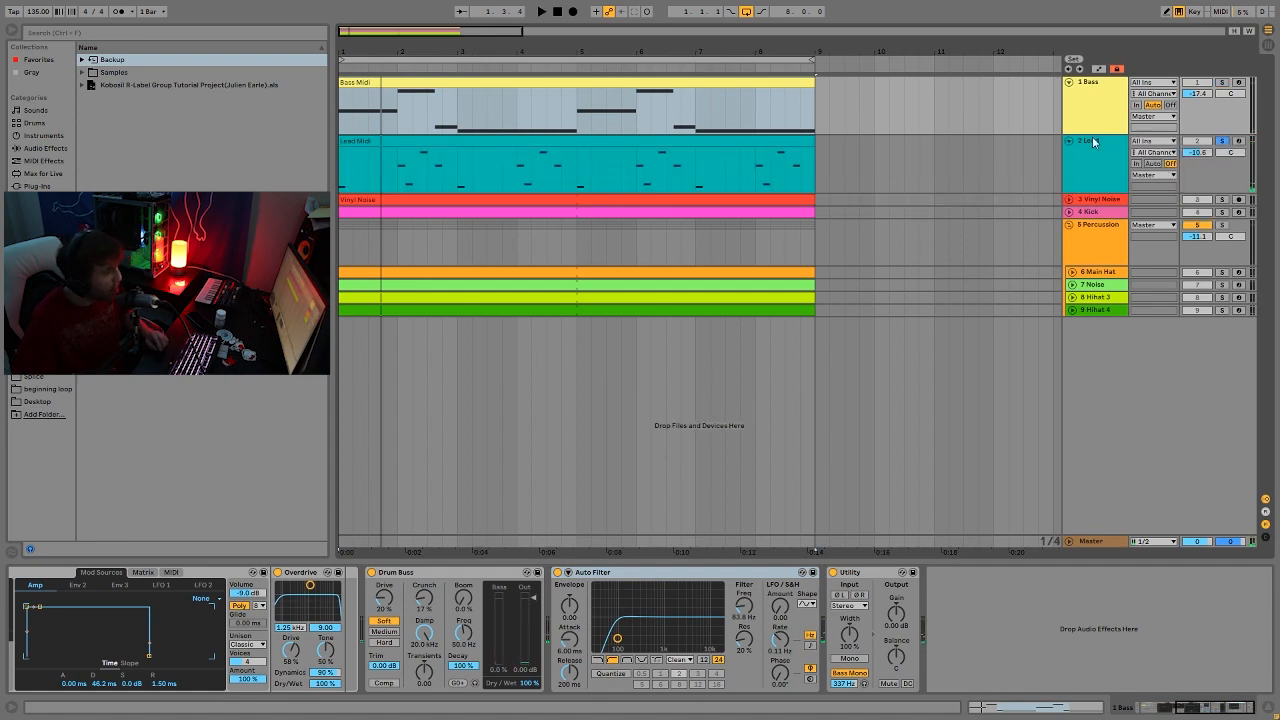
left_click(1093, 142)
key("space")
left_click(1069, 82)
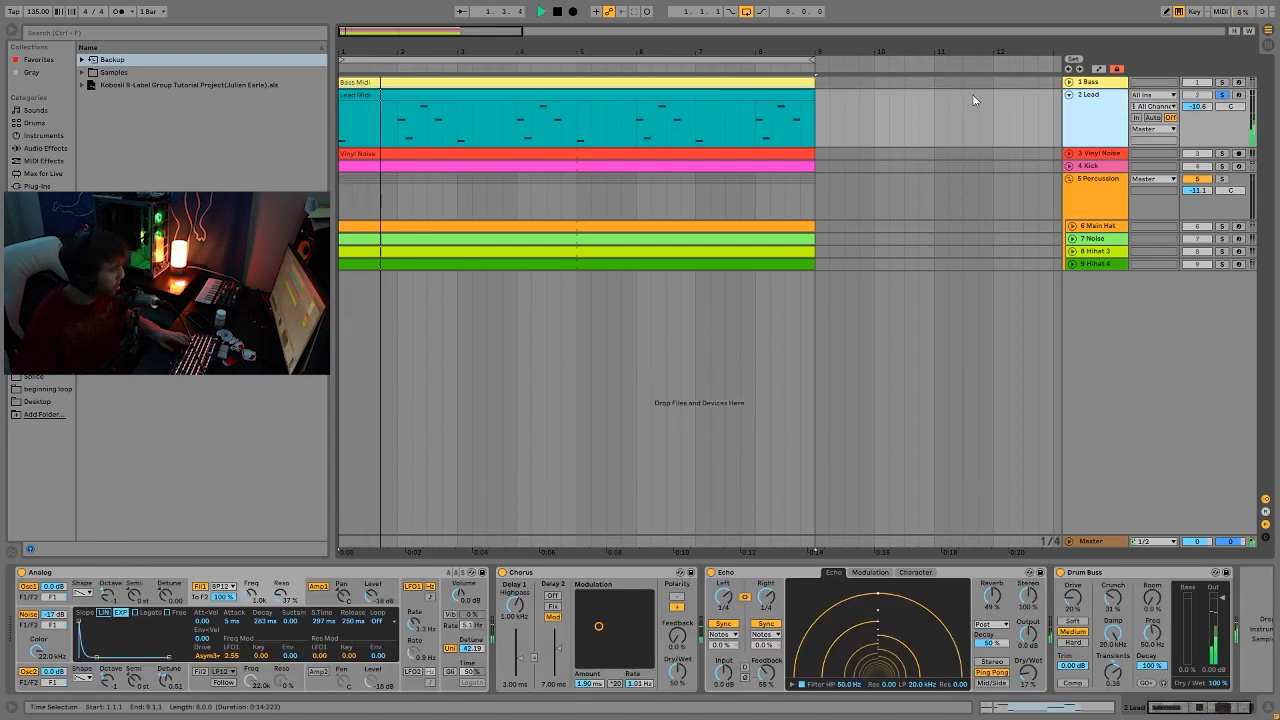
Open the Lead clip's notes, reduce the note editor to used pitches only, and select the C#3 notes.
double_click(614, 113)
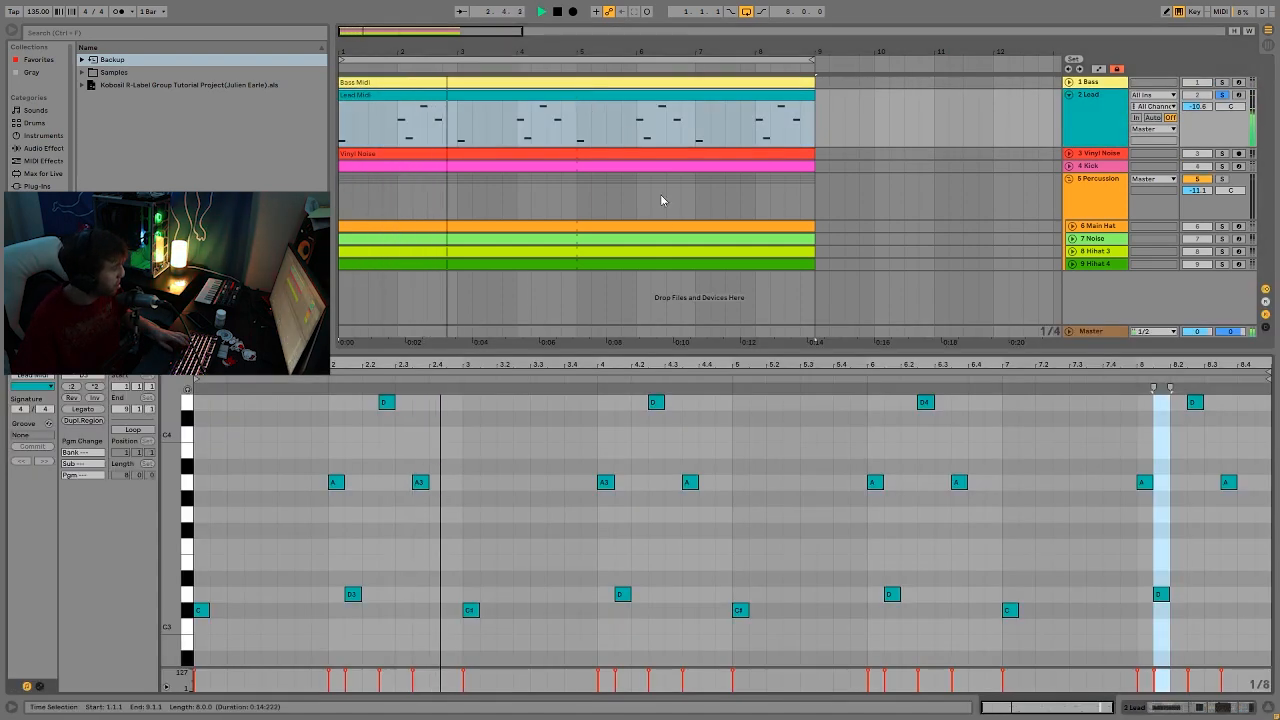
left_click(171, 378)
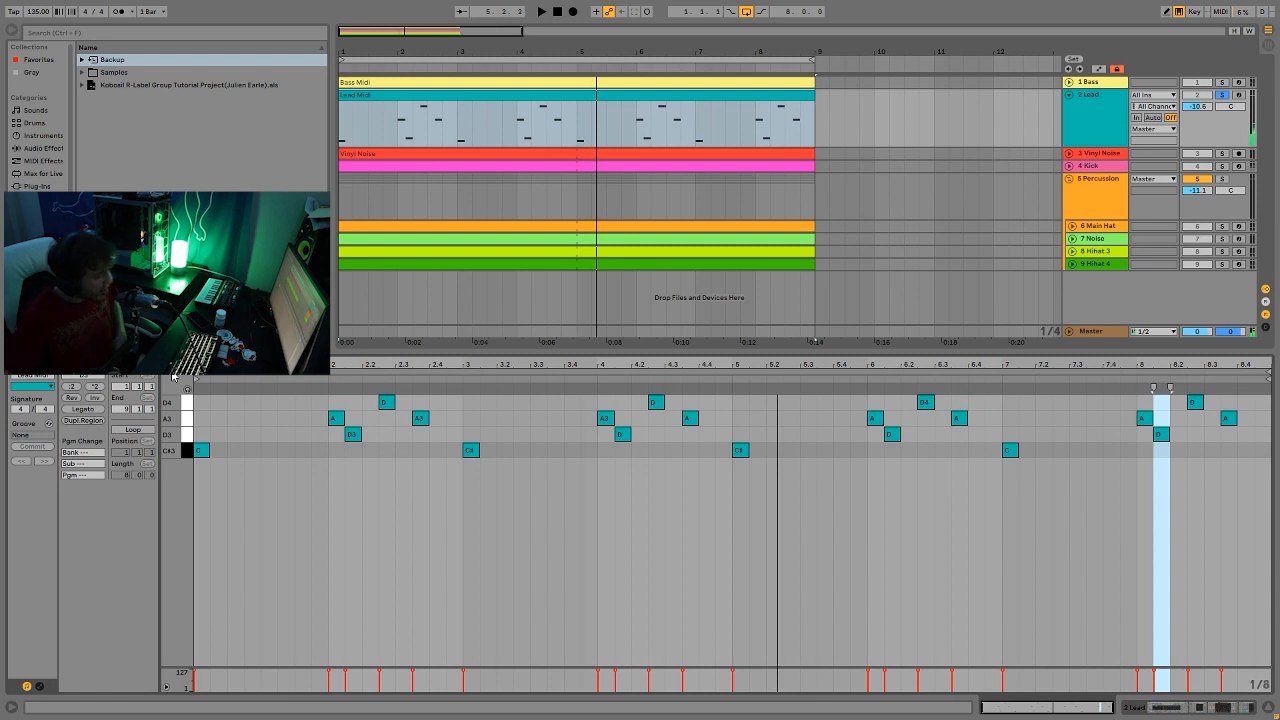
left_click(195, 455)
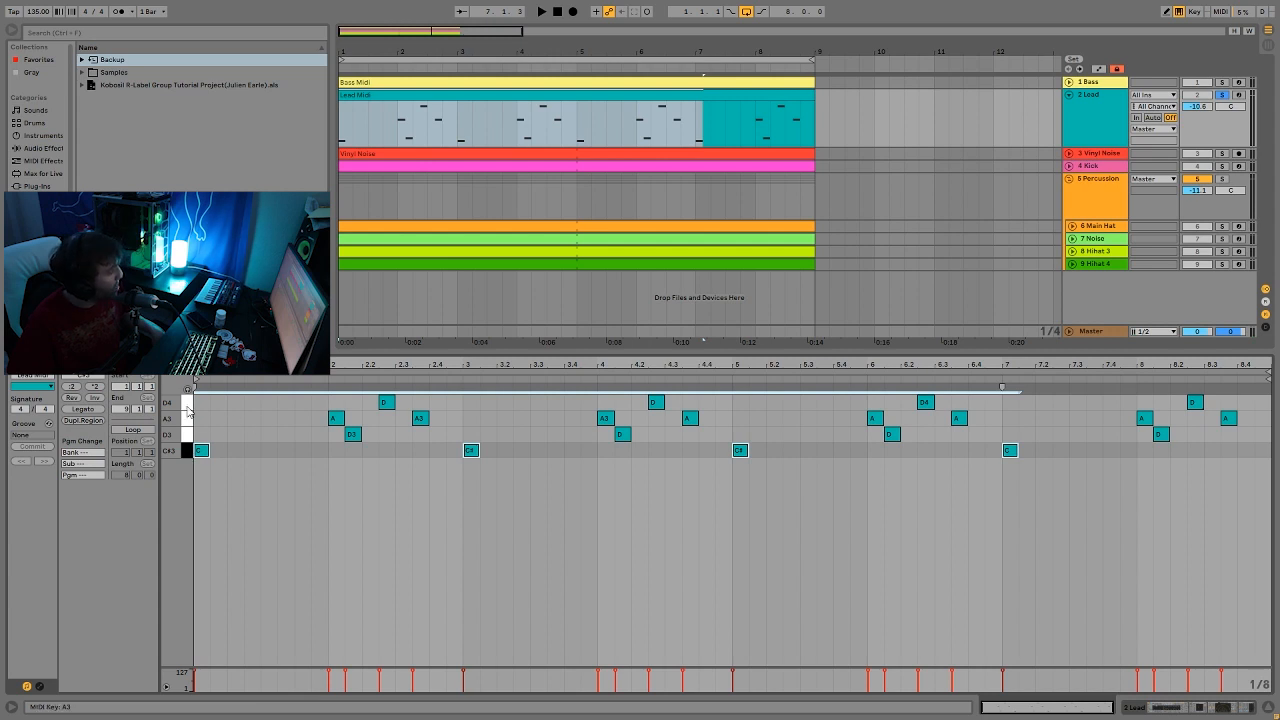
Select the A3, D4 and D3 notes of the Lead clip row by row, switching the used-pitches view off and back on.
left_click(190, 418)
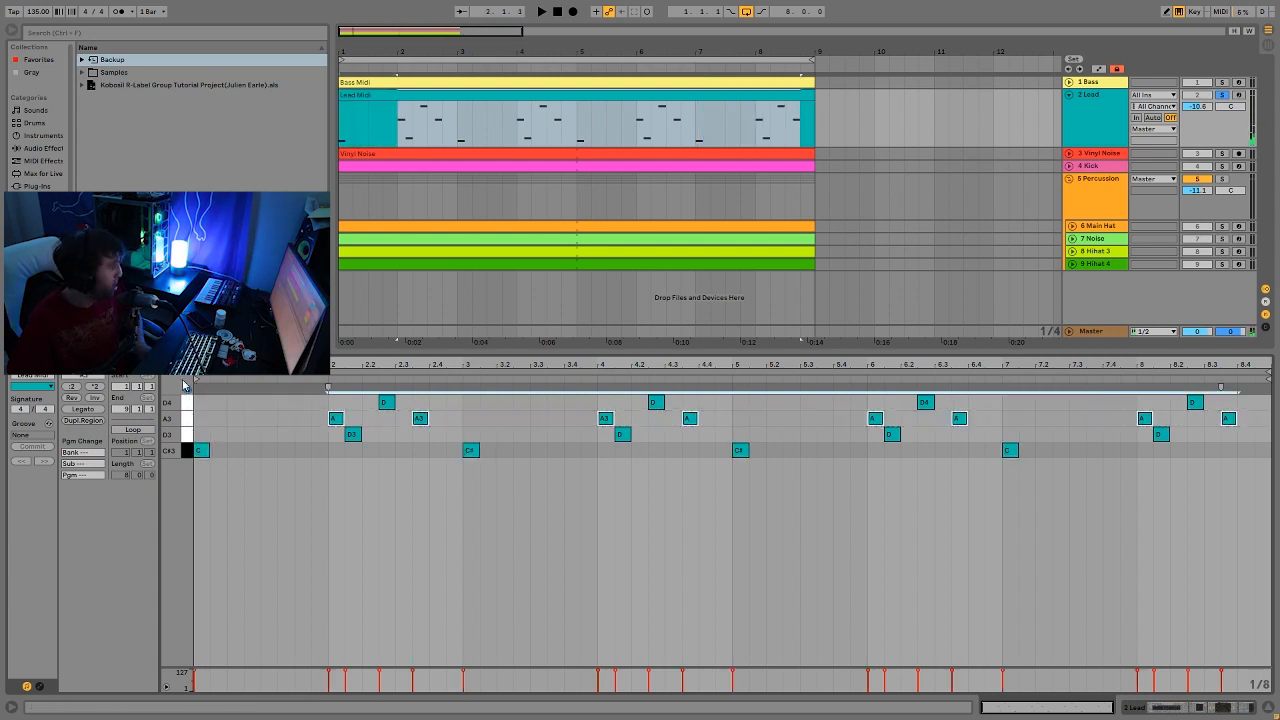
left_click(187, 389)
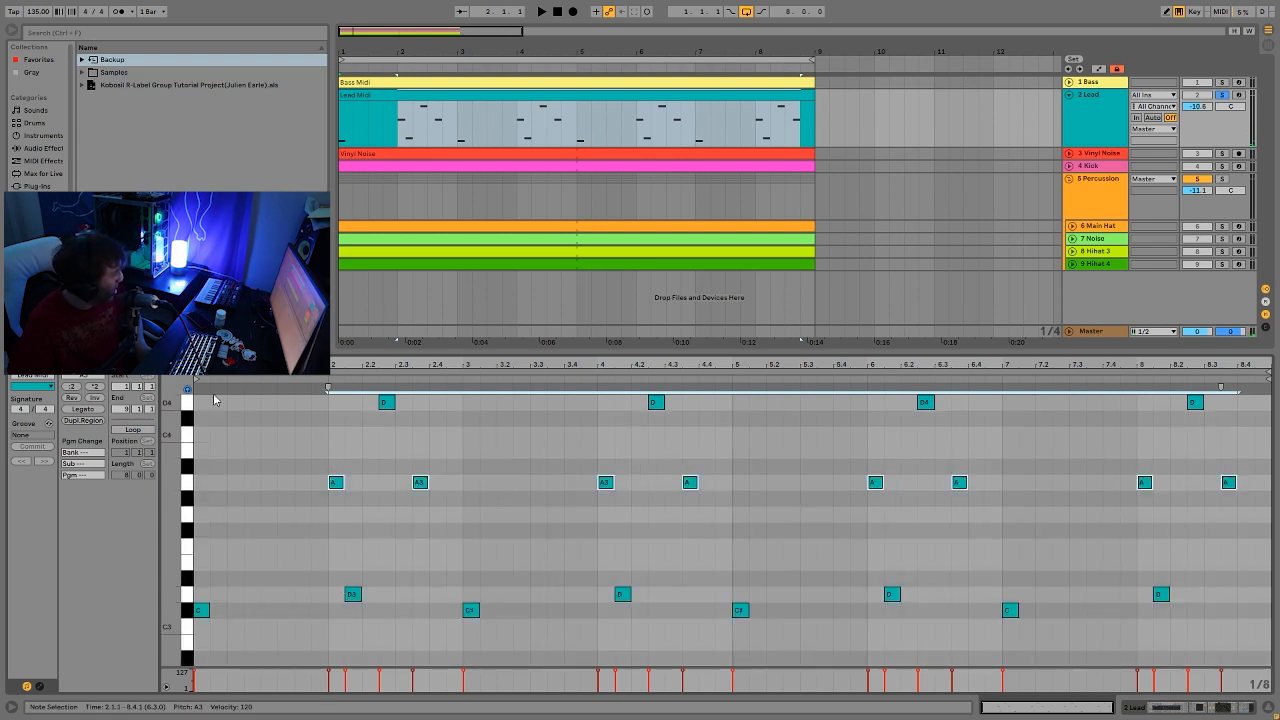
left_click(187, 389)
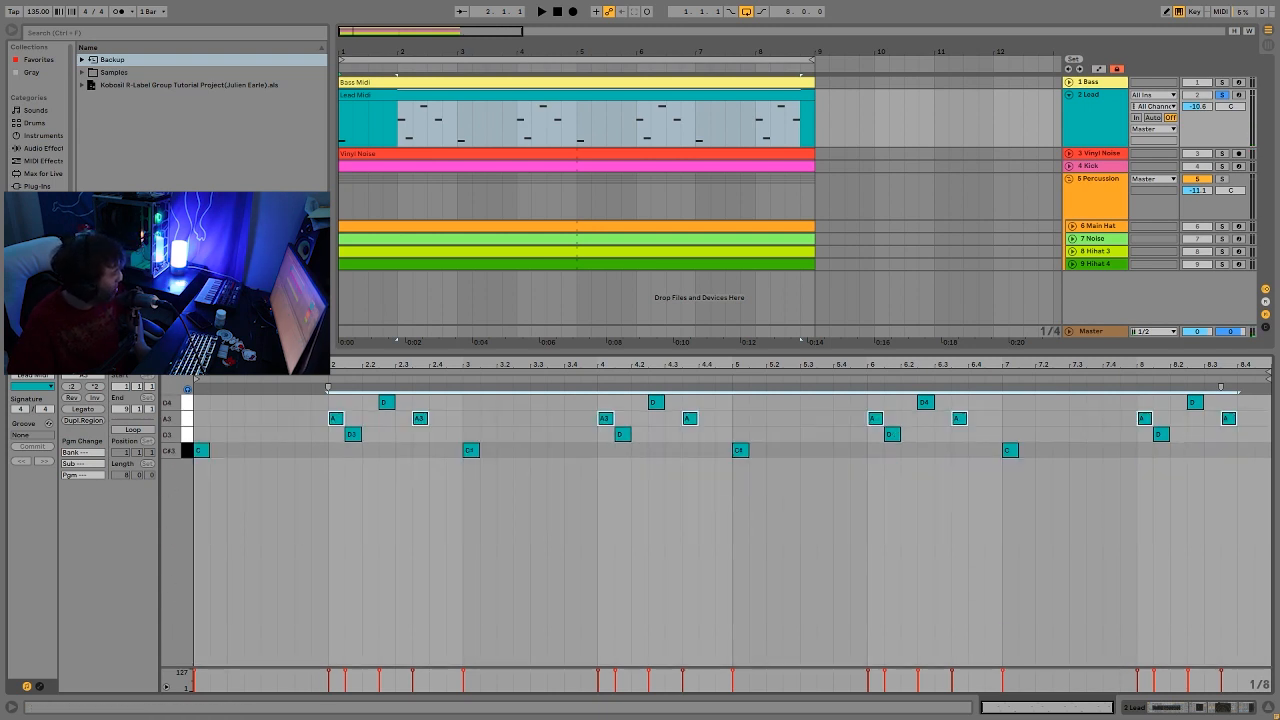
left_click(187, 405)
left_click(188, 437)
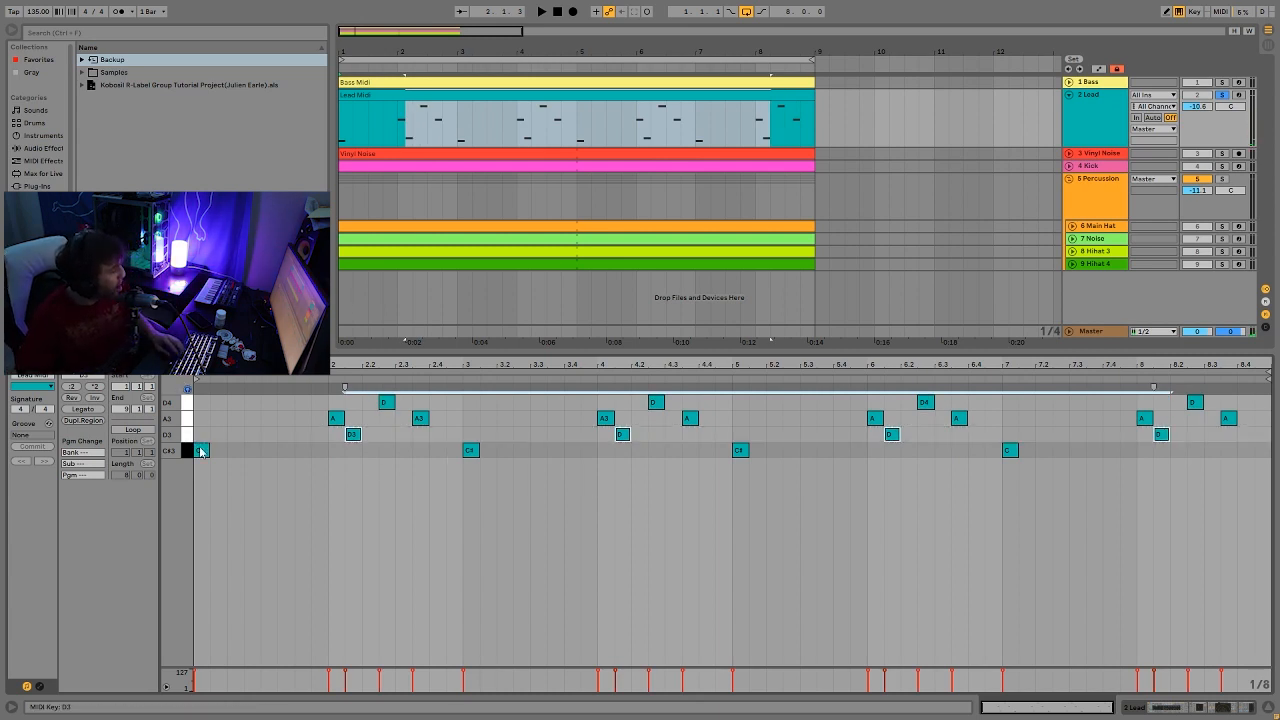
Audition the Lead together with the soloed Bass, return to the Lead alone with its devices displayed, and select the Lead clip.
key("space")
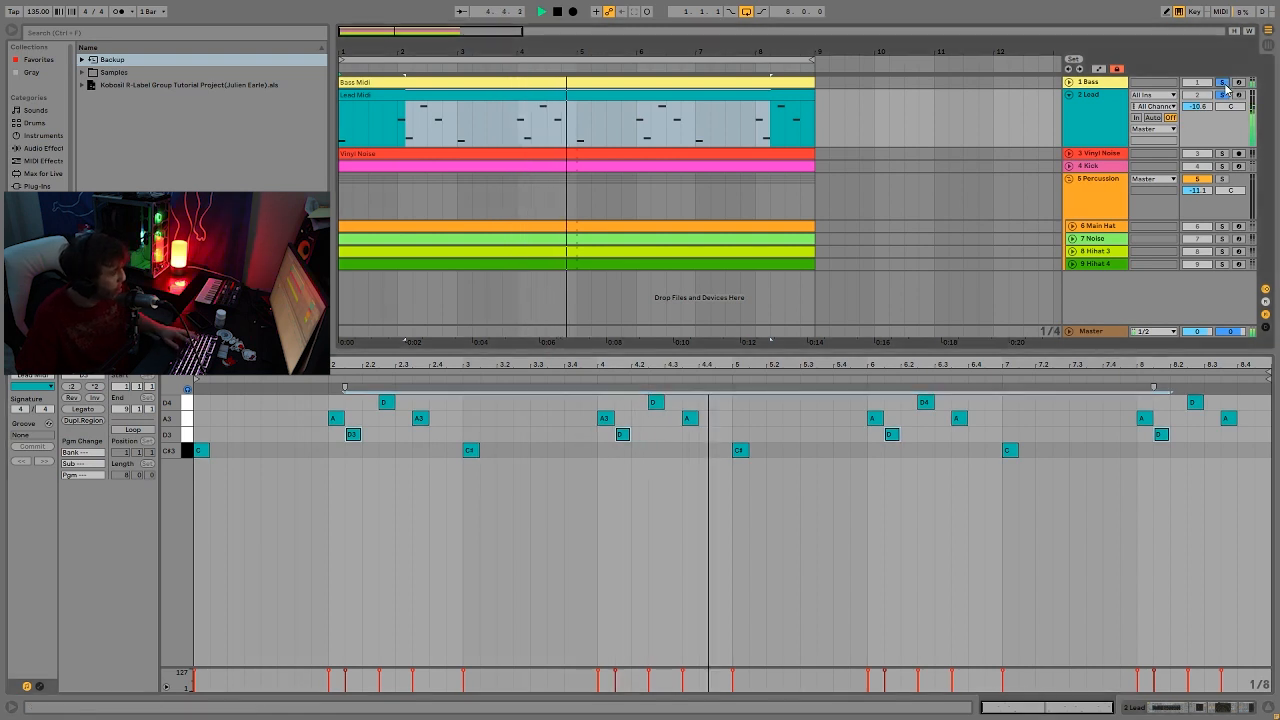
key("space")
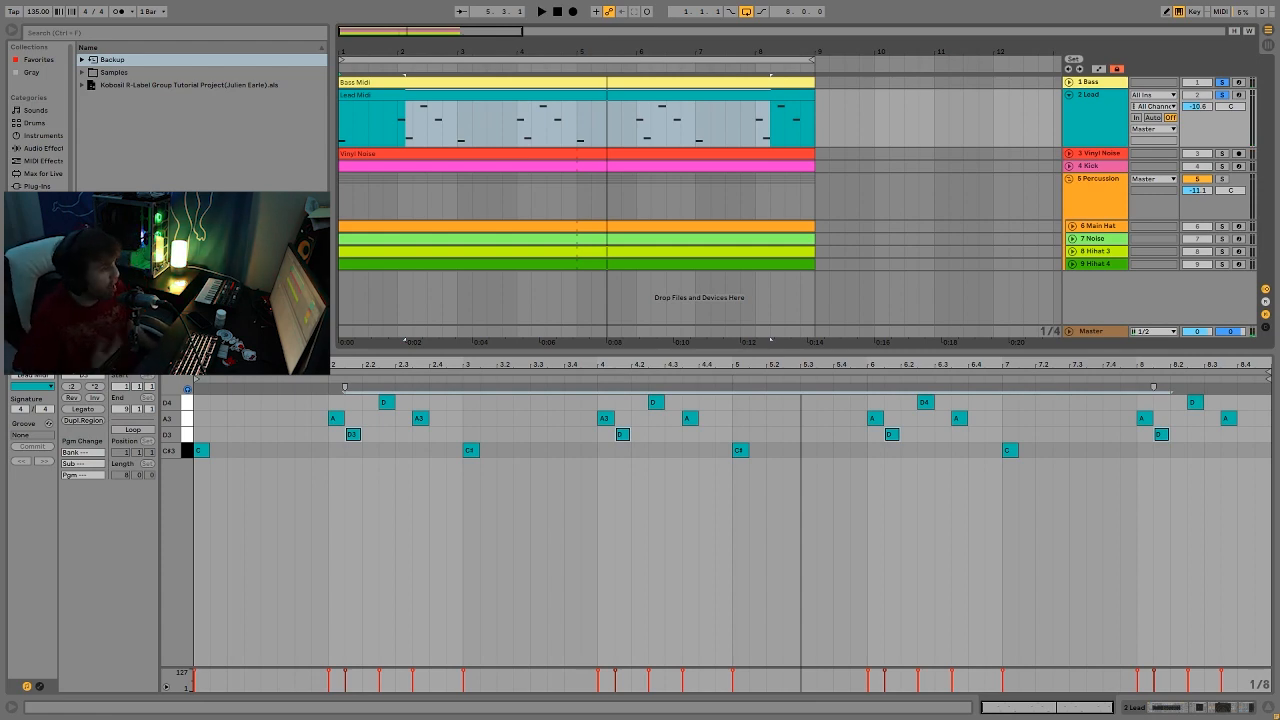
key("space")
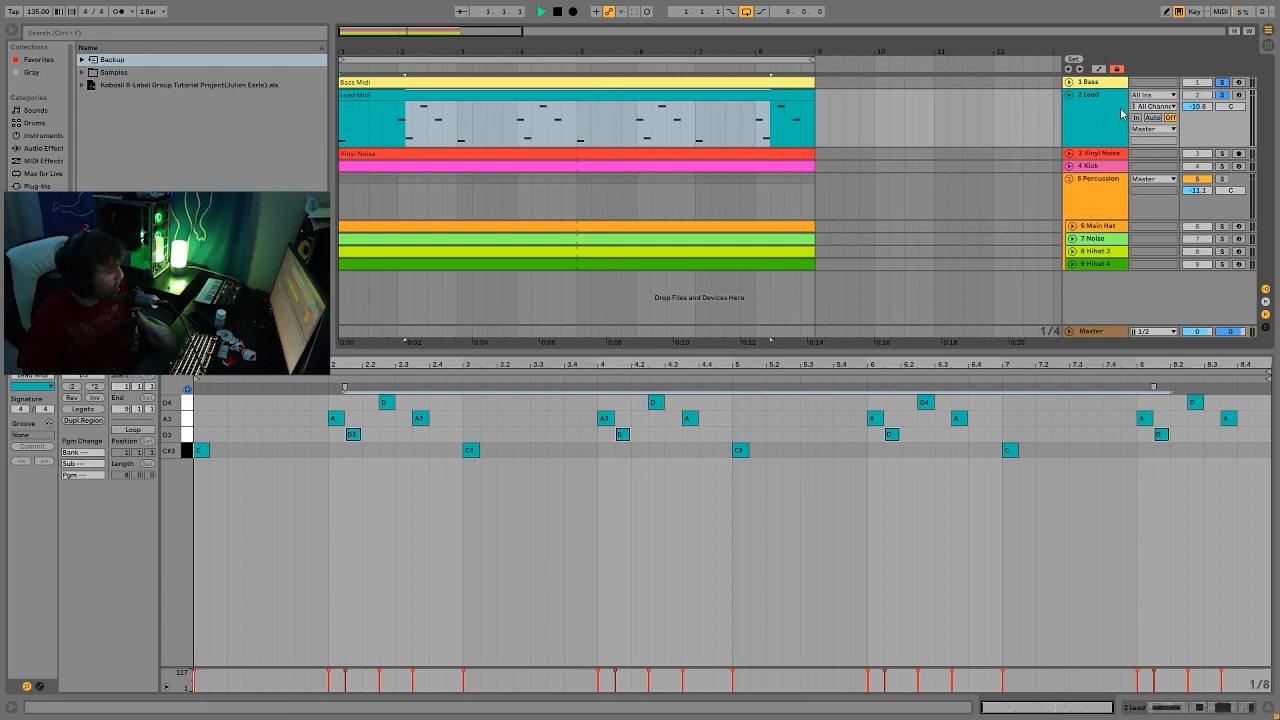
left_click(1087, 115)
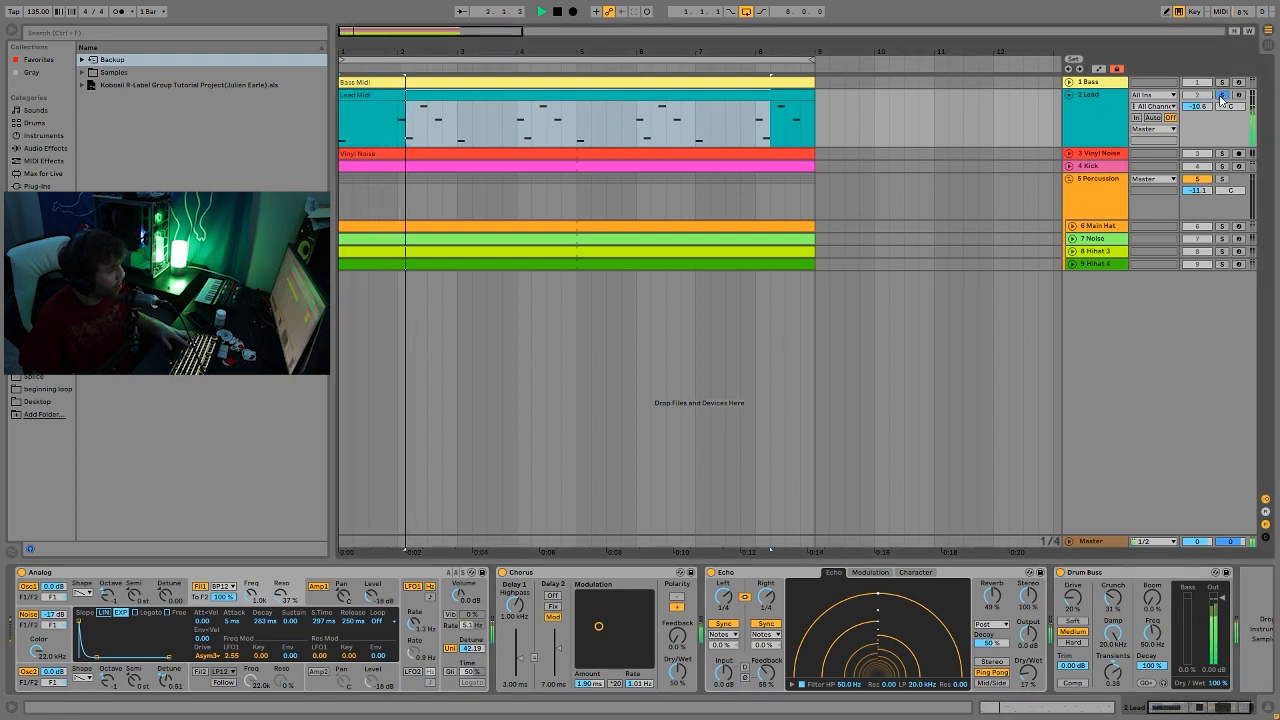
left_click(605, 93)
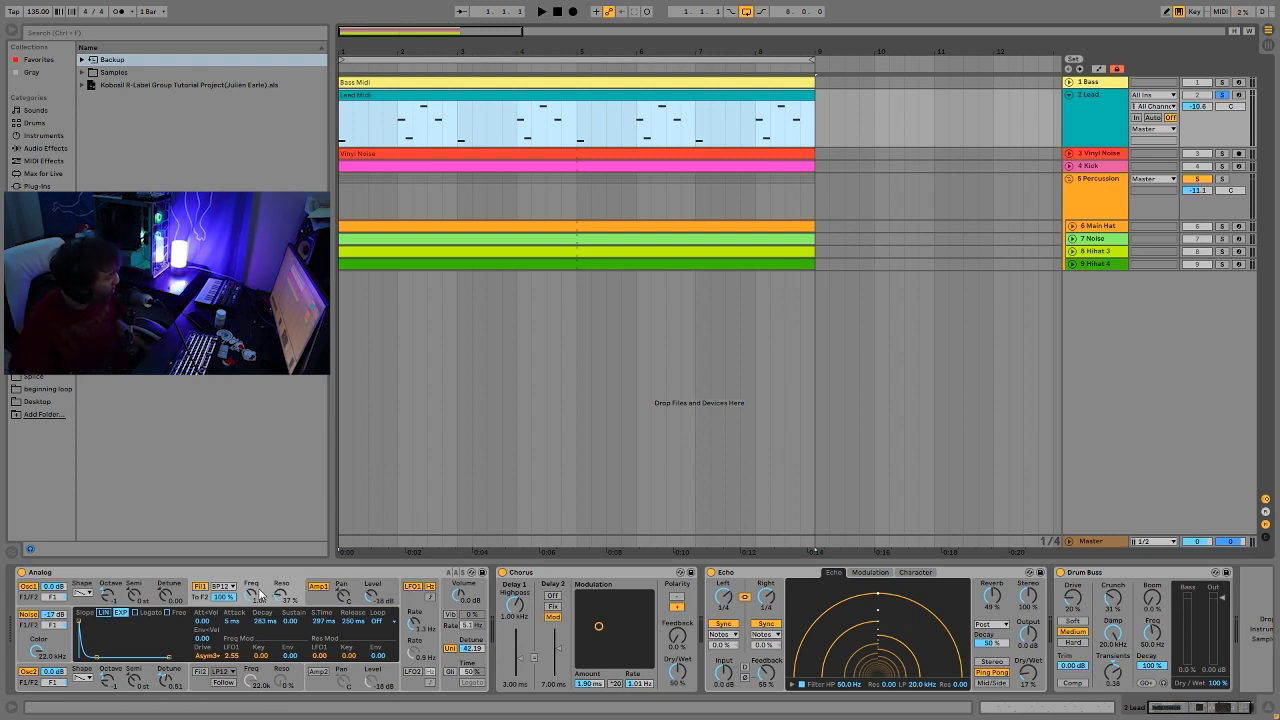
Play short passages of the soloed Lead and display the LFO settings in its Analog synth.
key("space")
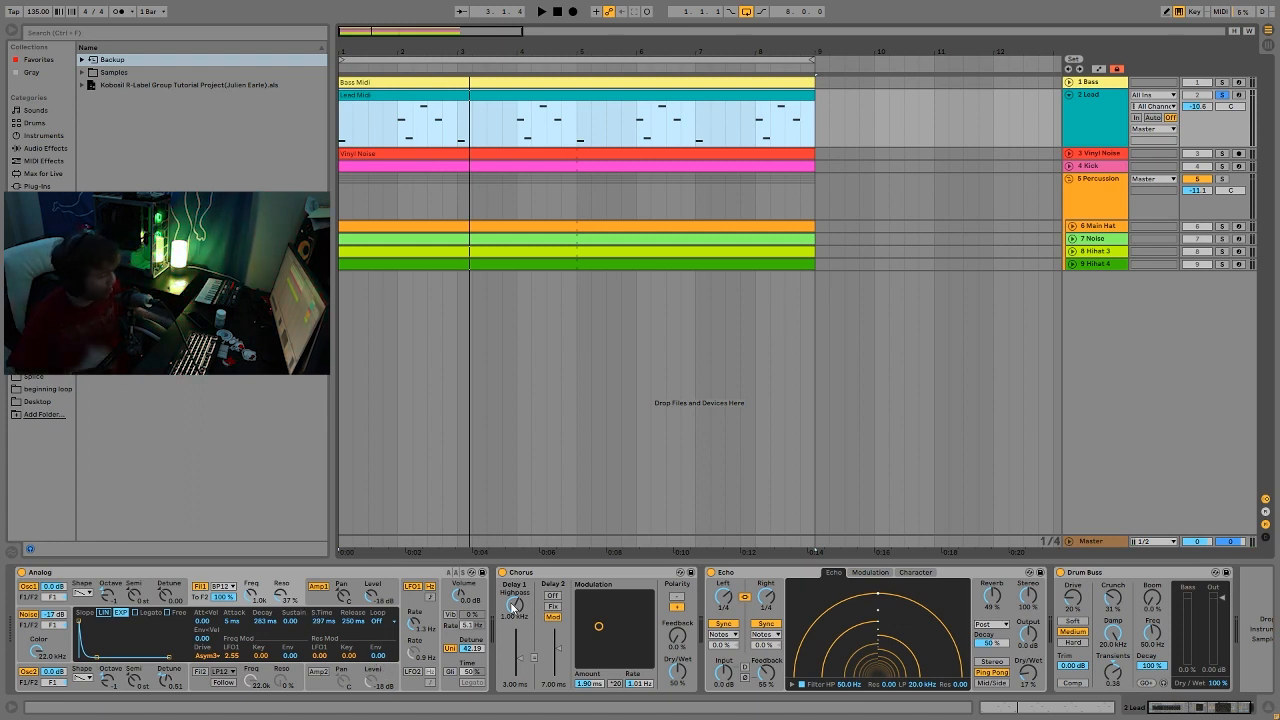
key("space")
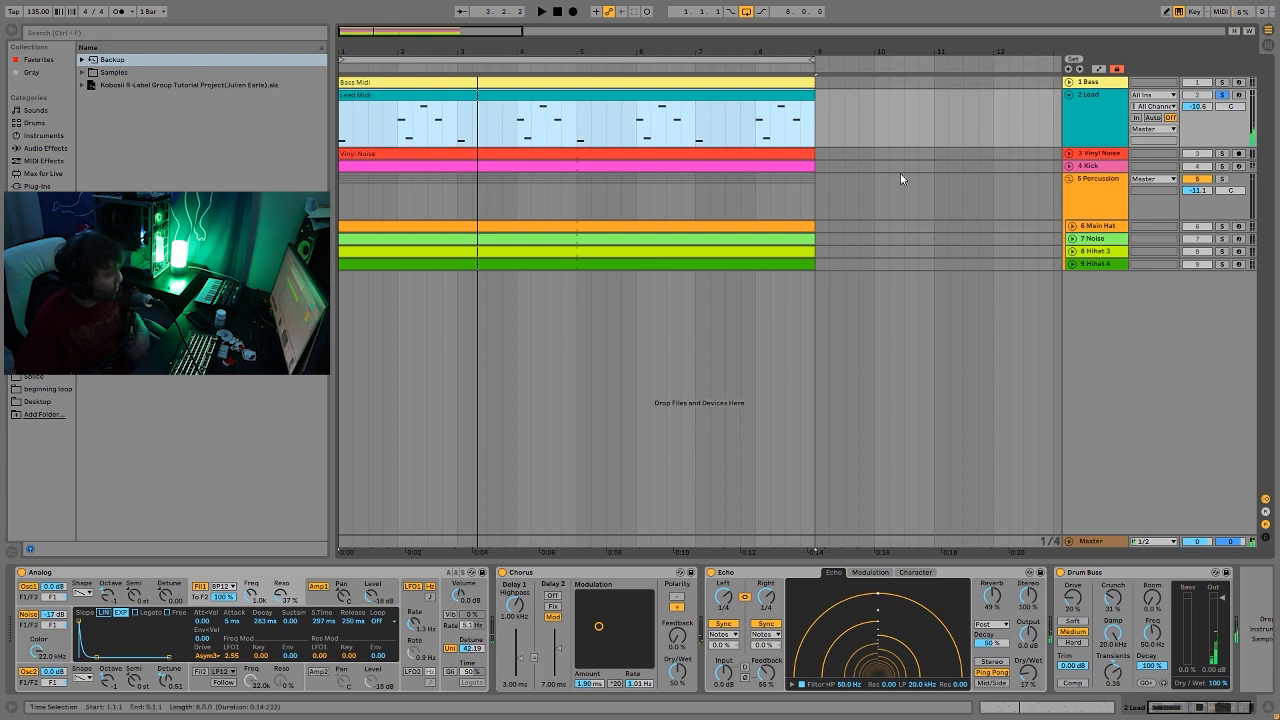
left_click(408, 600)
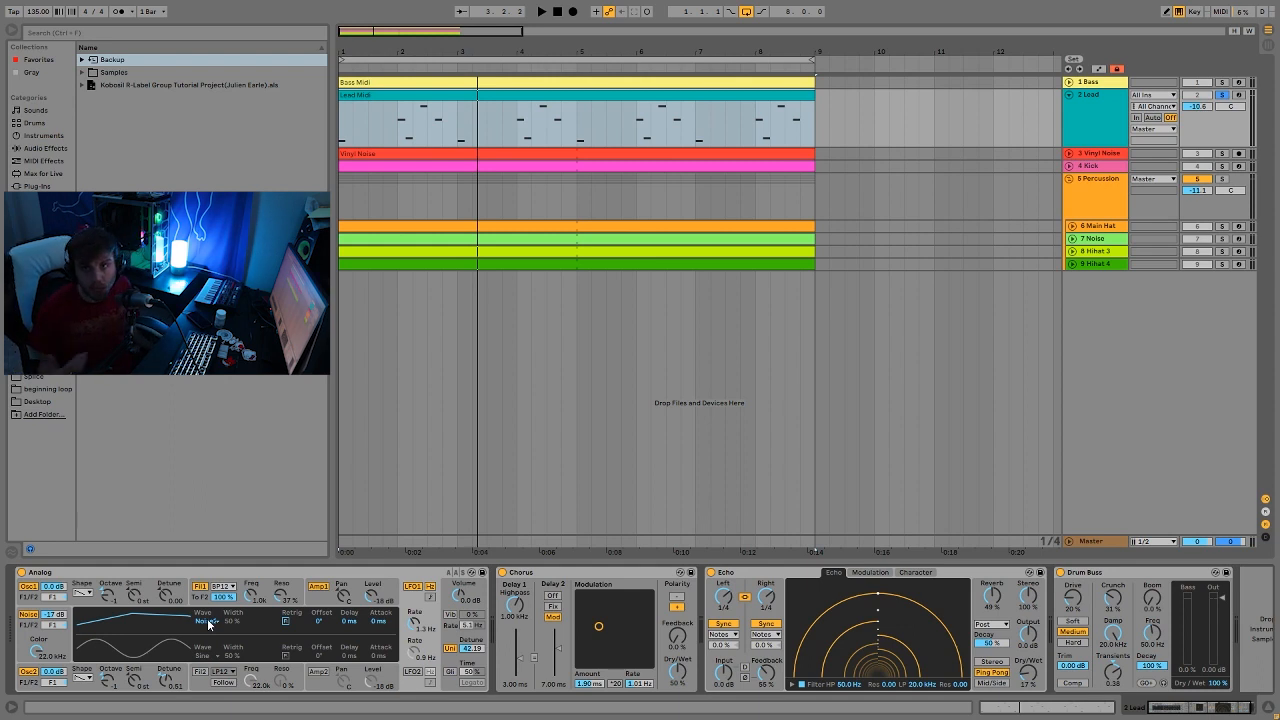
Compare the Lead against the full mix by unsoloing it during playback, then stop and solo it again.
key("space")
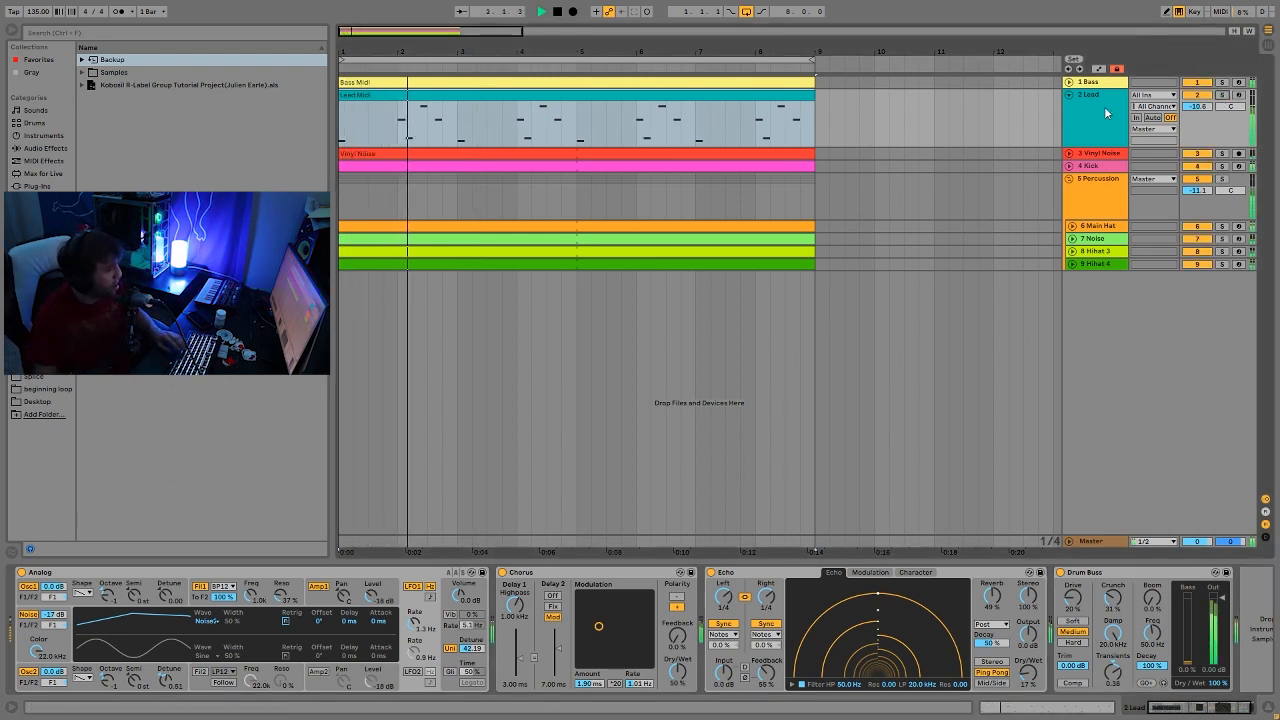
left_click(1221, 95)
key("space")
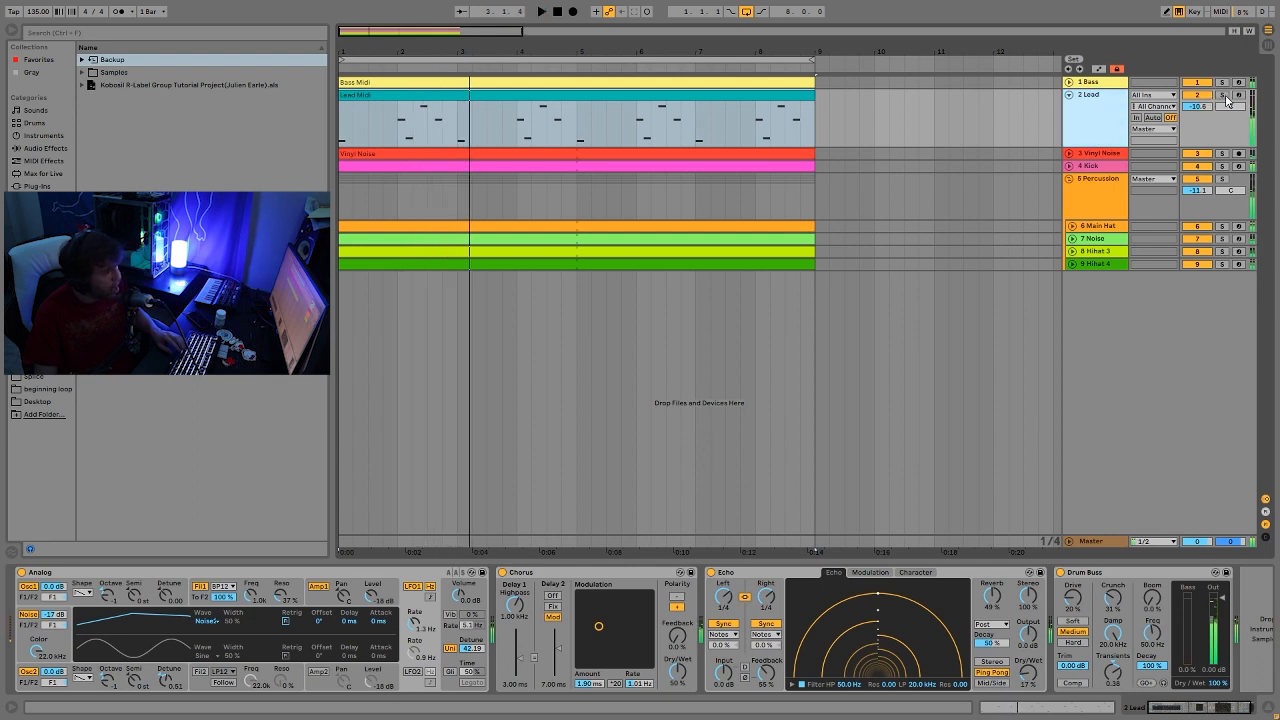
left_click(1221, 95)
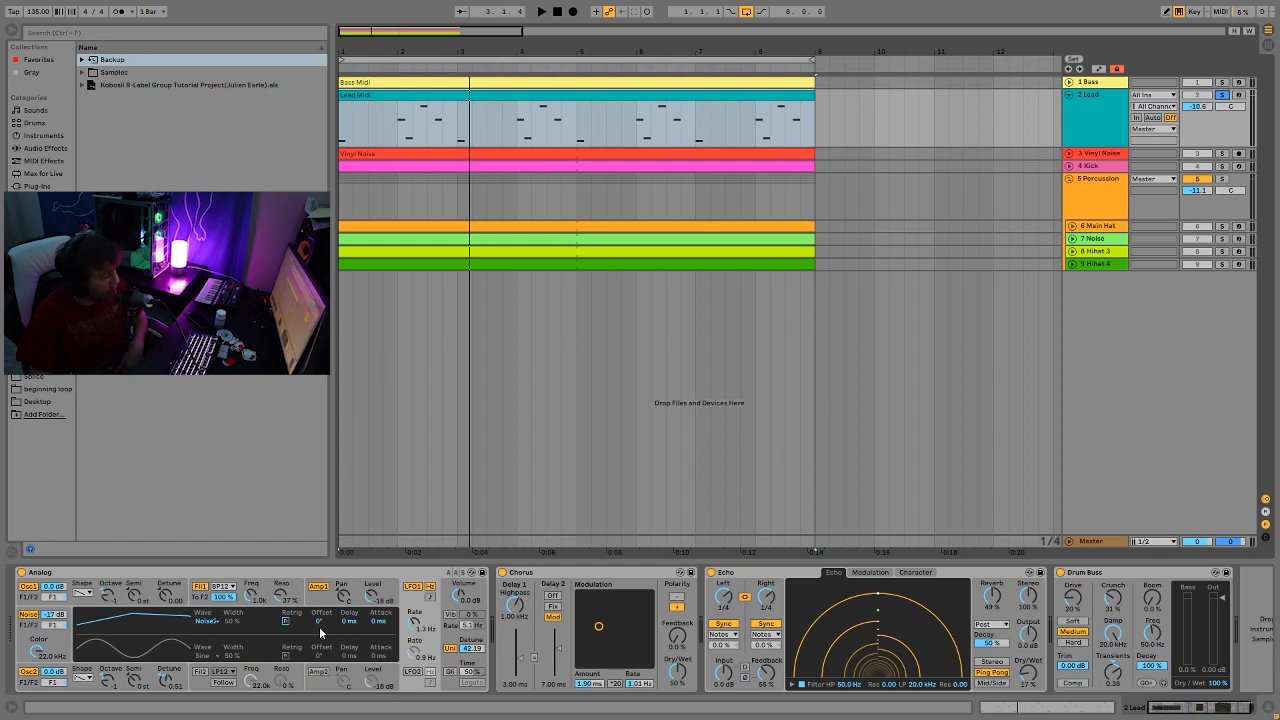
Display Analog's voice and unison settings and audition the Lead through its Chorus, Echo and Drum Buss.
left_click(452, 641)
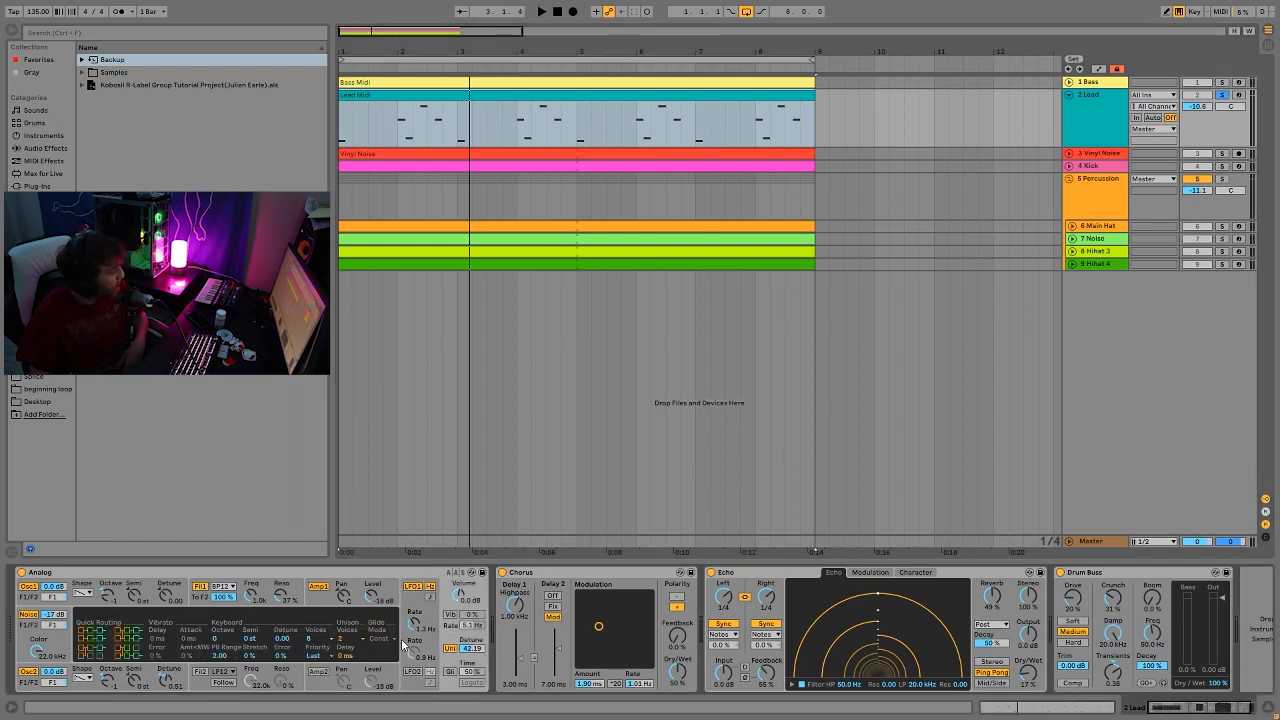
scroll(538, 582, "down", 1)
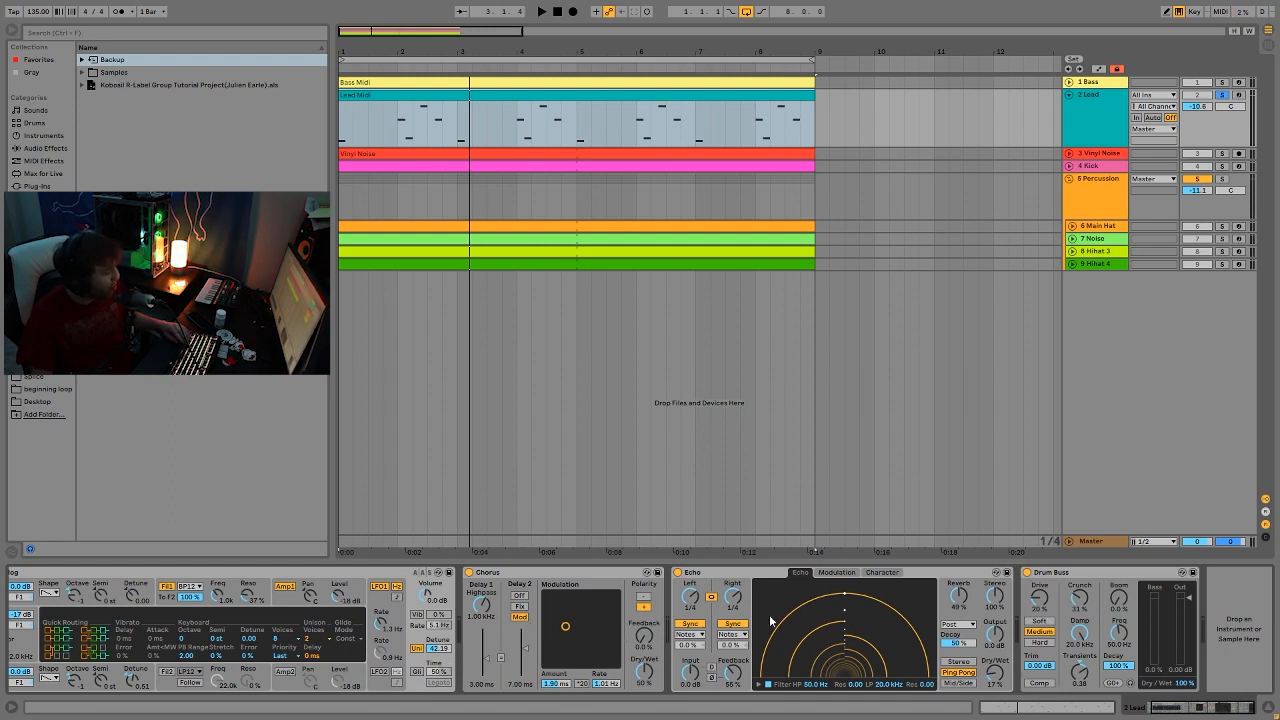
key("space")
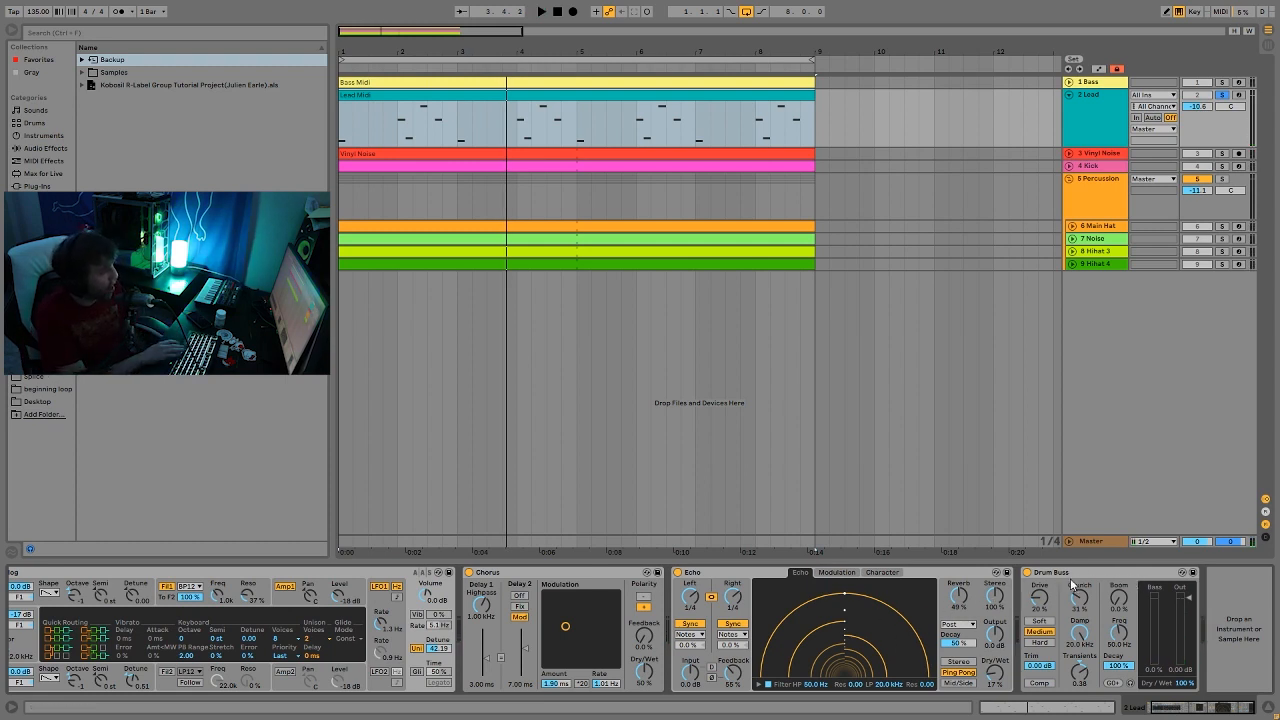
key("space")
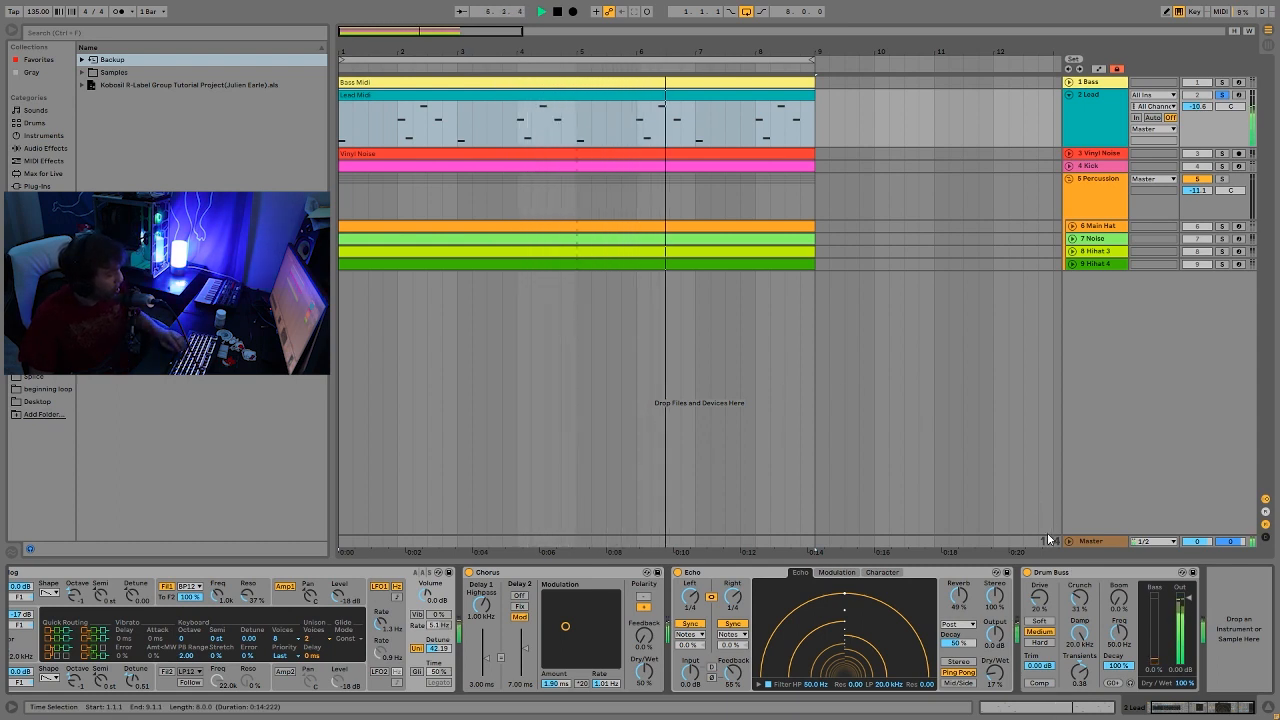
key("space")
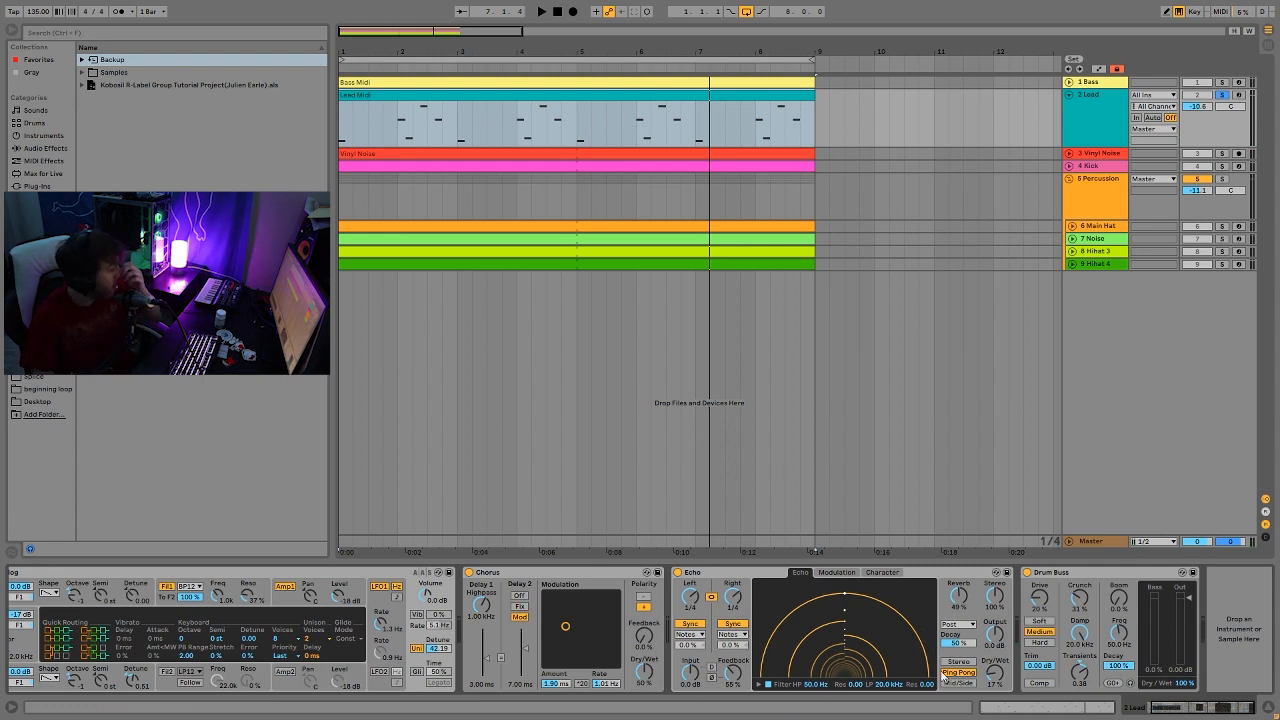
Solo and unfold the Vinyl Noise track, audition it alone and within the full mix, and stop playback.
left_click(1221, 153)
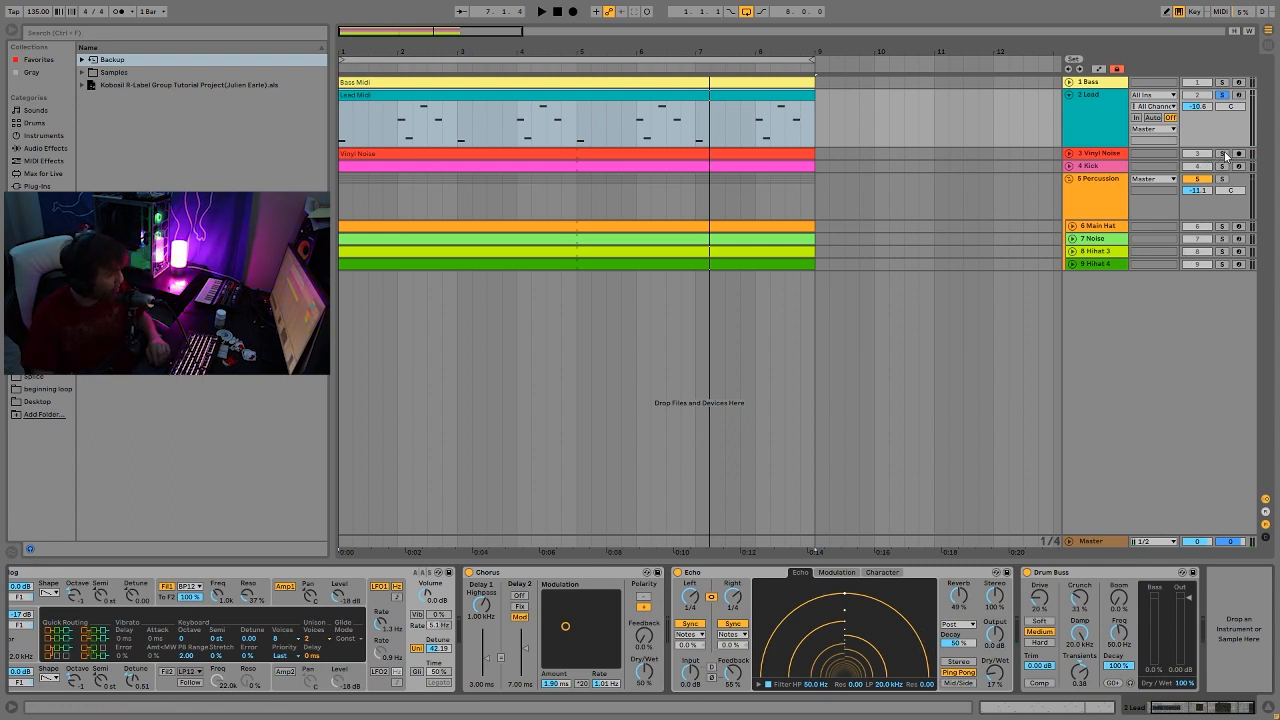
left_click(1093, 155)
left_click(1069, 154)
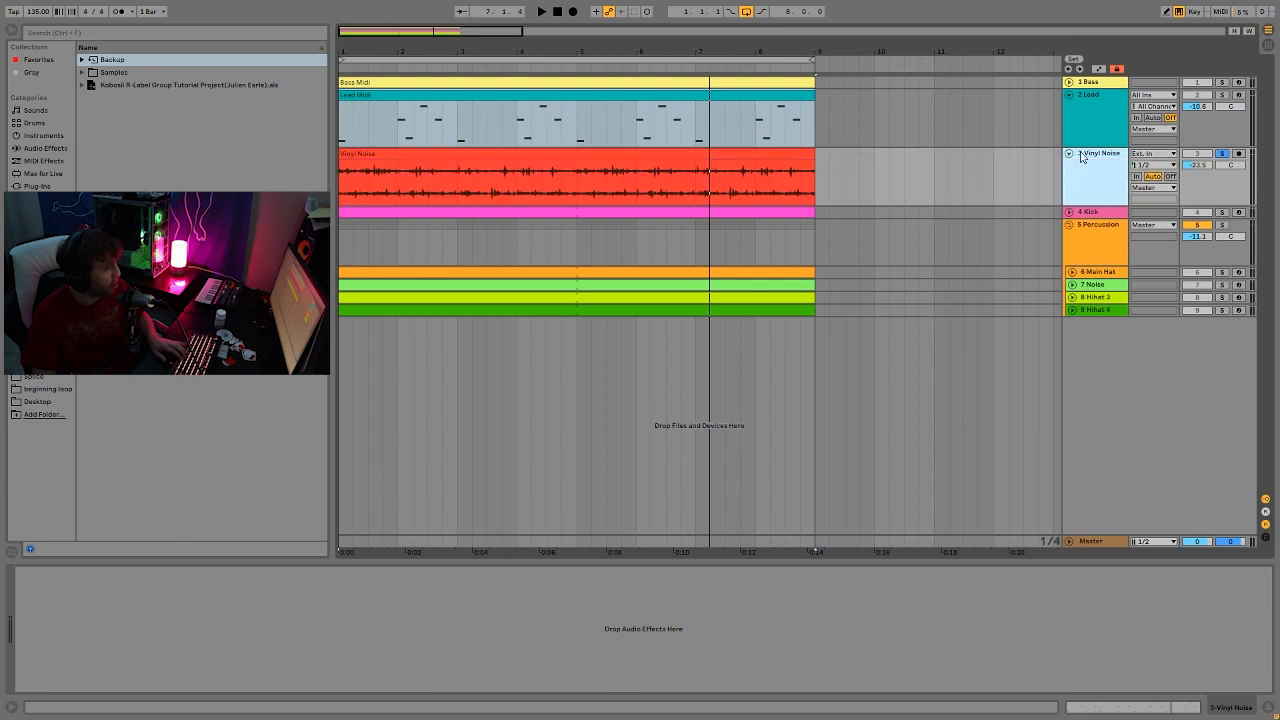
key("space")
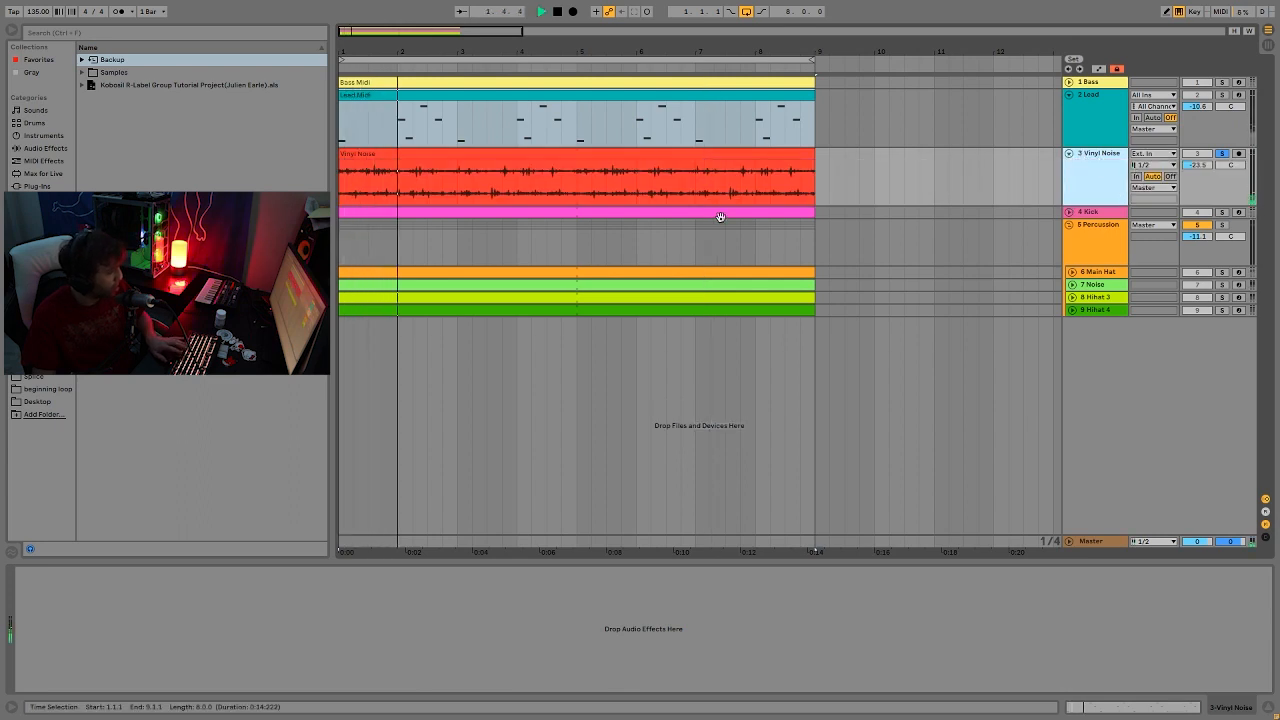
left_click(1221, 153)
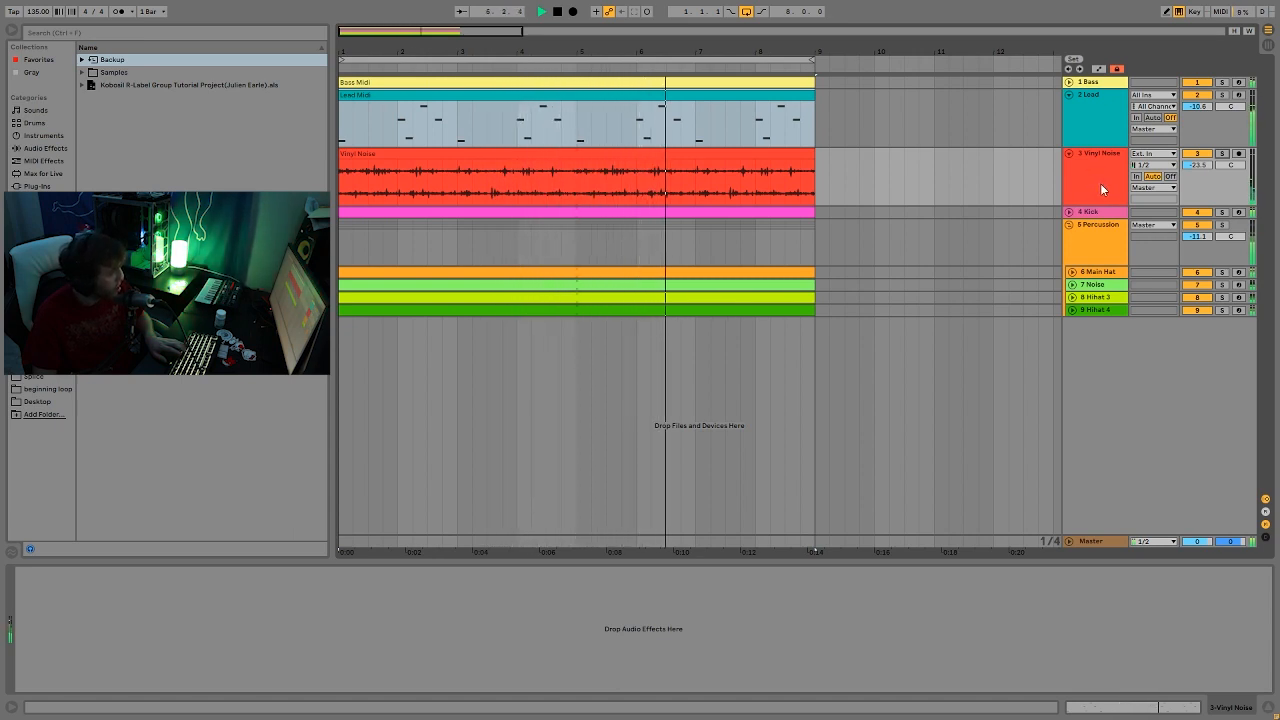
key("space")
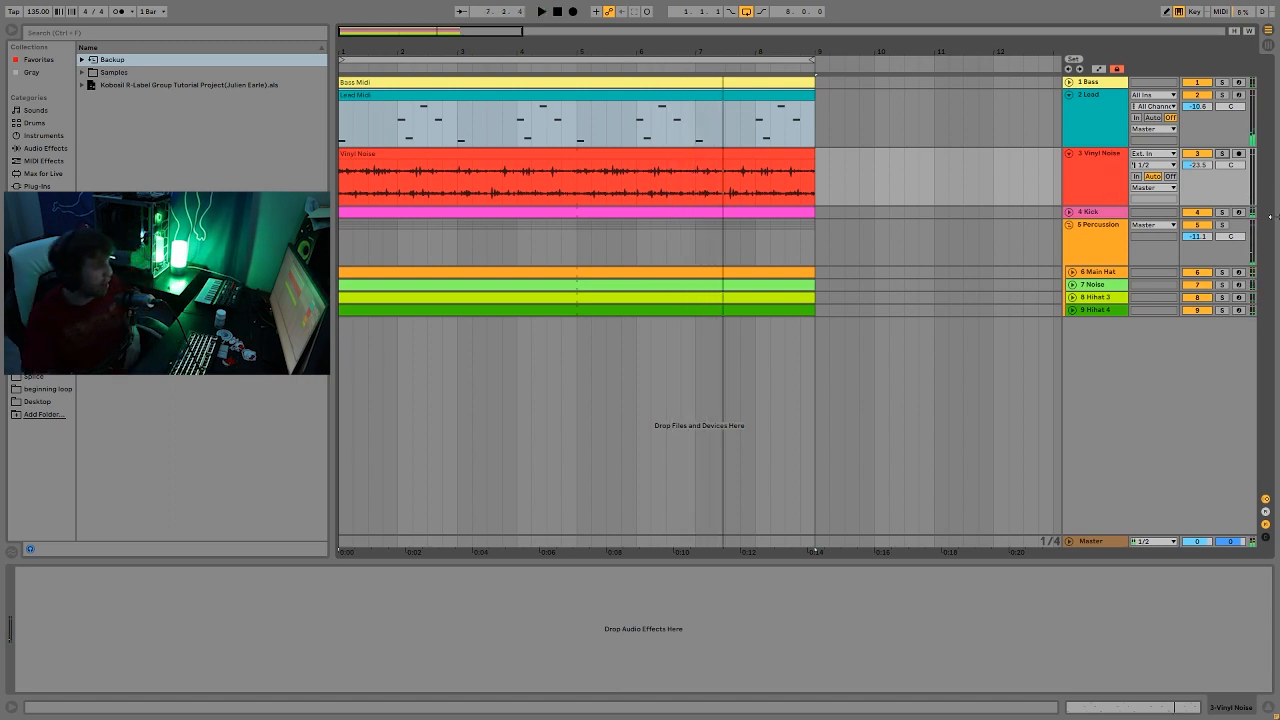
Solo and unfold the Kick track, play it, and hide the devices inside its Rumble rack's chain.
left_click(1221, 212)
left_click(1080, 212)
key("space")
left_click(1069, 212)
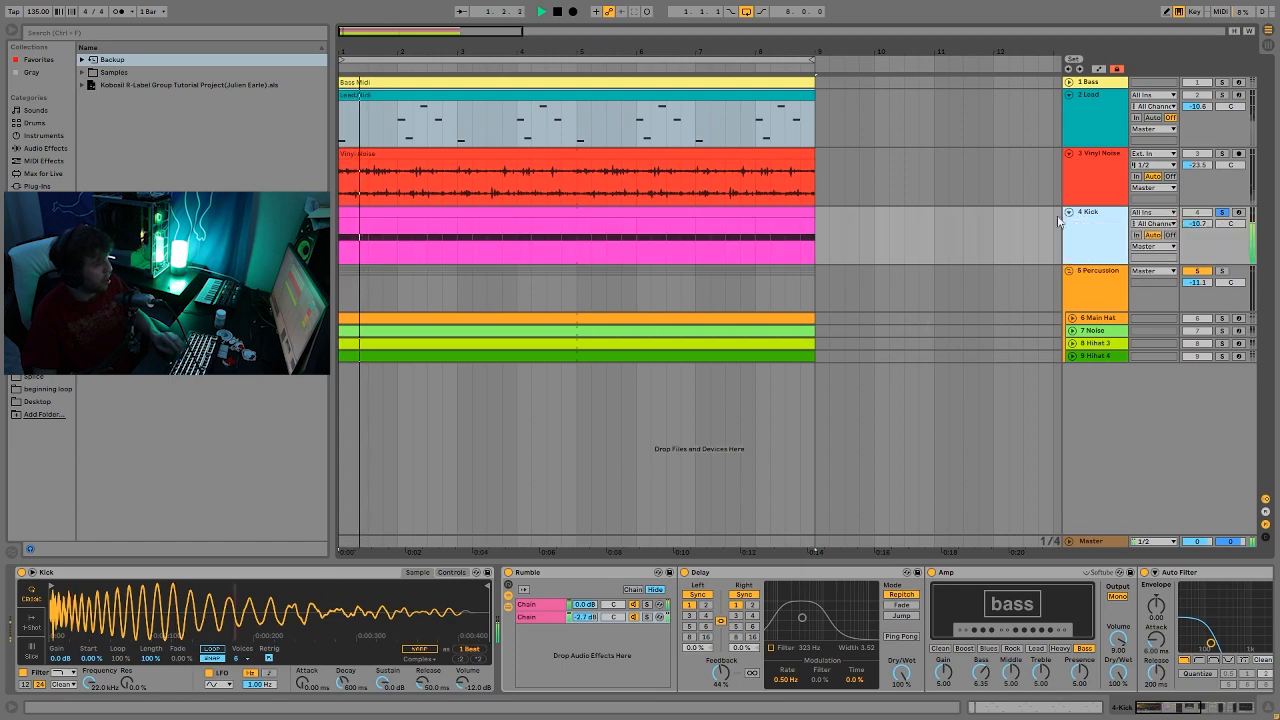
left_click(507, 608)
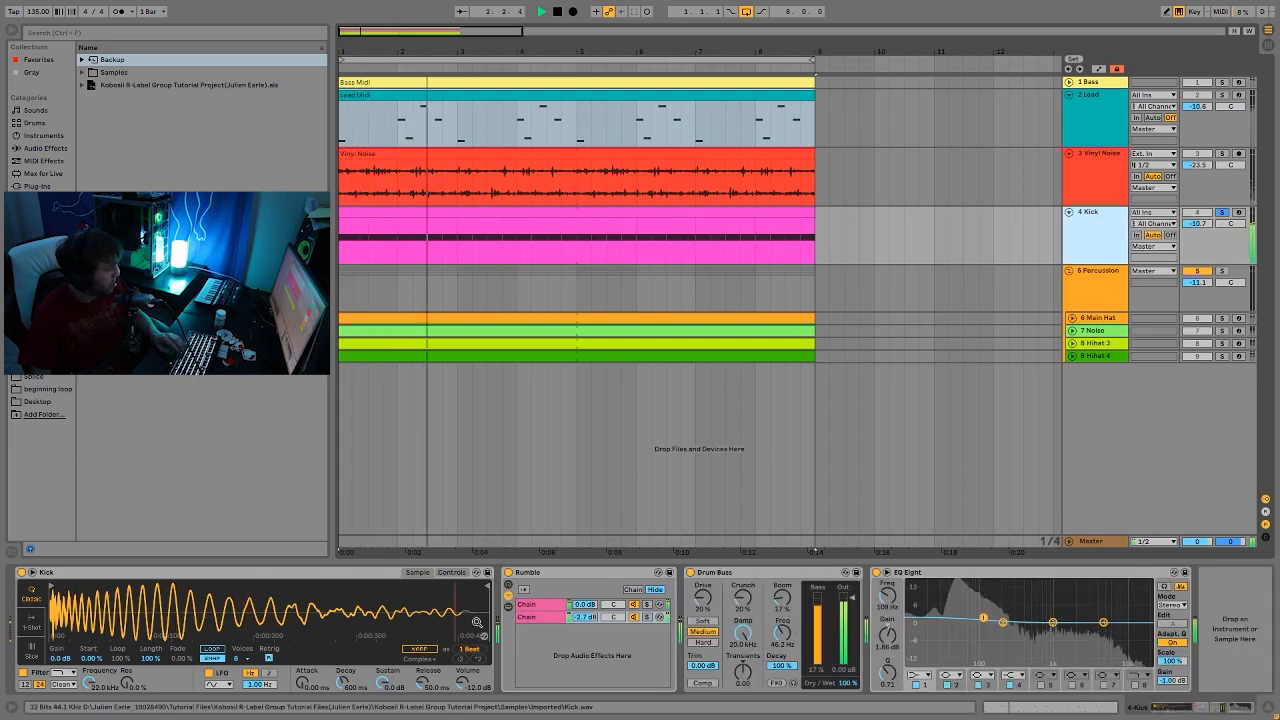
left_click(496, 657)
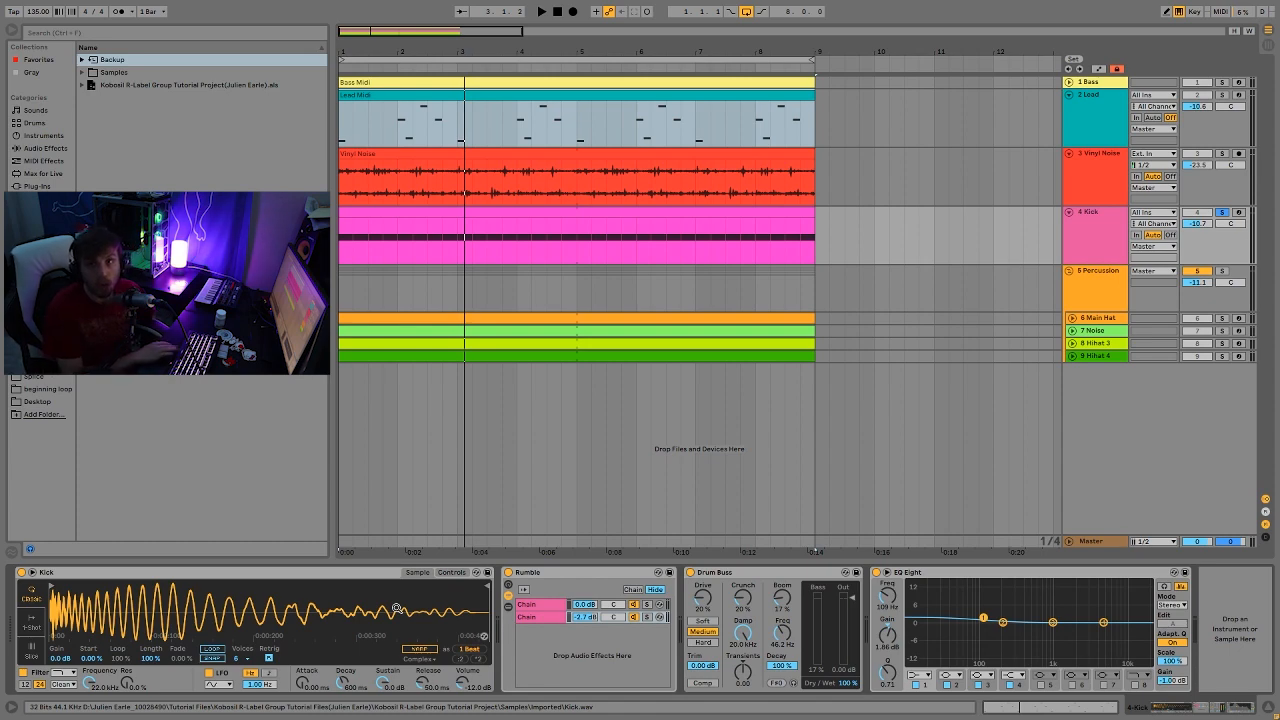
Audition the Kick with the Rumble rack bypassed and re-enabled, and display the Saturator in the rack's first chain.
key("space")
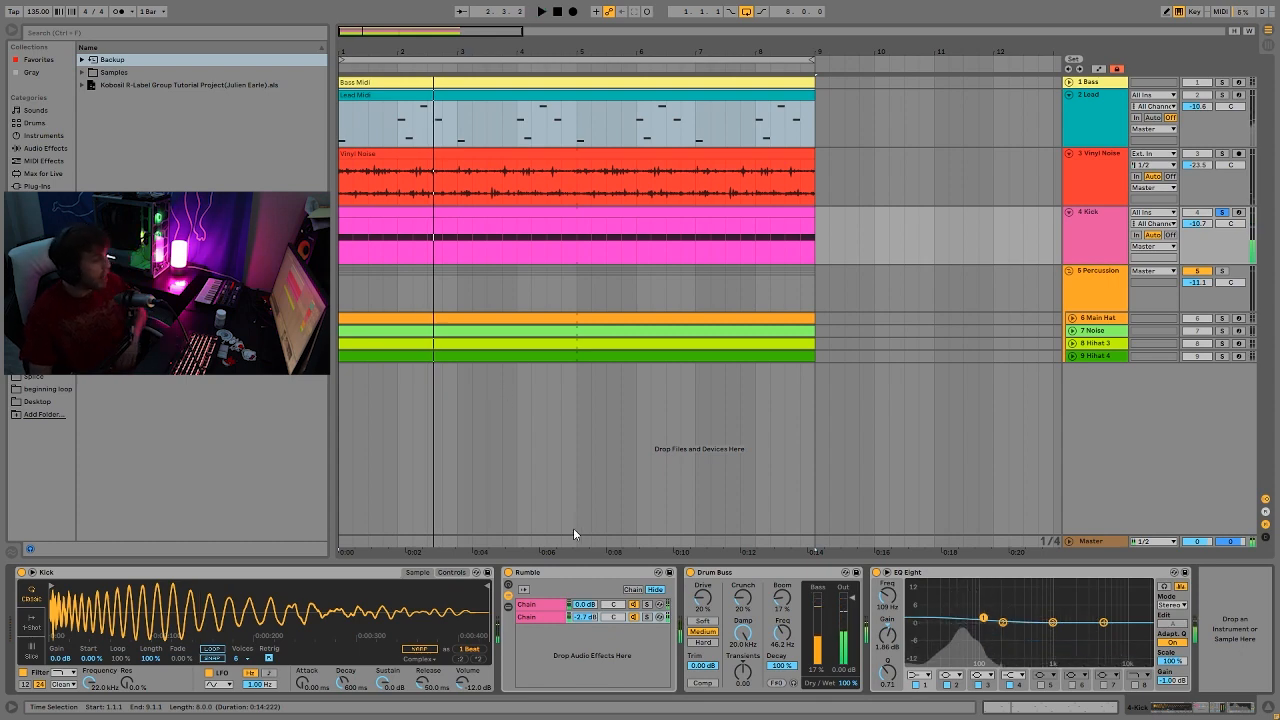
left_click(509, 574)
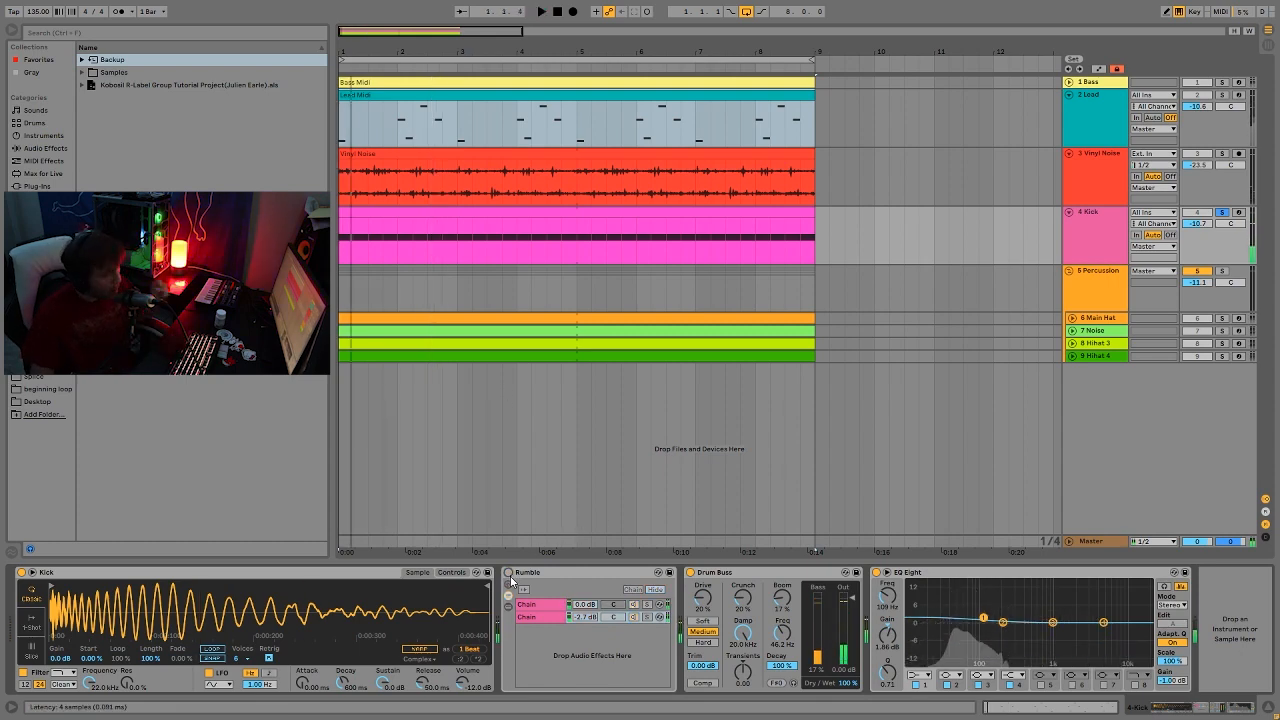
left_click(509, 574)
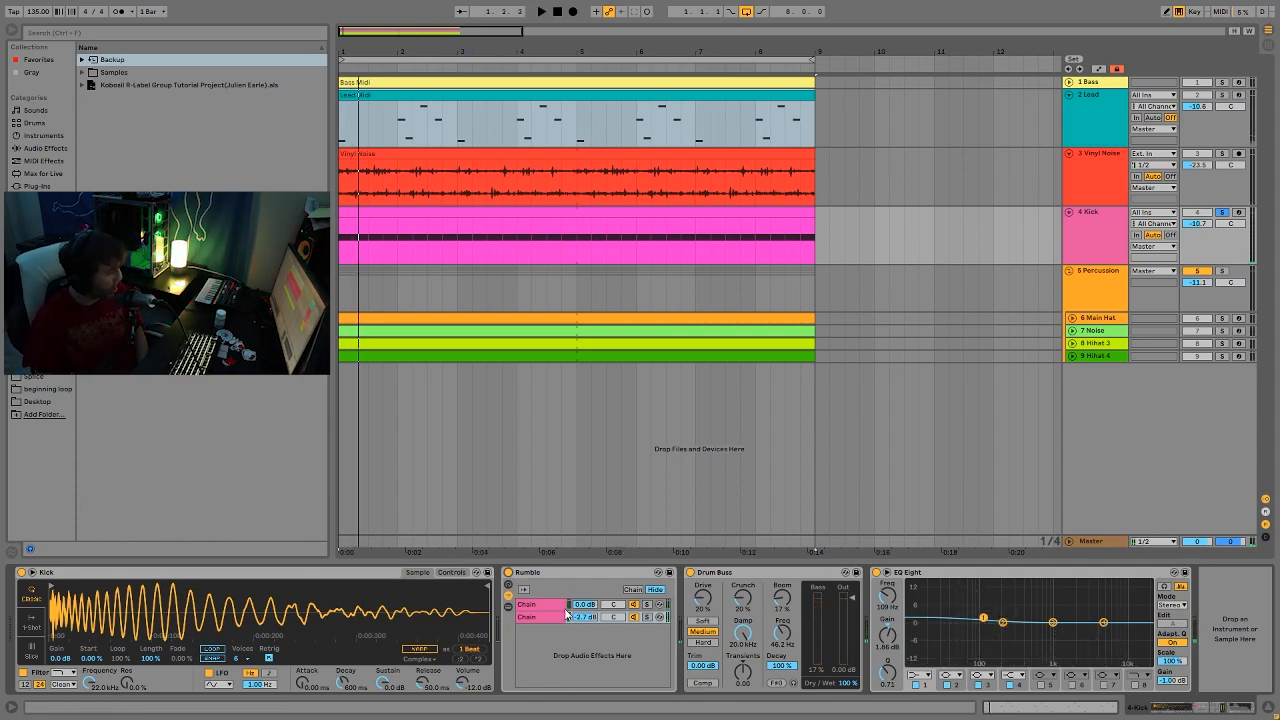
left_click(564, 606)
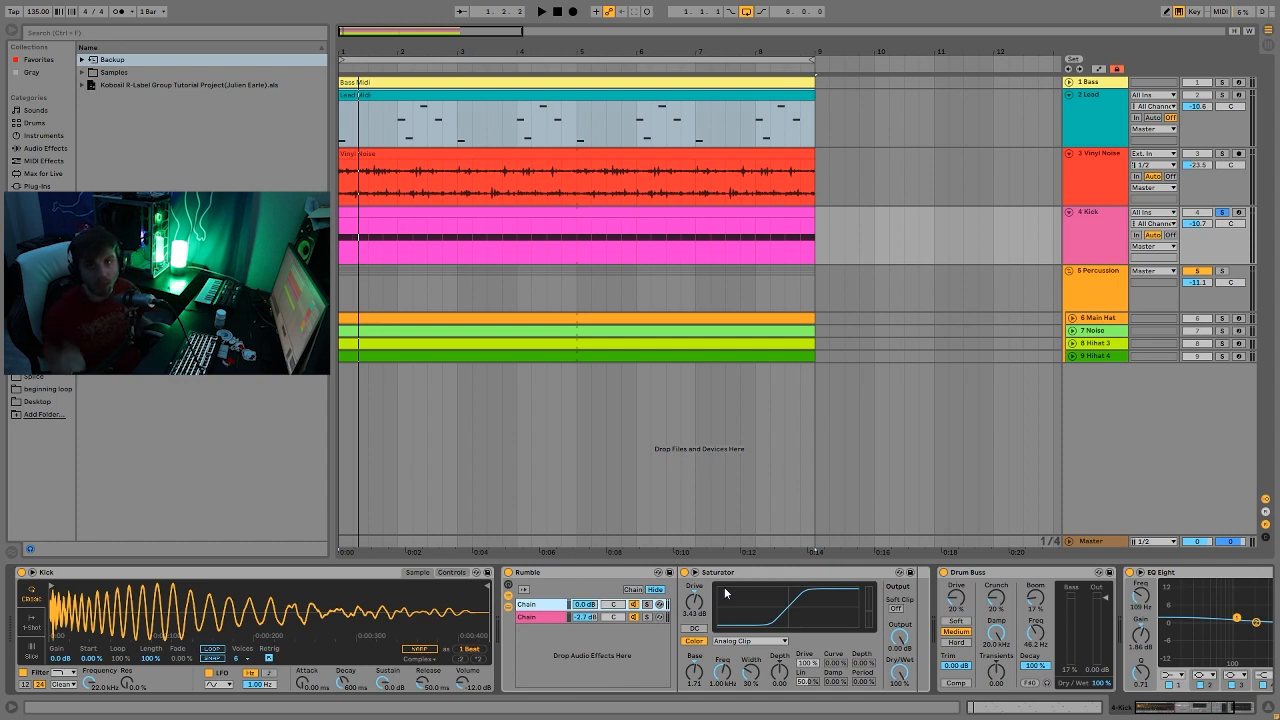
Play the Kick alone and together with the soloed Bass and Vinyl Noise tracks.
key("space")
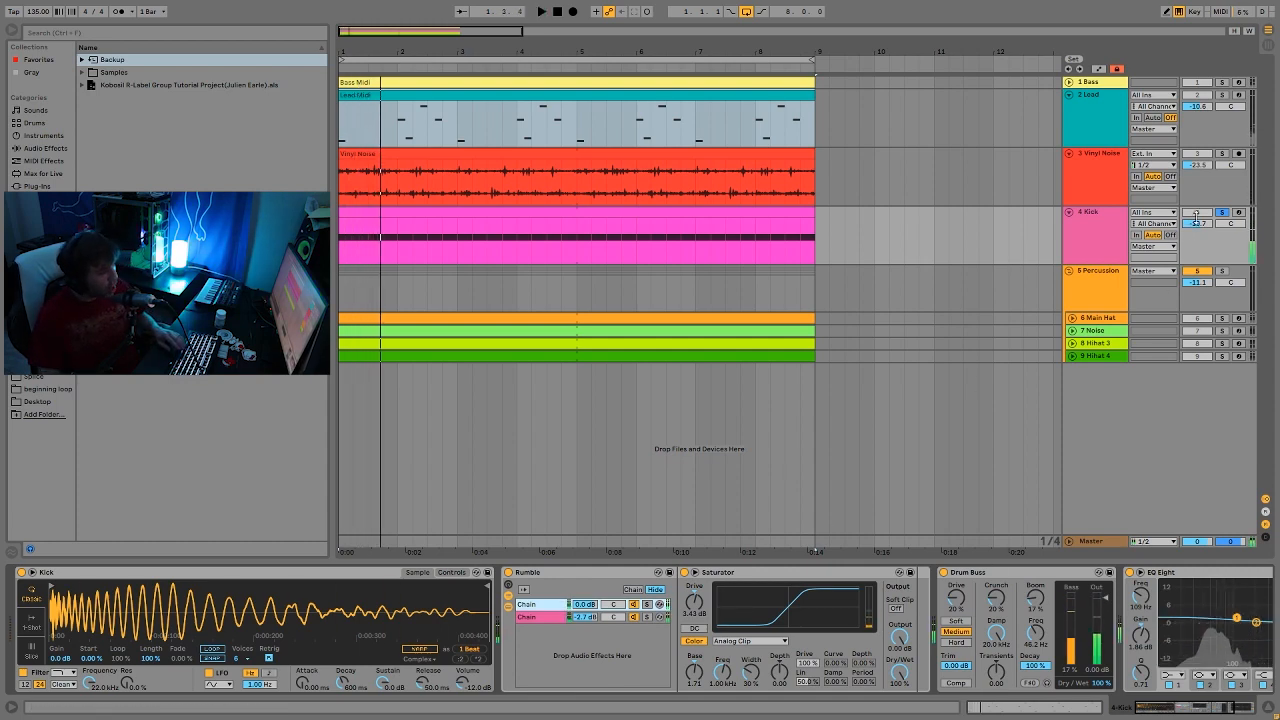
left_click(1221, 84)
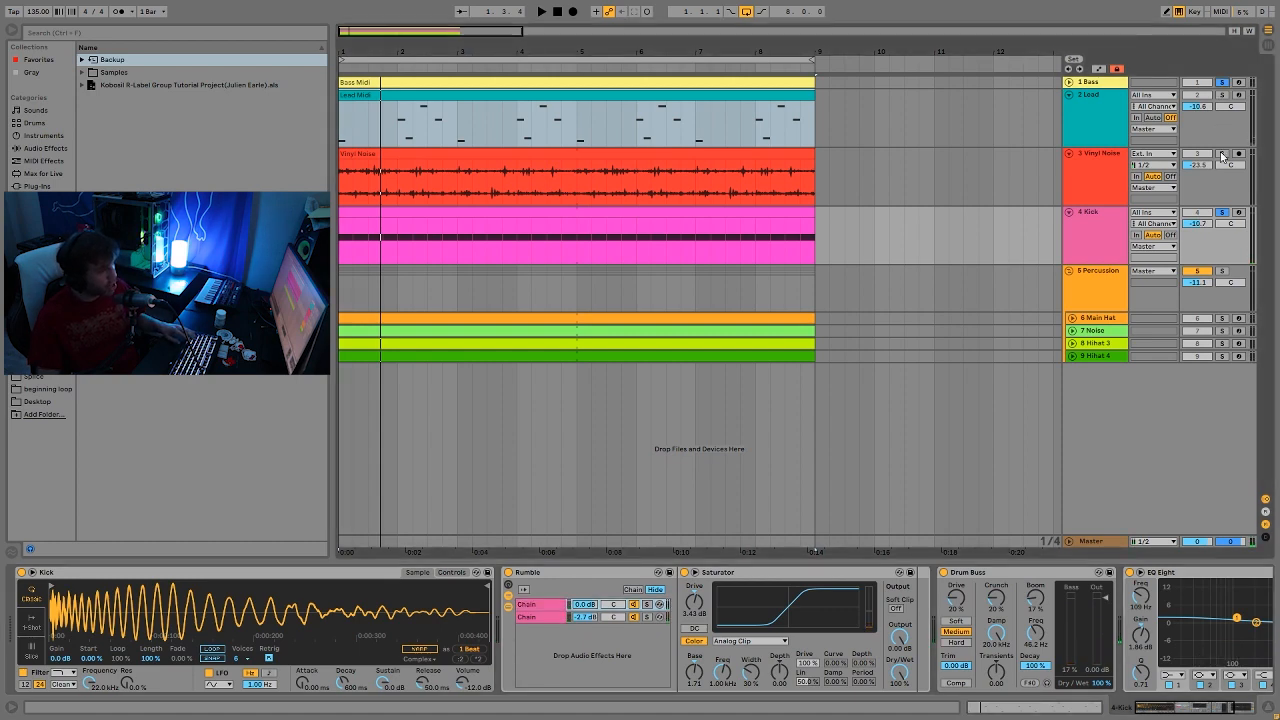
key("space")
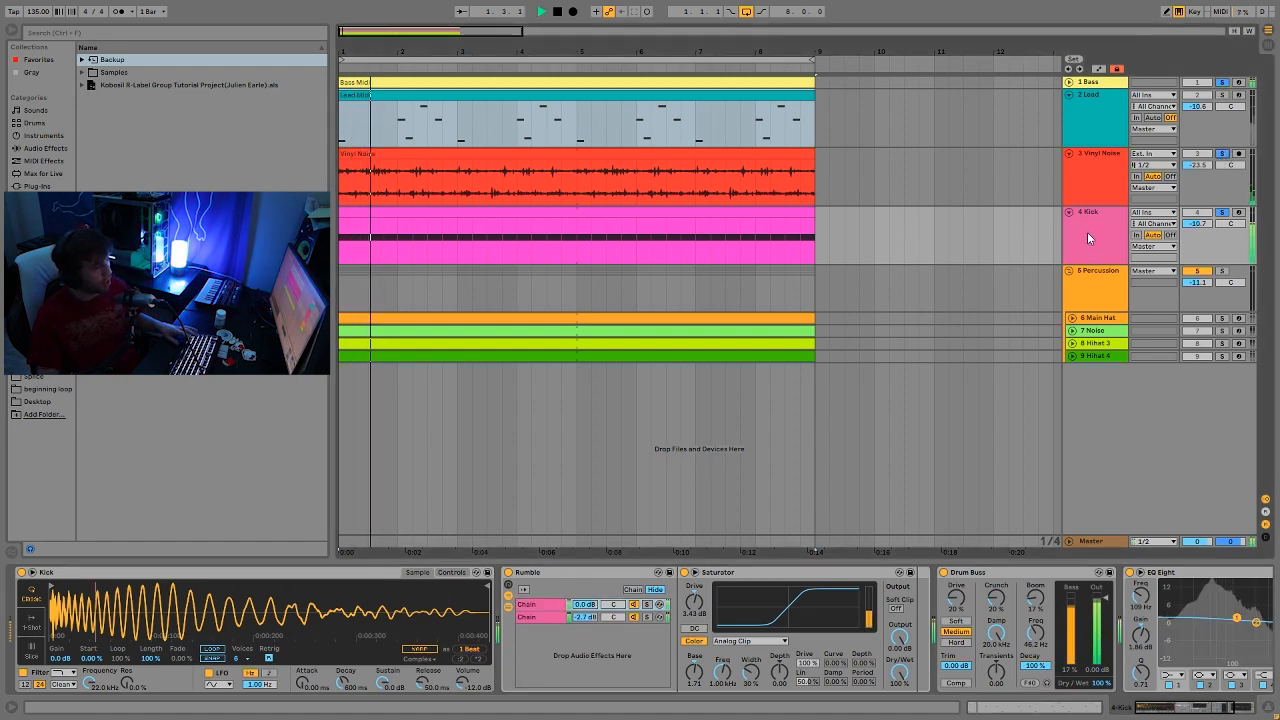
Replay the Kick with the soloed Bass and Vinyl Noise tracks, unsolo those two tracks, and audition the Kick alone.
key("space")
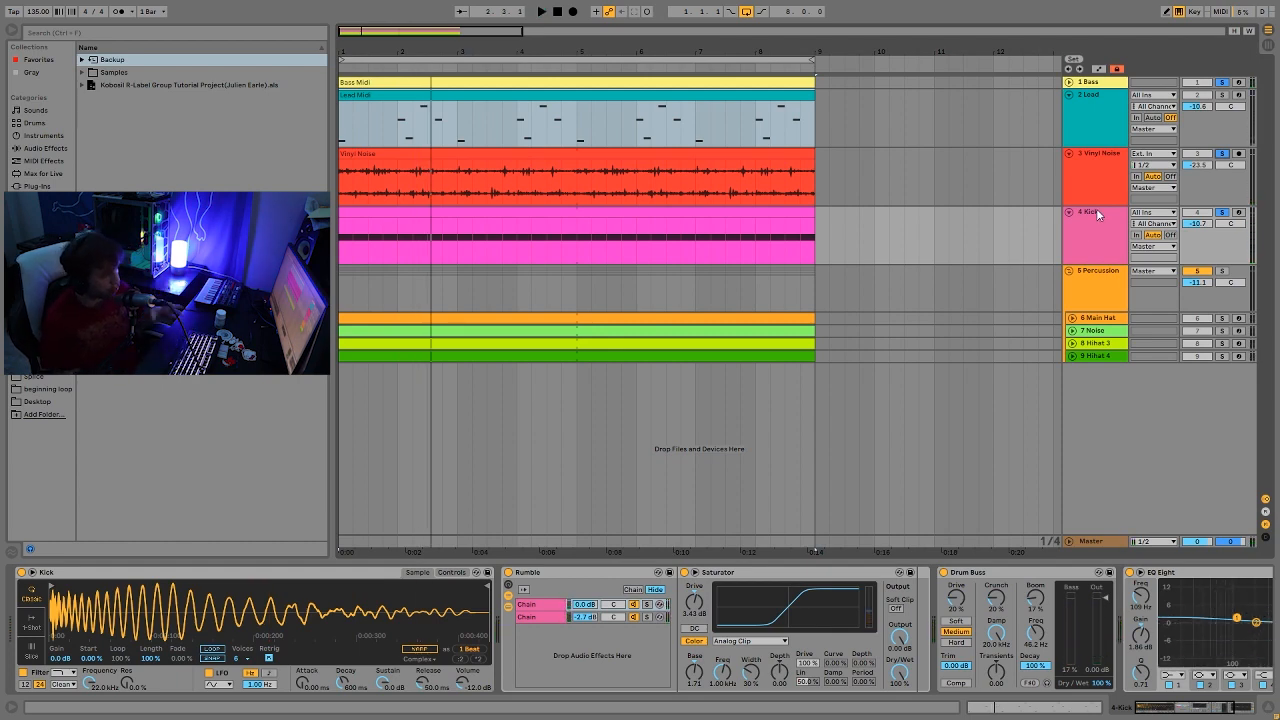
key("space")
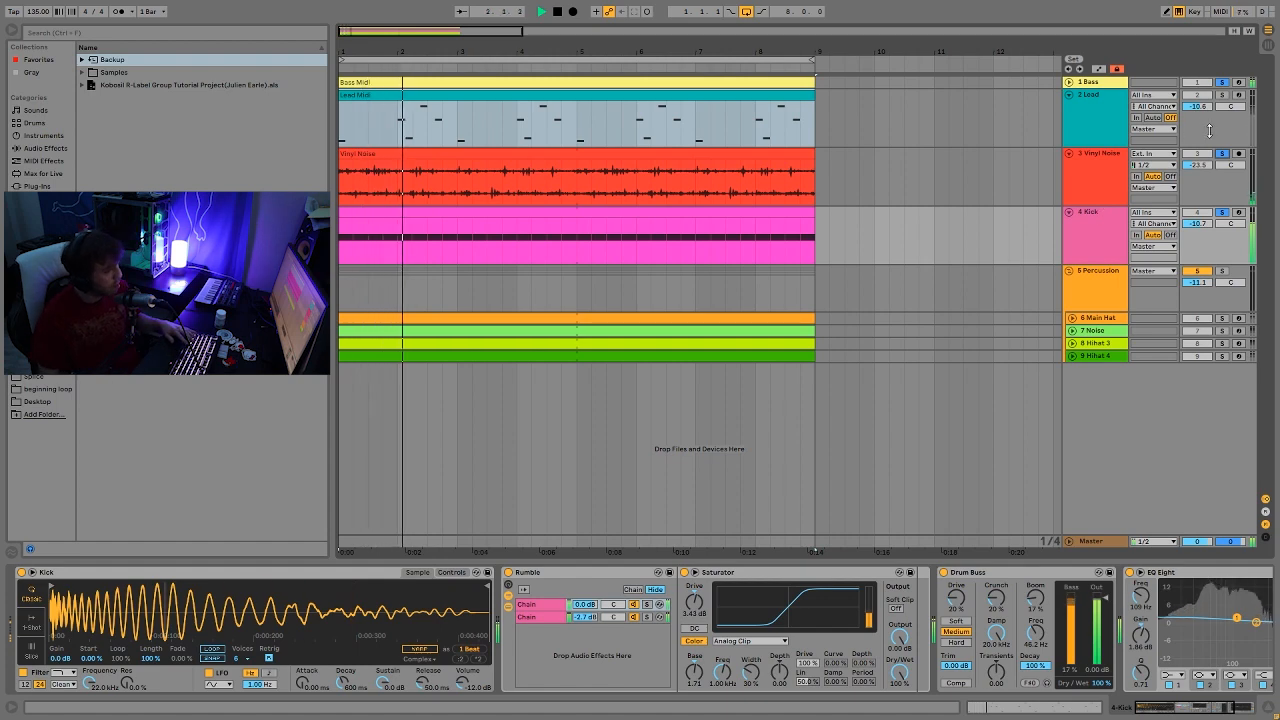
left_click(1086, 250)
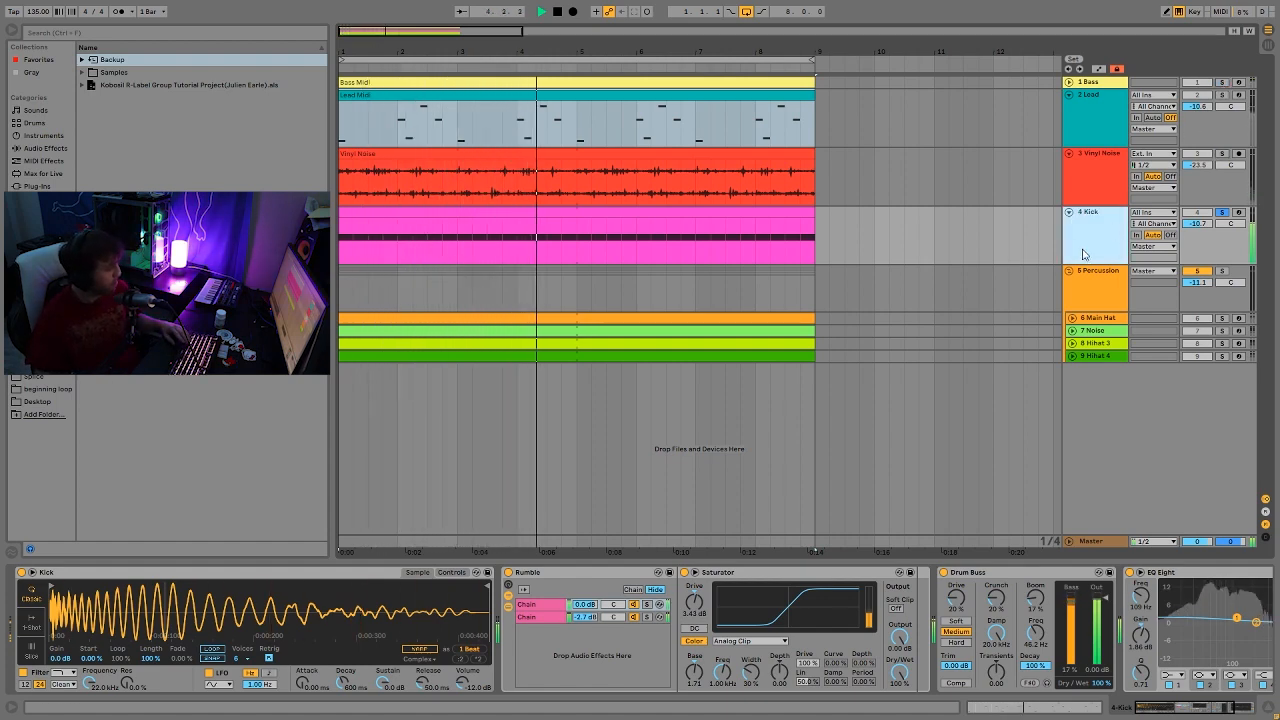
key("space")
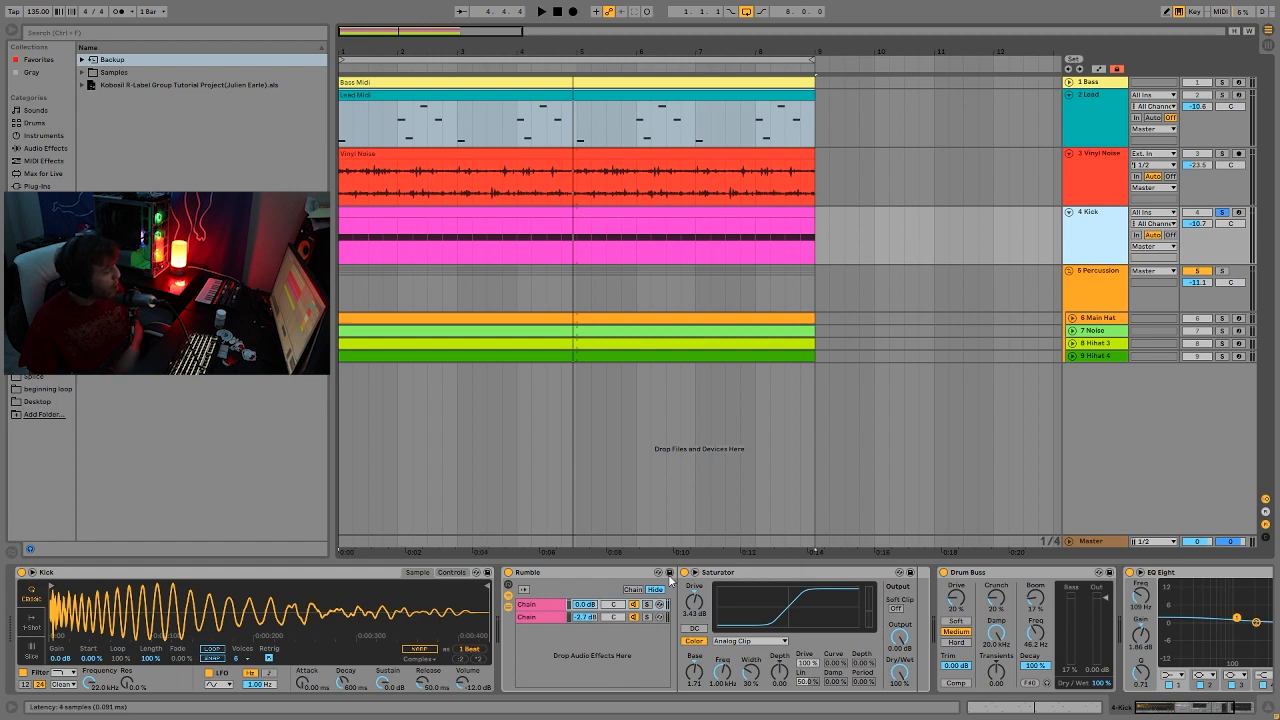
Audition the Rumble rack's first chain in solo, switch the solo to the second chain, and stop playback.
left_click(545, 605)
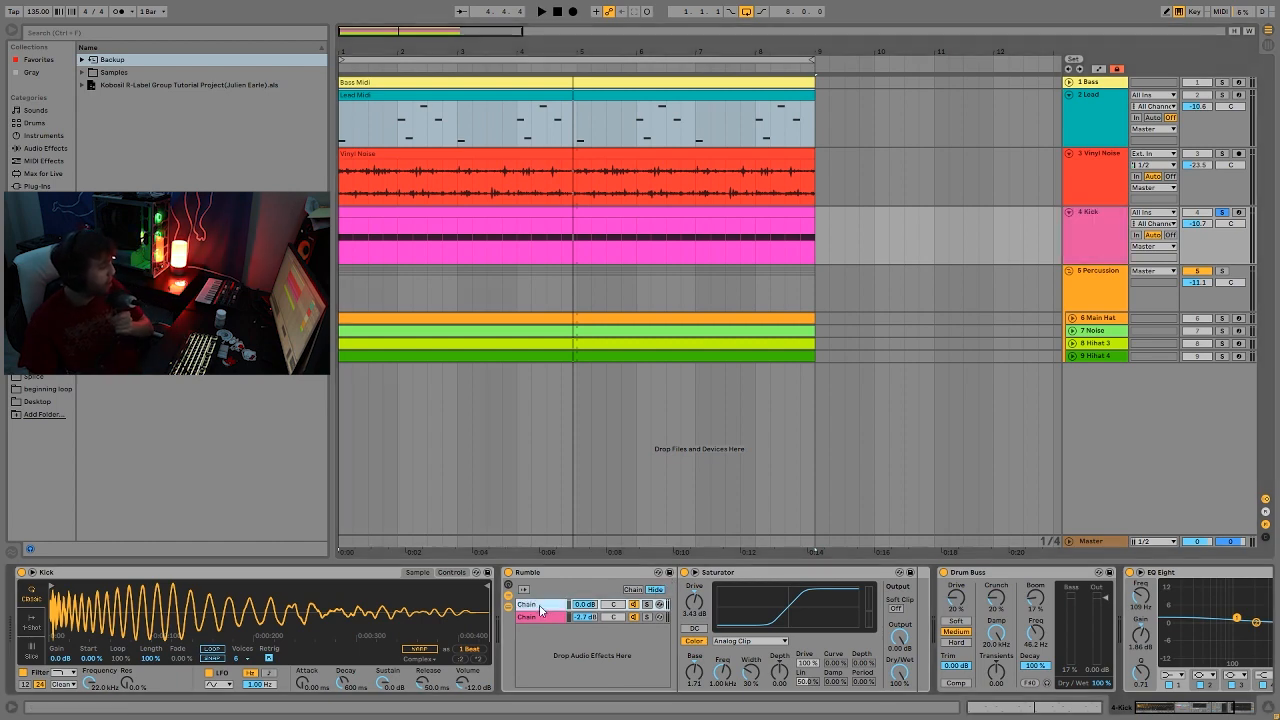
left_click(646, 605)
key("space")
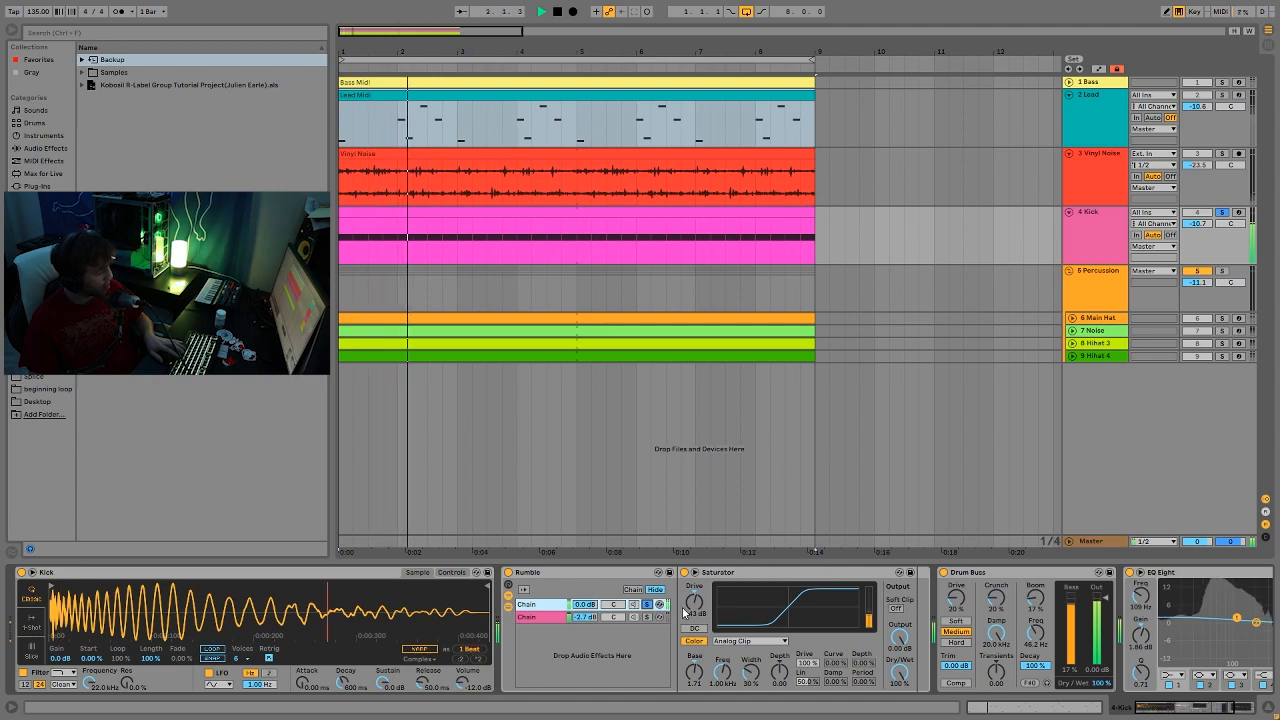
left_click(650, 618)
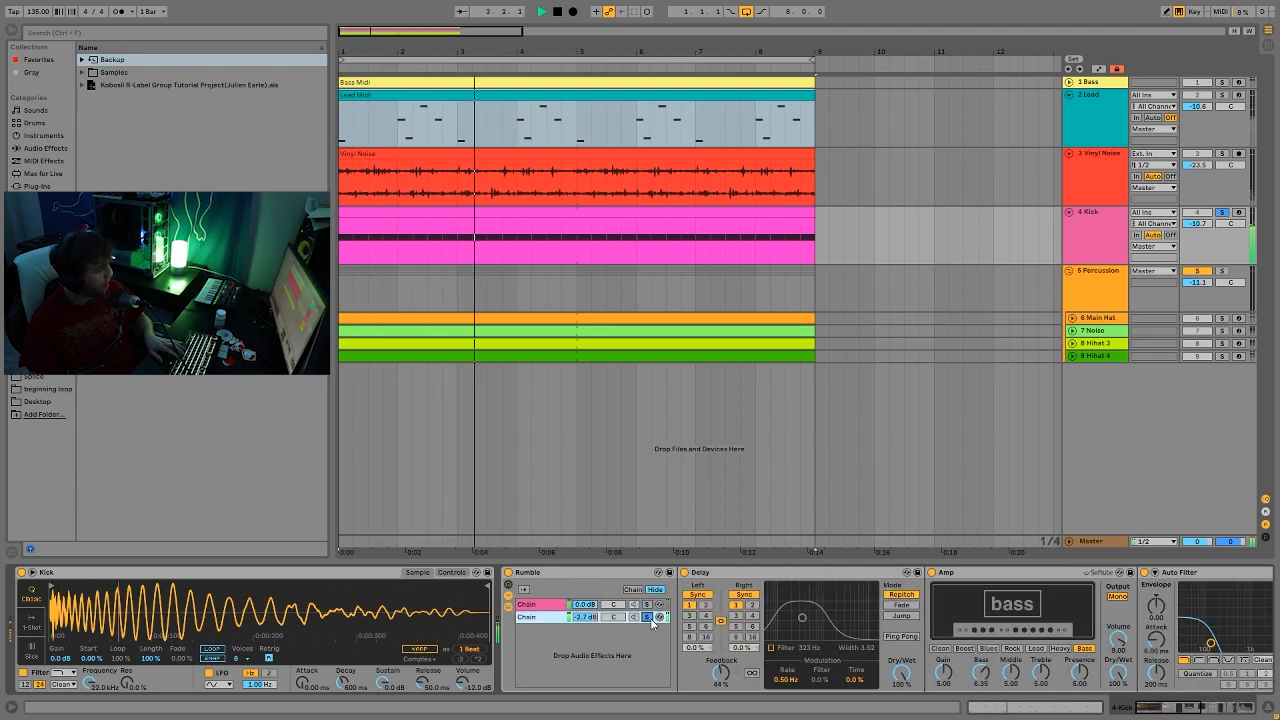
left_click(1240, 708)
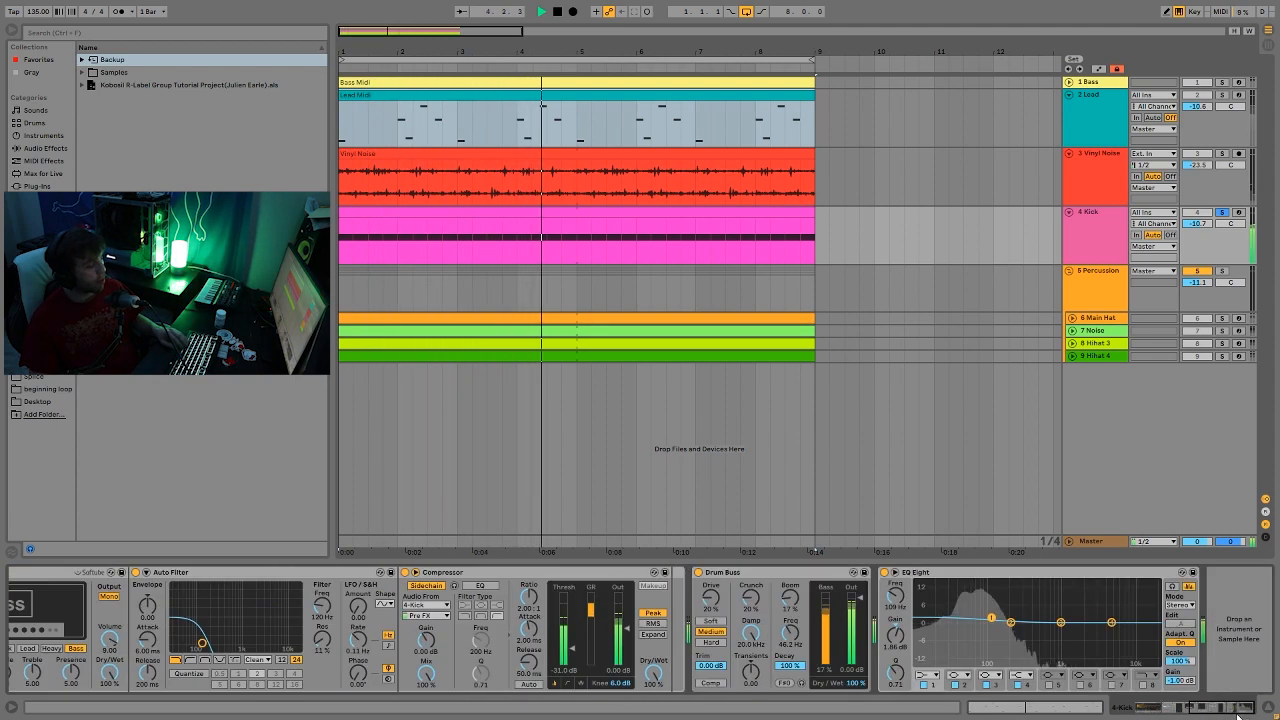
key("space")
Bypass the Compressor, Auto Filter and Amp in the Rumble rack's second chain and audition the Delay by itself.
scroll(1053, 620, "up", 5)
left_click(983, 572)
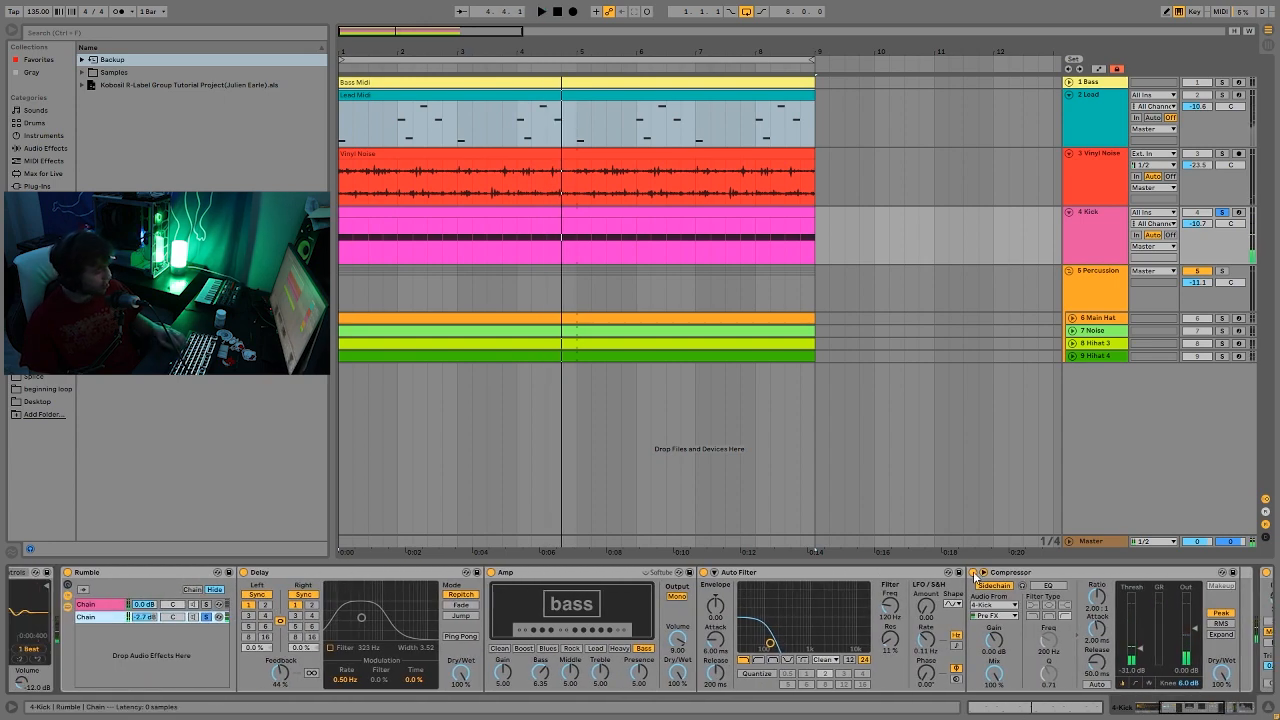
left_click(703, 572)
left_click(488, 572)
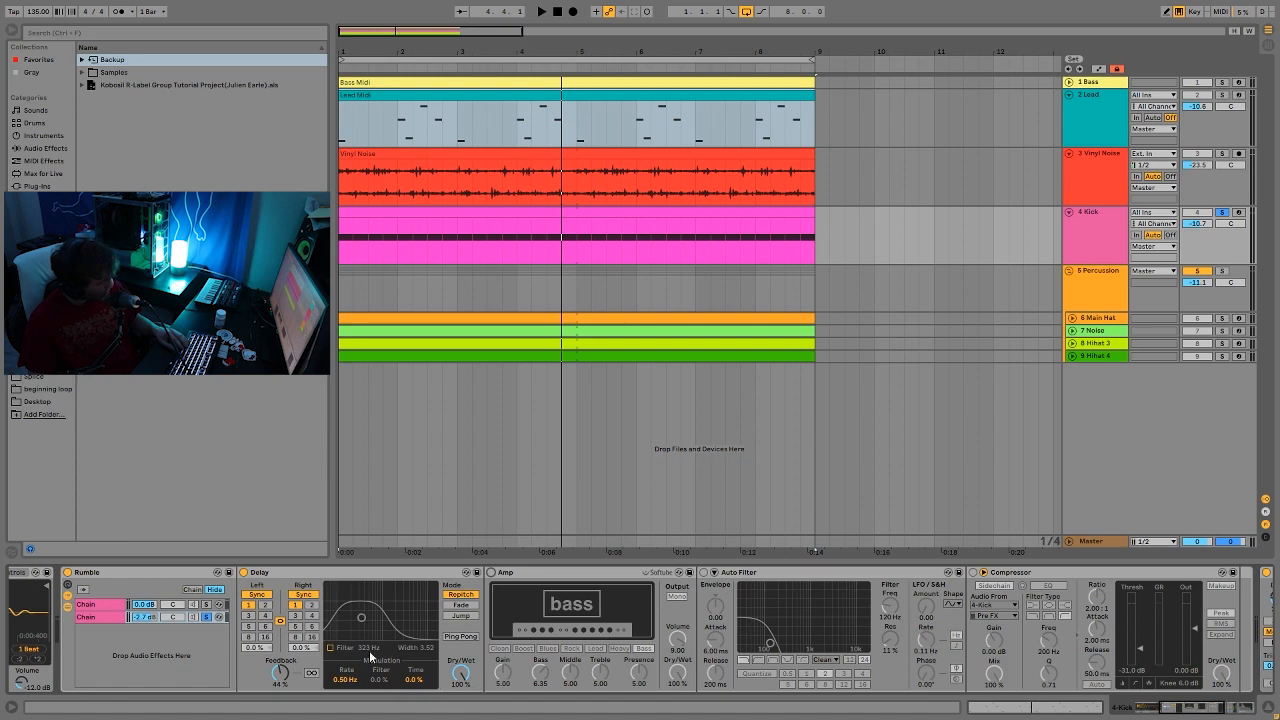
key("space")
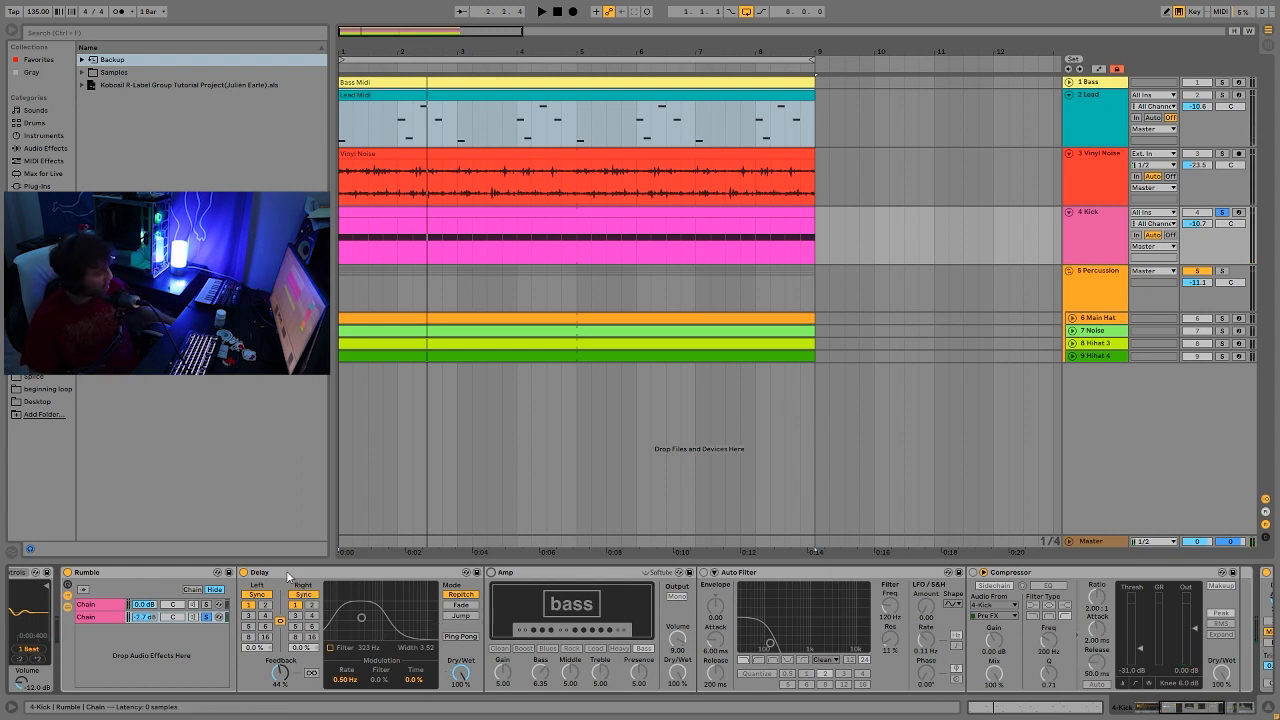
key("space")
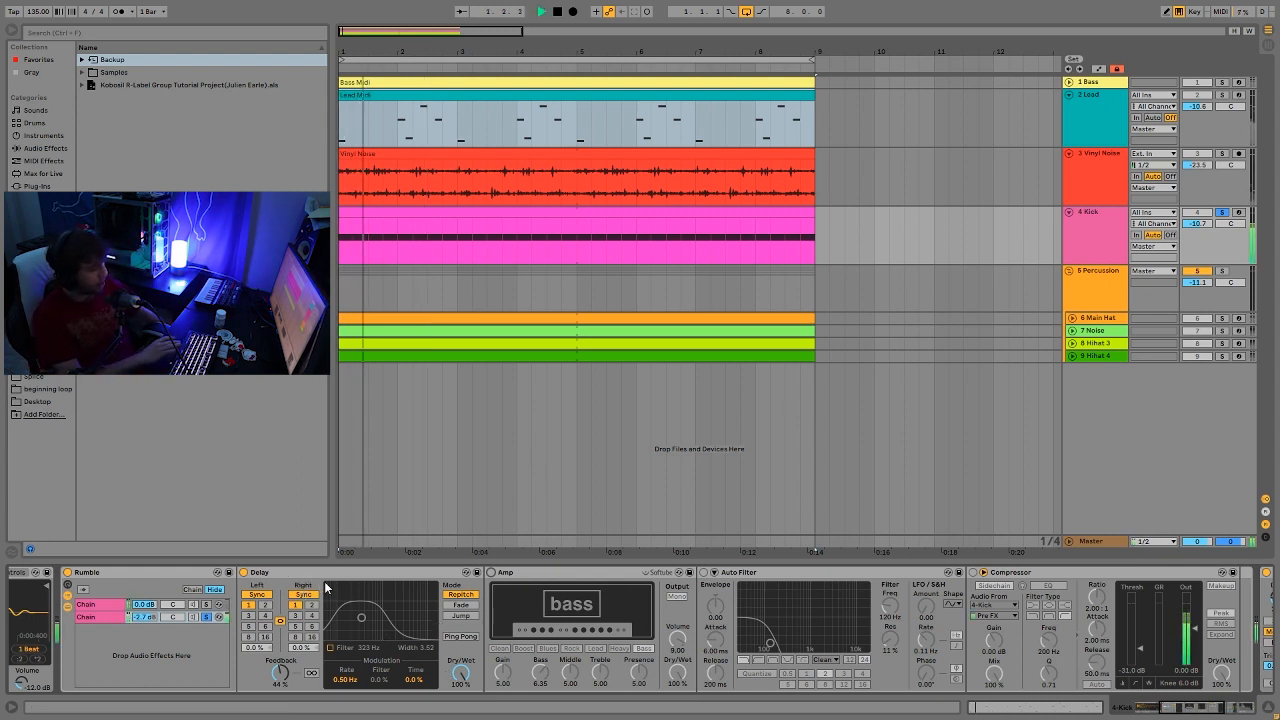
key("space")
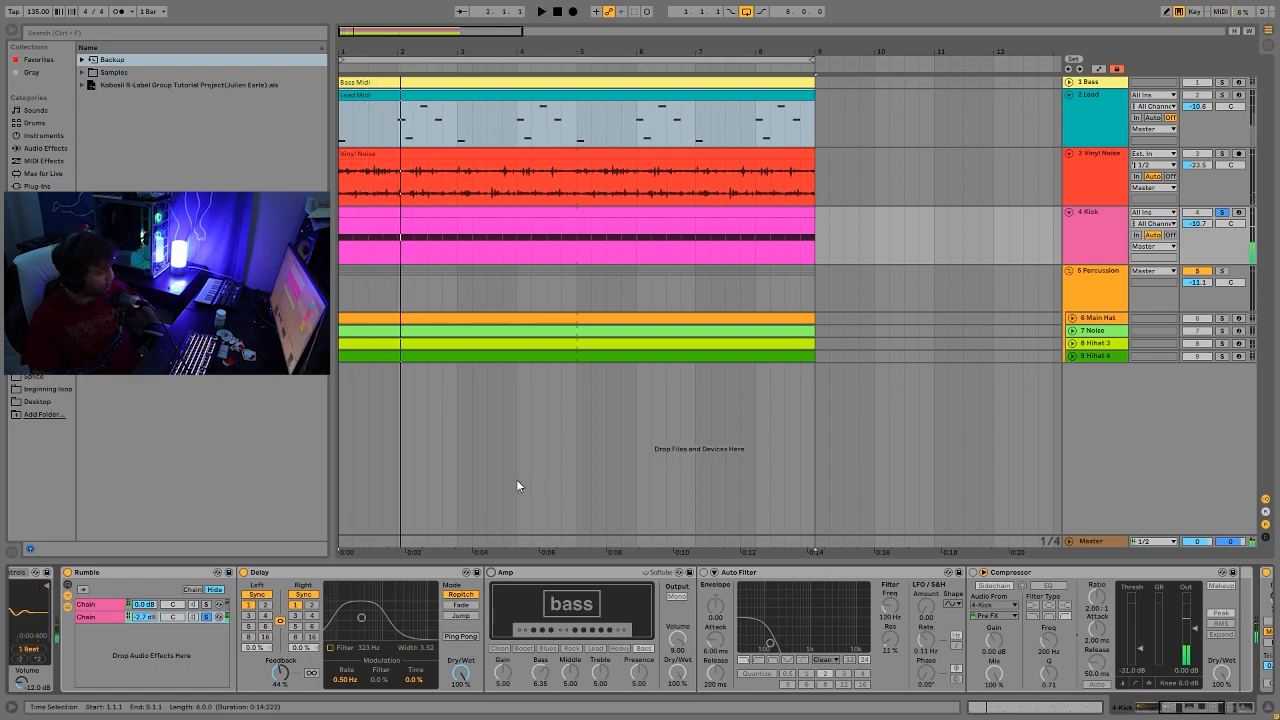
Re-enable the Amp, Auto Filter and Compressor in the second Rumble chain one after another, auditioning the chain along the way.
left_click(491, 573)
key("space")
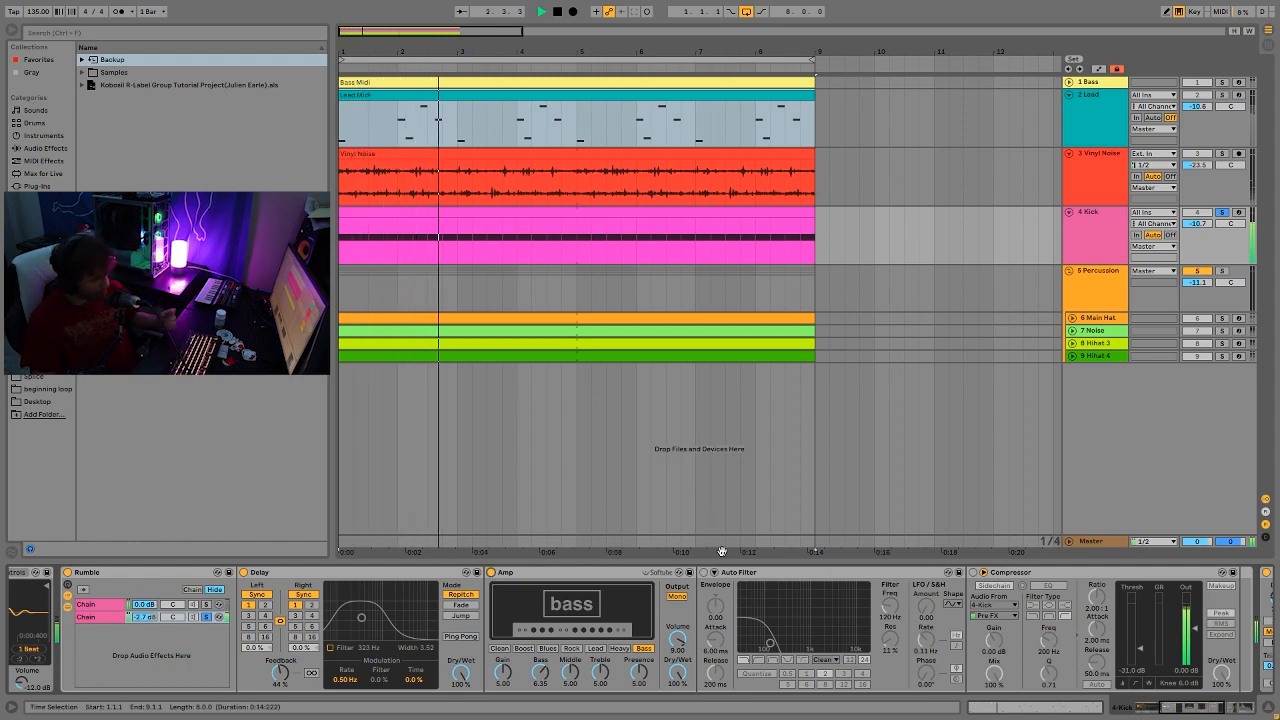
left_click(704, 573)
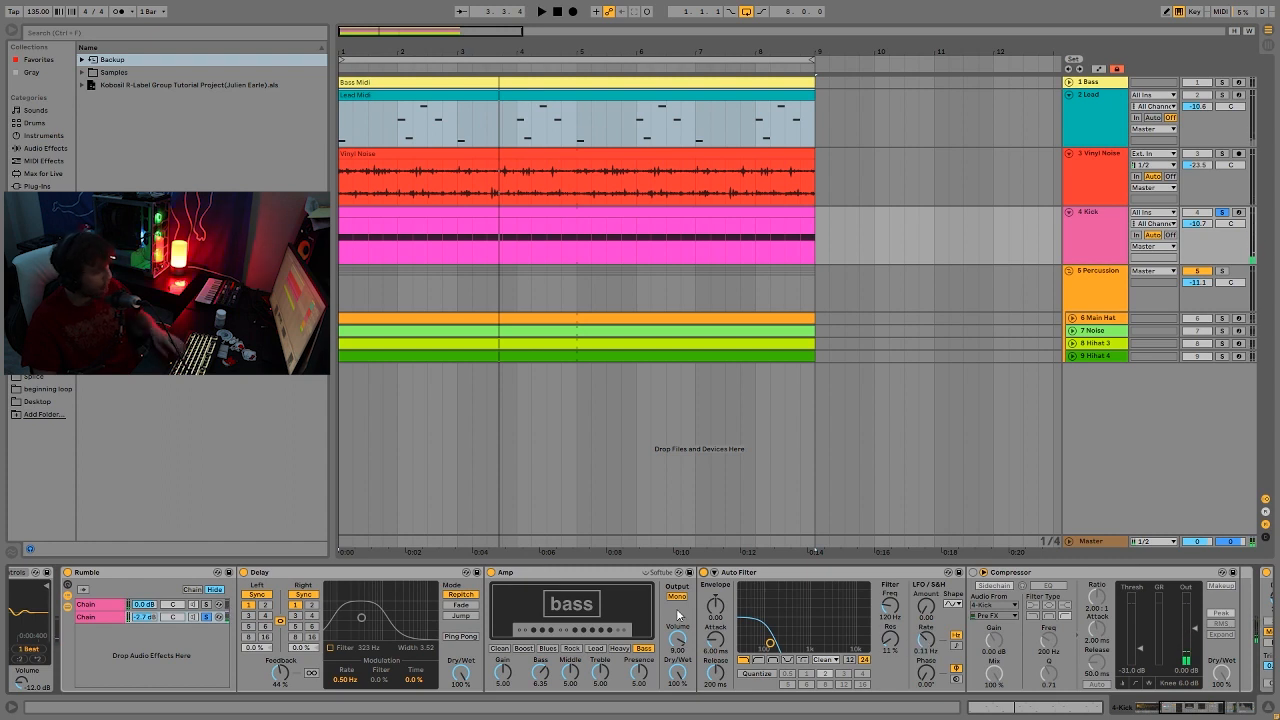
key("space")
key("space")
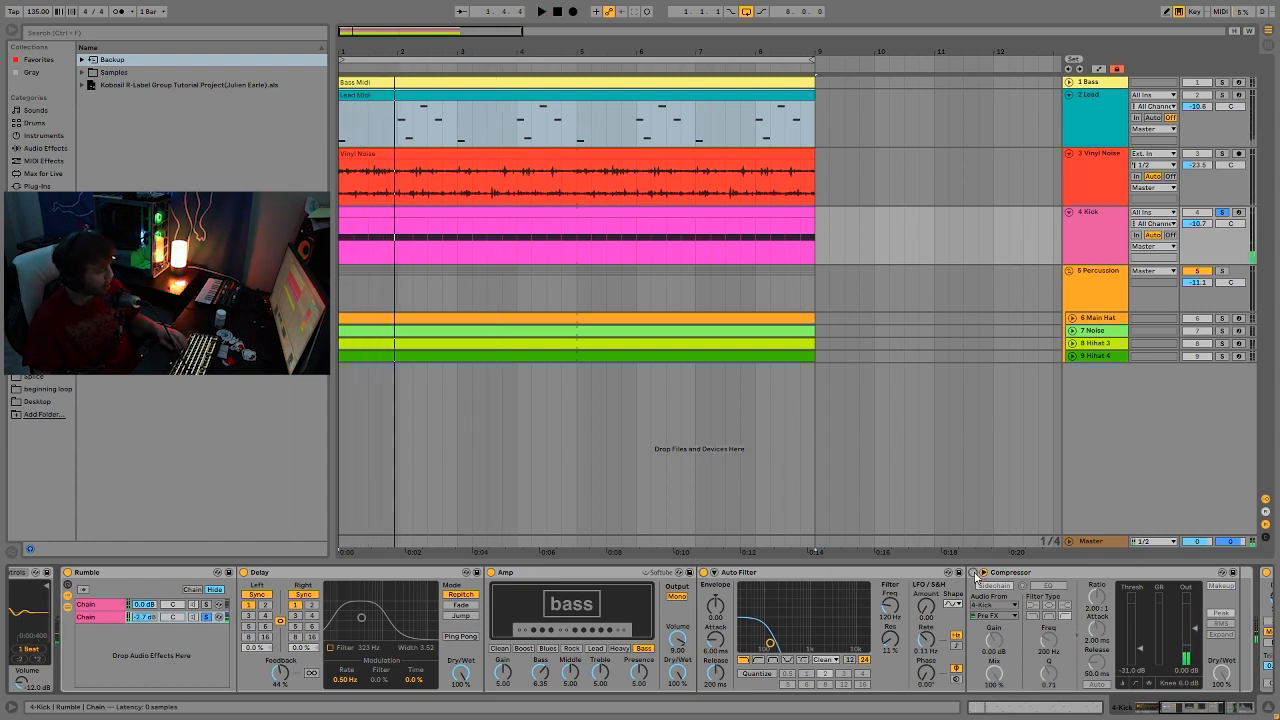
left_click(974, 574)
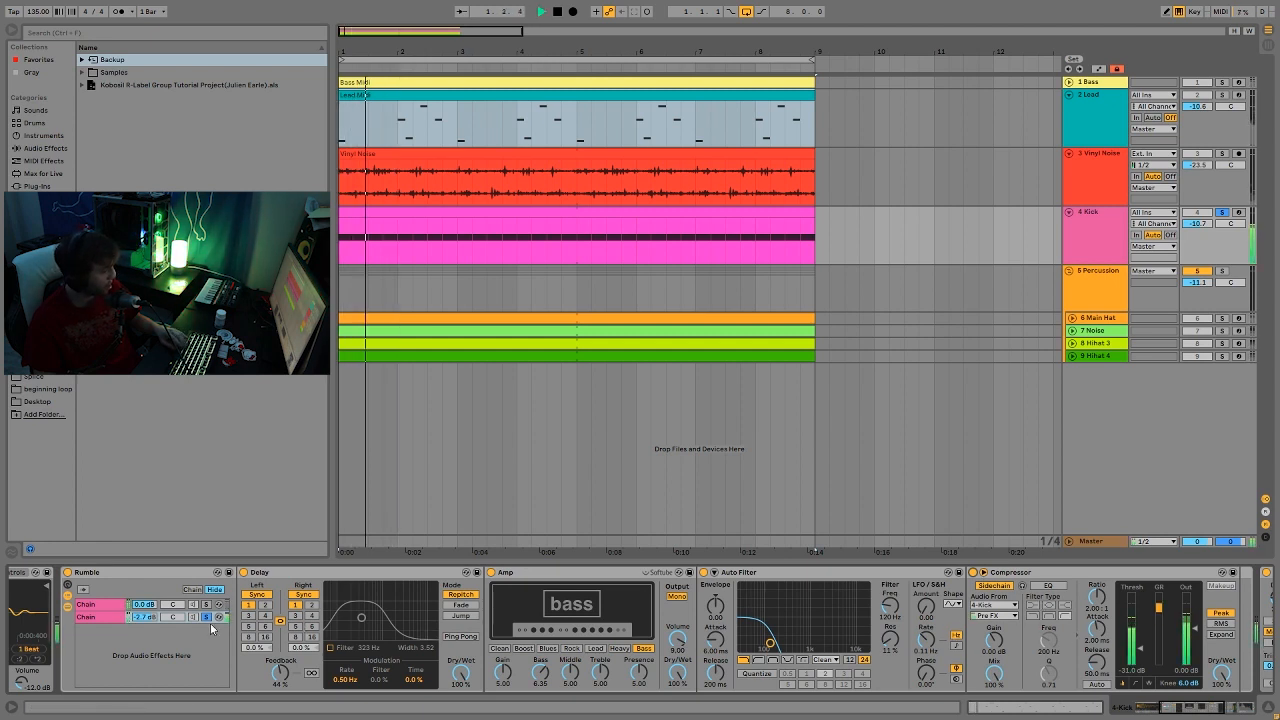
Unsolo the Rumble rack's second chain, stop playback, and hide the rack's chain devices.
left_click(207, 617)
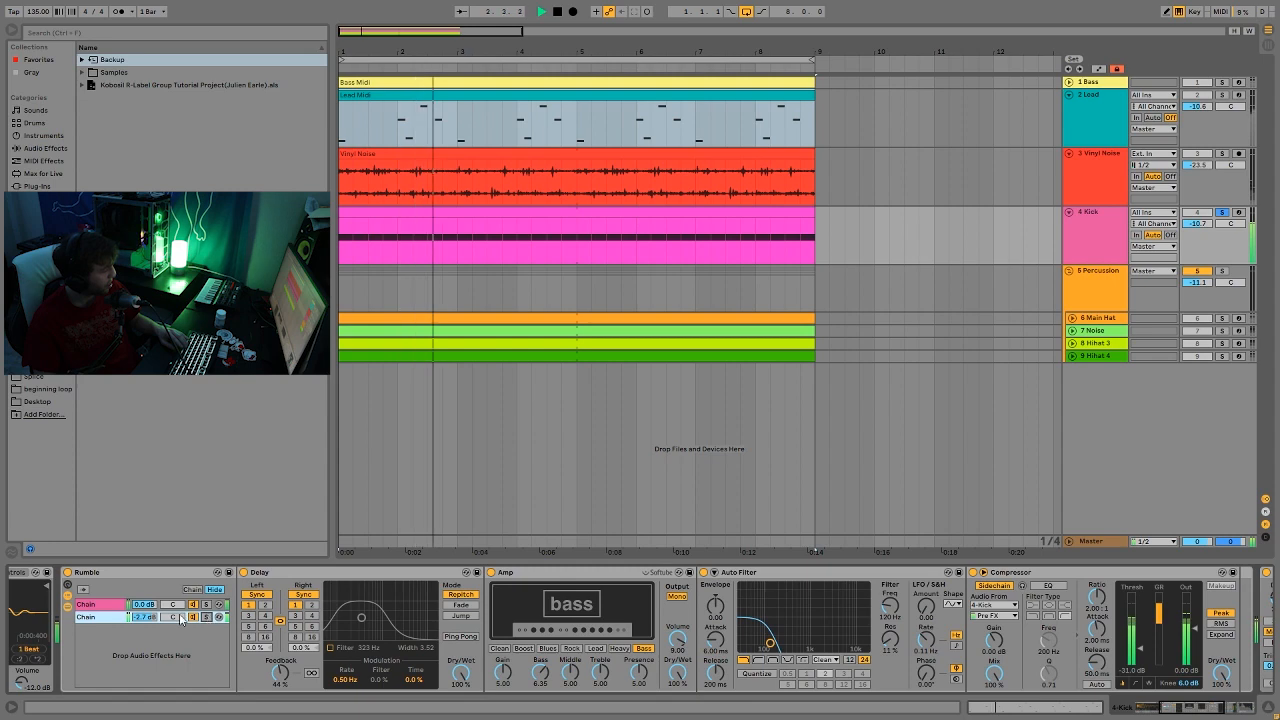
key("space")
left_click(68, 605)
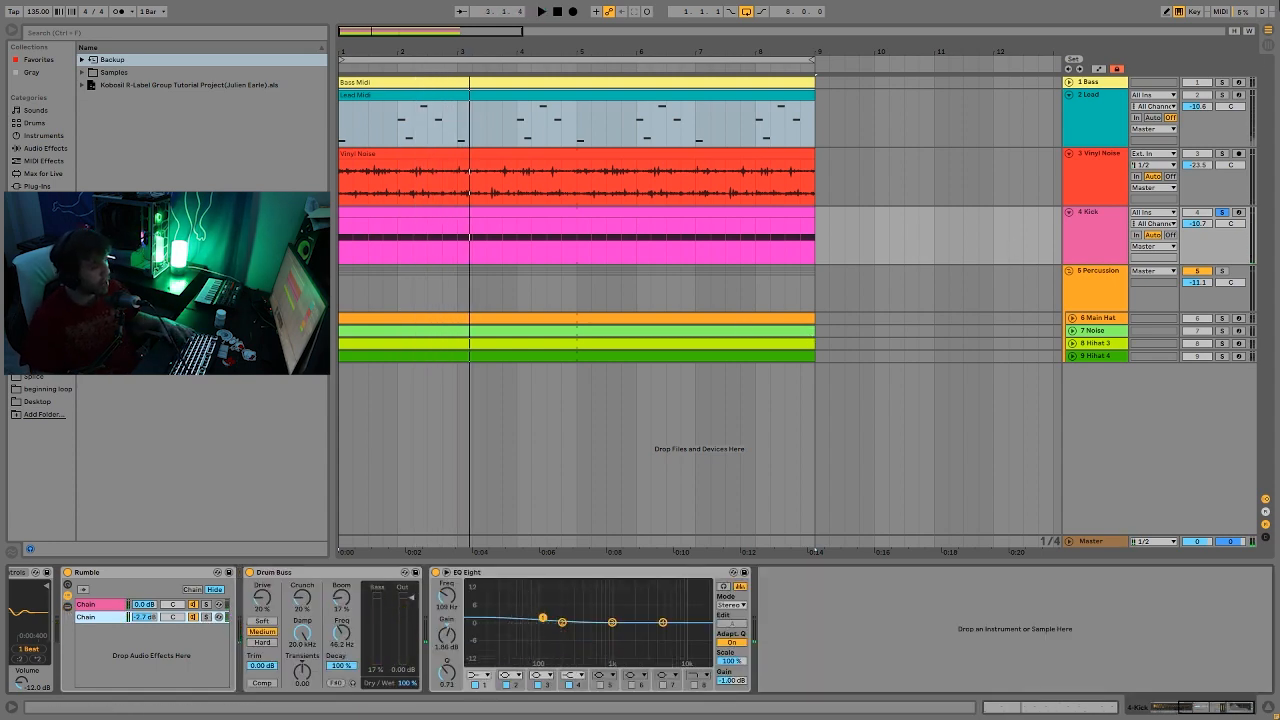
Solo the Bass track alongside the Kick and audition the two together.
key("space")
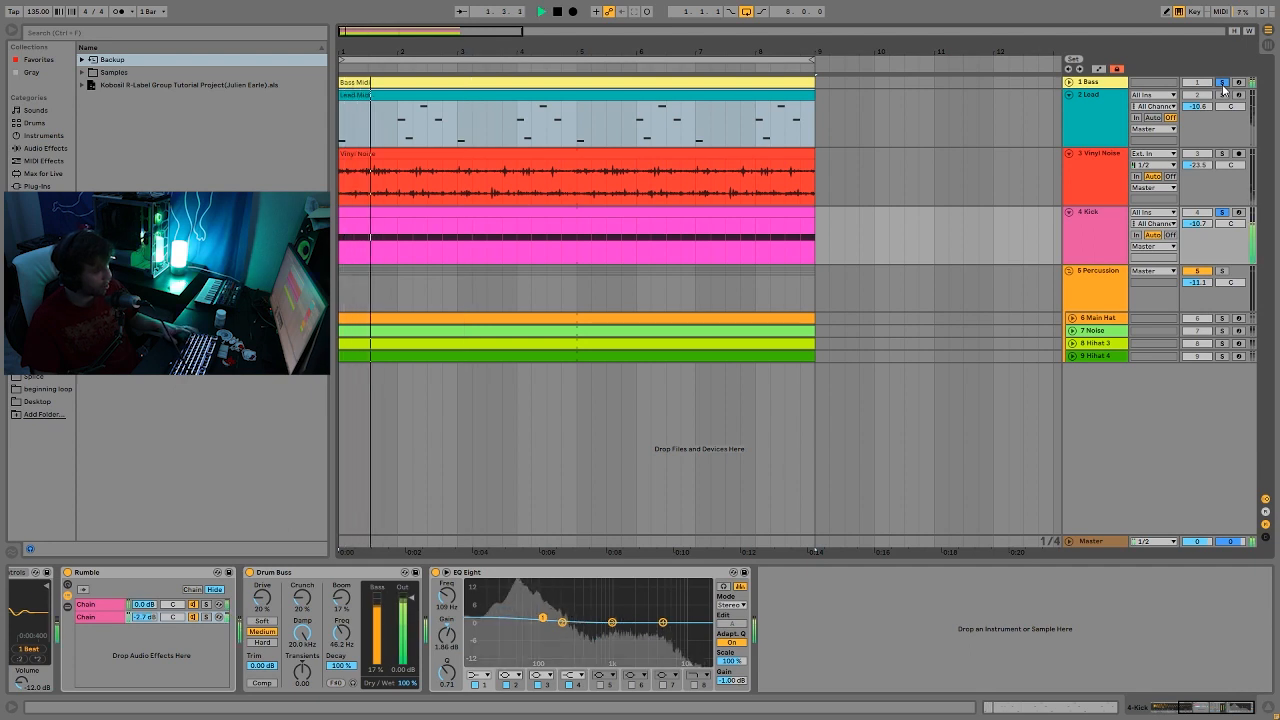
key("space")
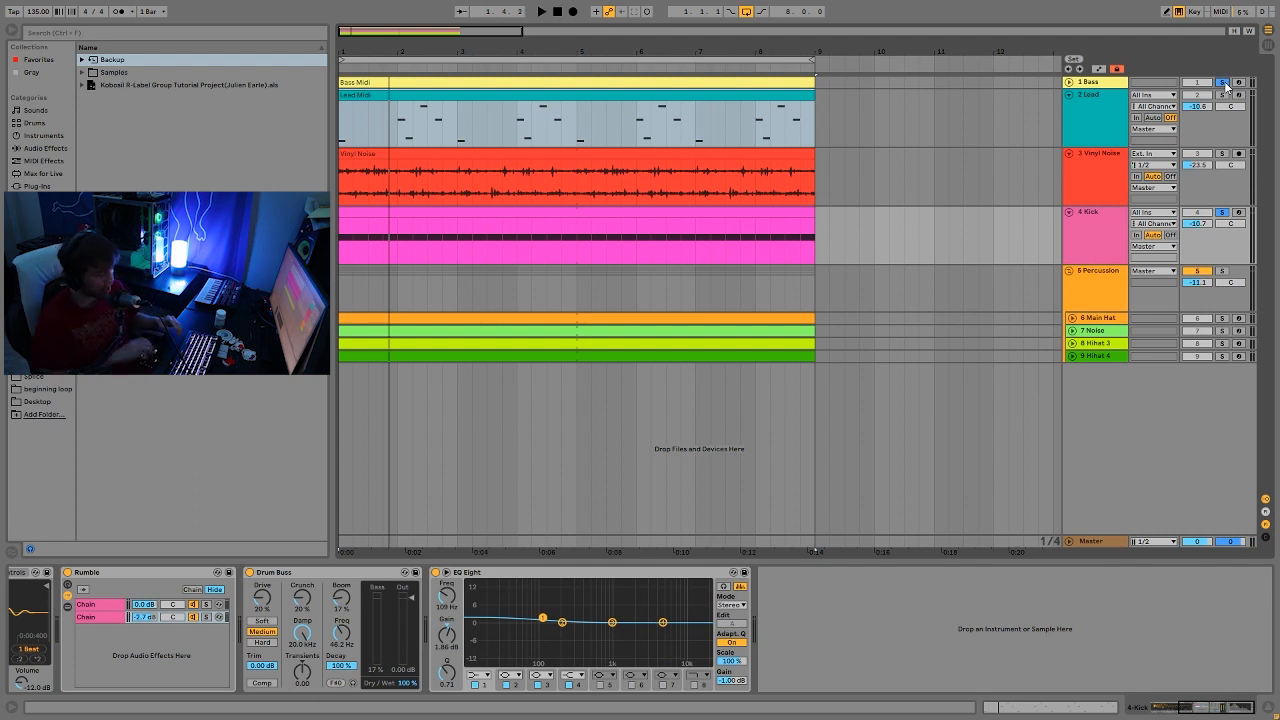
key("space")
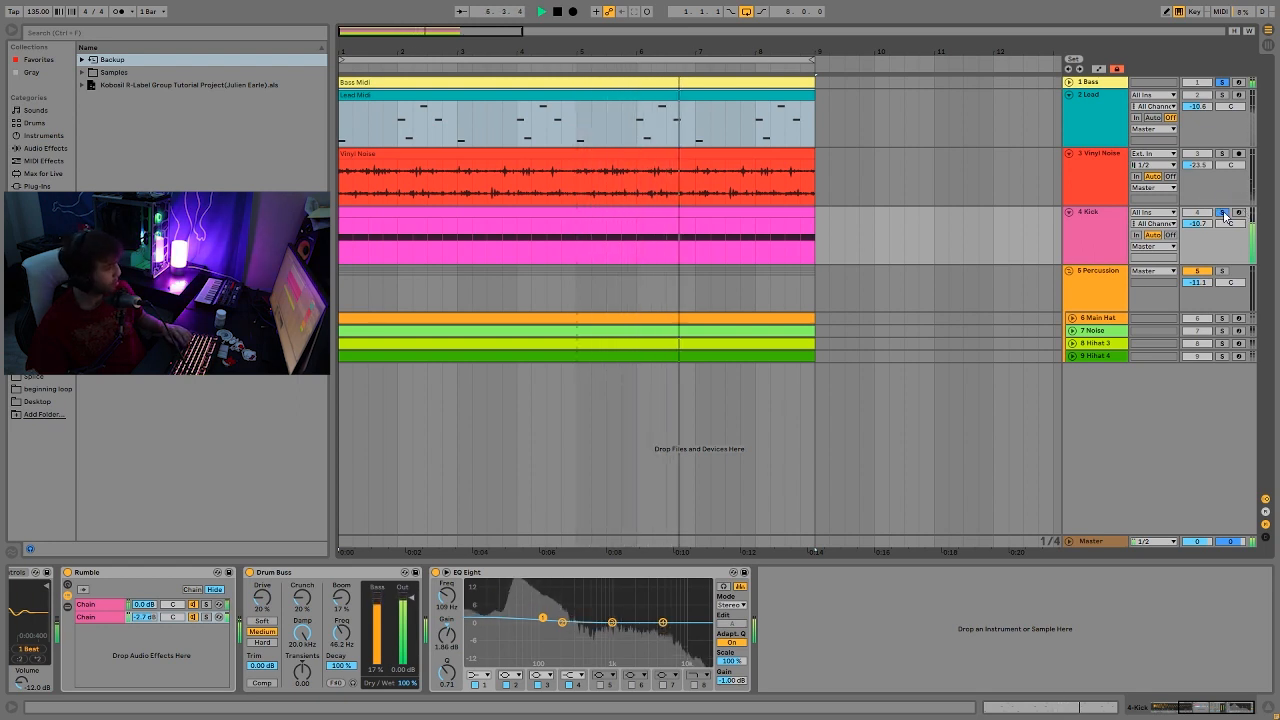
left_click(1087, 220)
key("space")
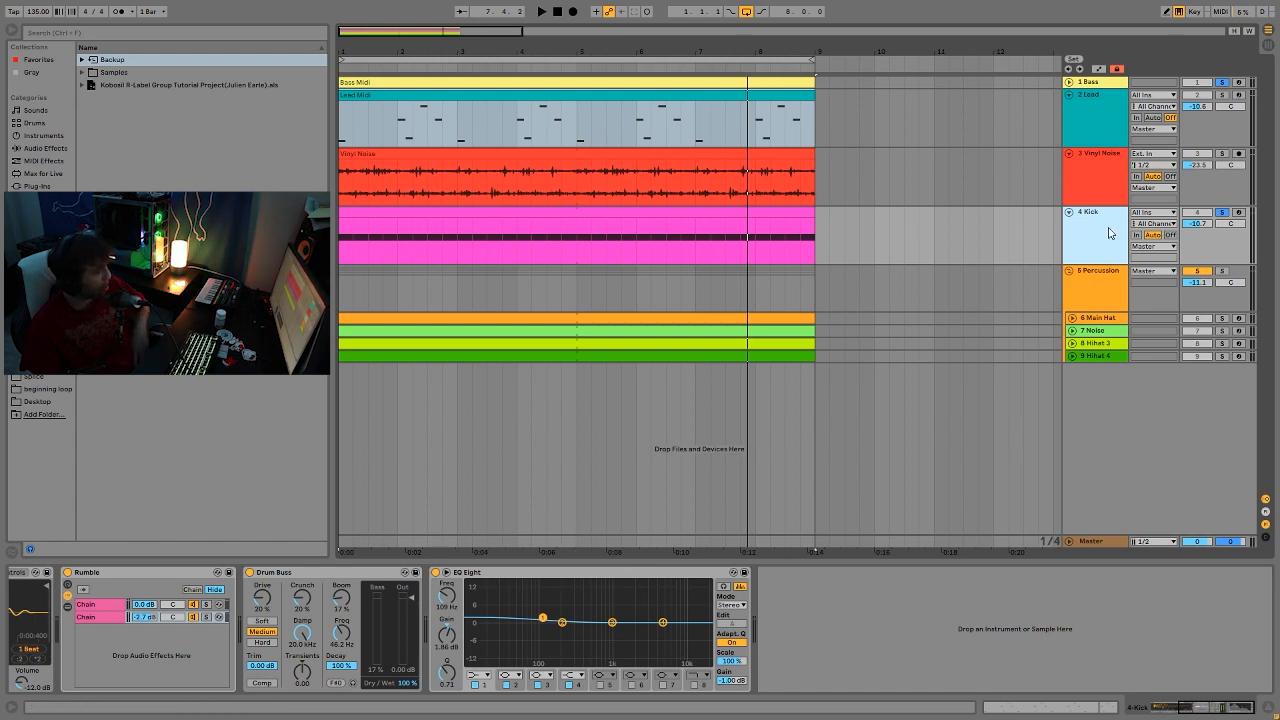
Solo and play the Percussion group, display the Main Hat track's devices, and stop playback.
left_click(1221, 280)
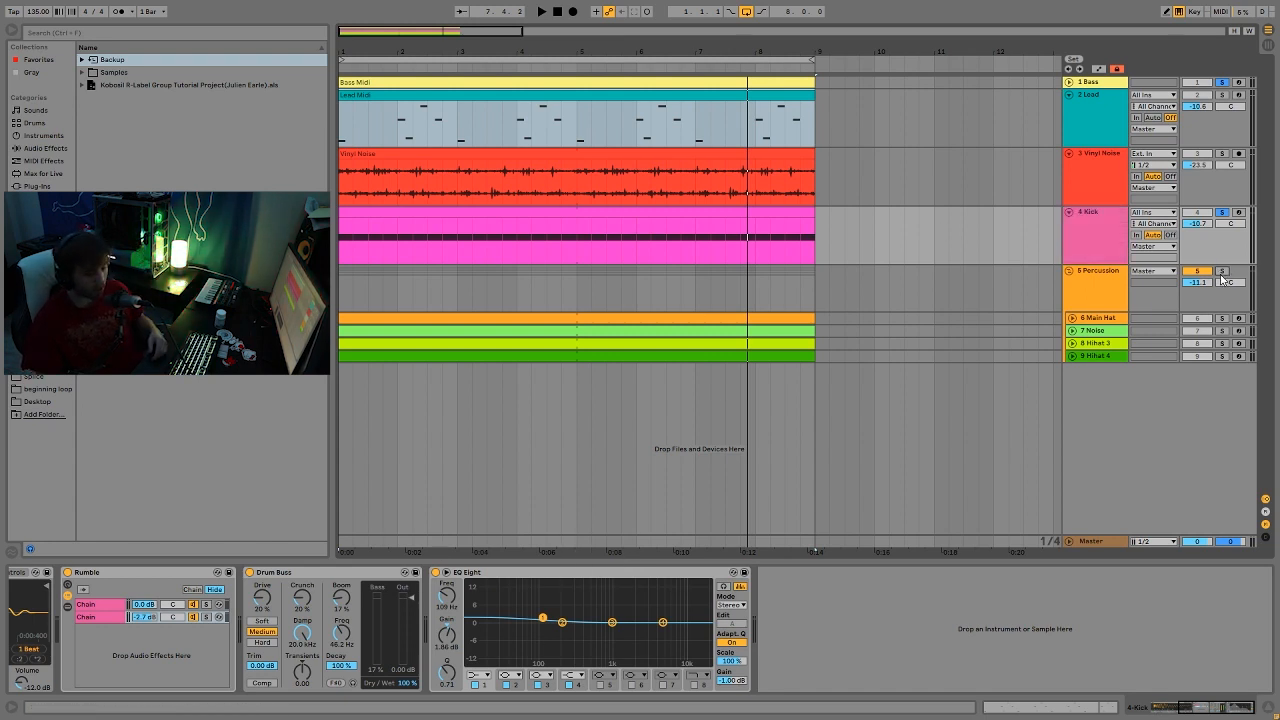
key("space")
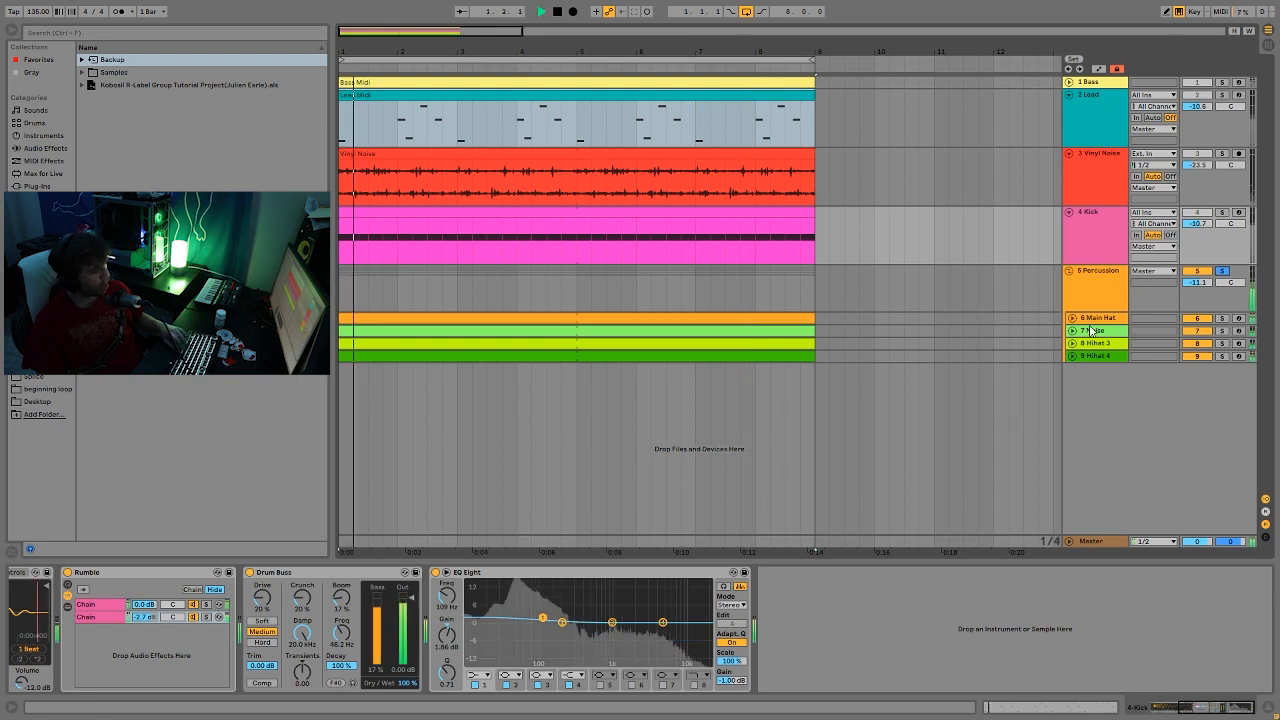
left_click(1098, 320)
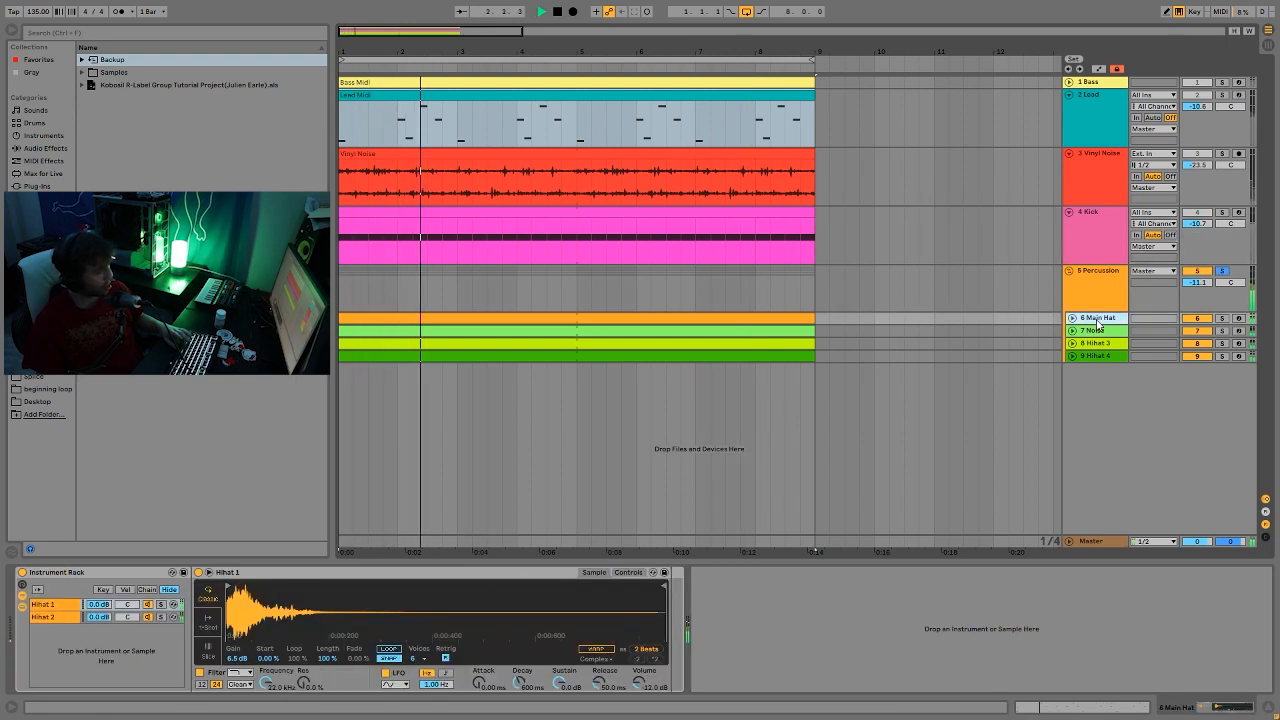
key("space")
Solo the Main Hat track within the Percussion group and audition it.
left_click(1224, 319)
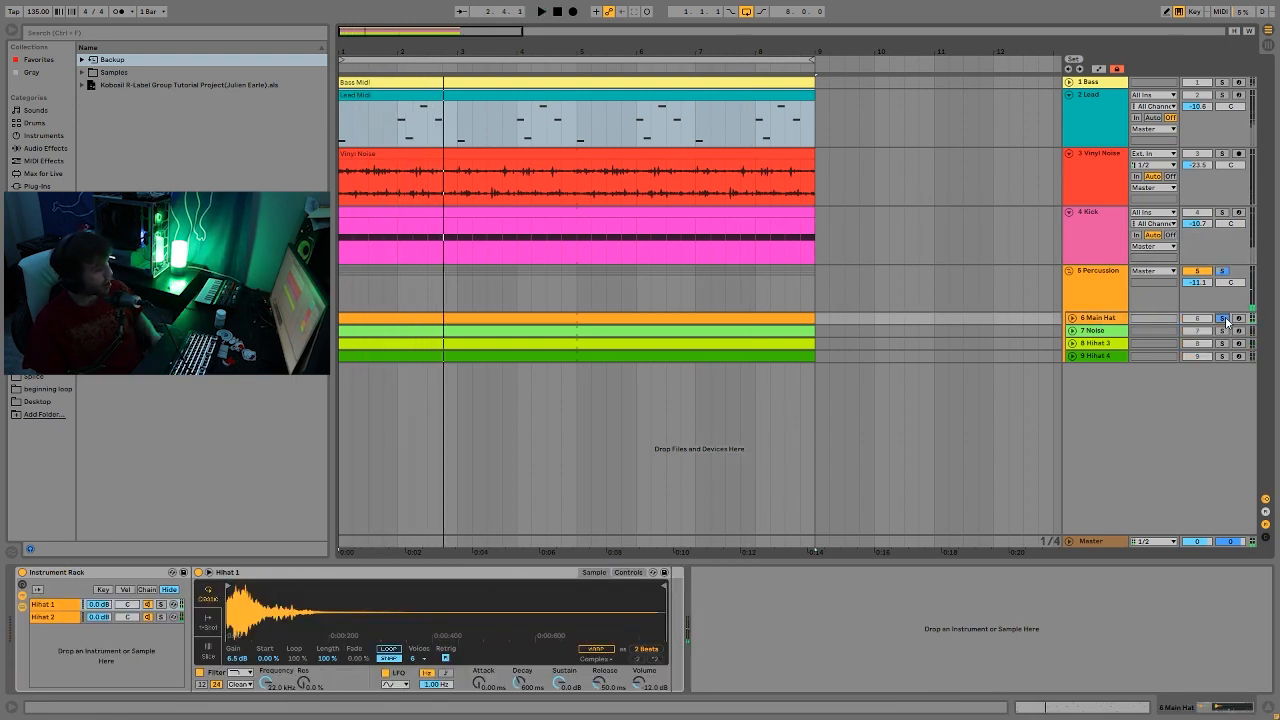
key("space")
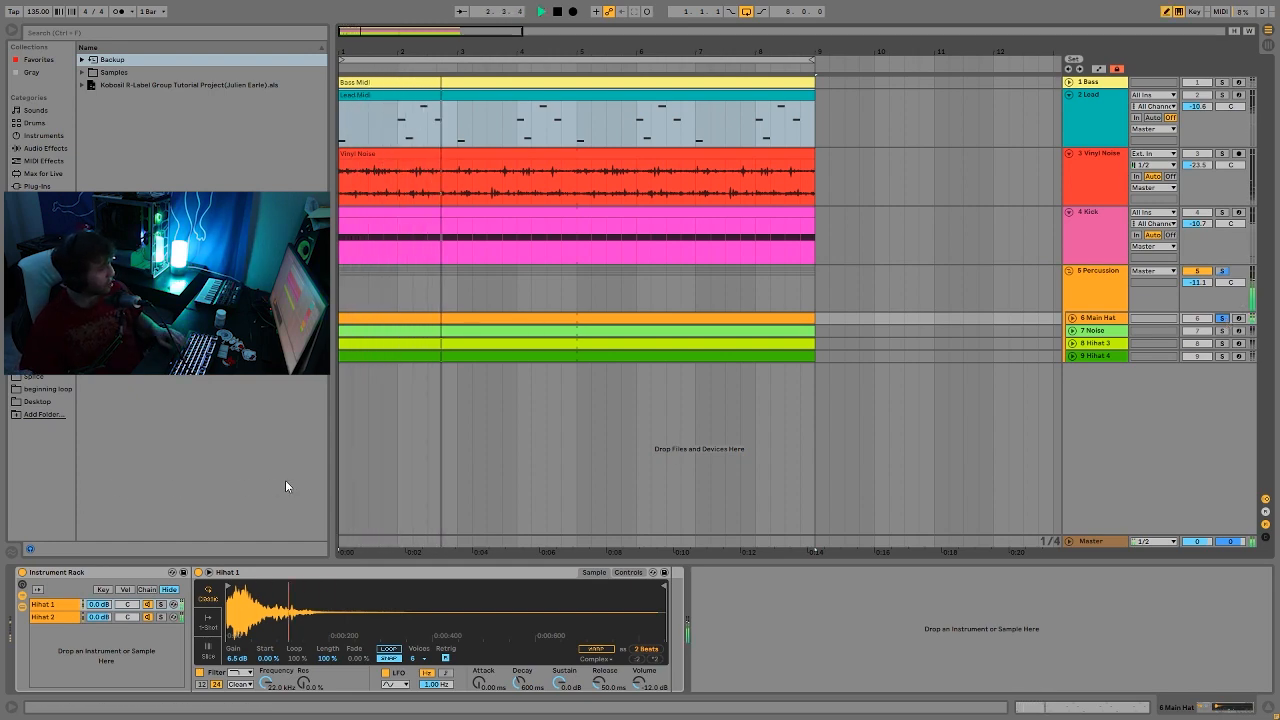
key("space")
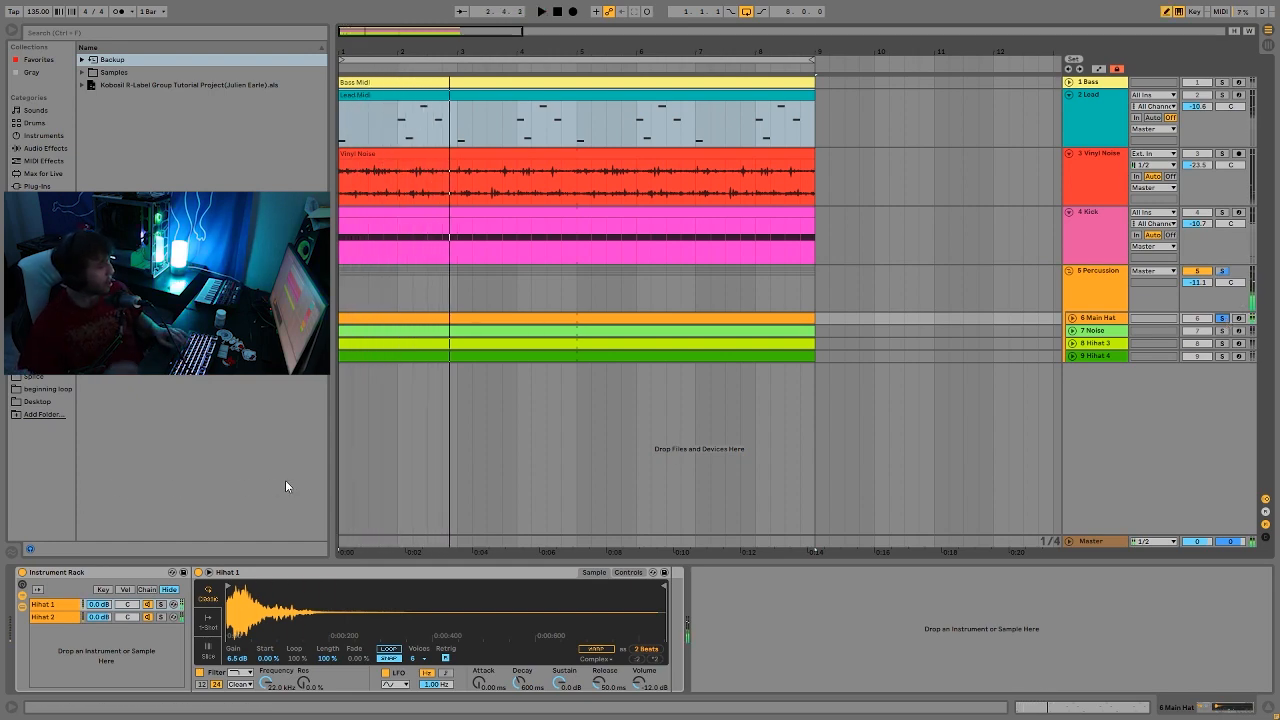
Audition the Hihat 1 chain of the Main Hat's Instrument Rack in solo, and switch the solo to Hihat 2.
left_click(161, 605)
key("space")
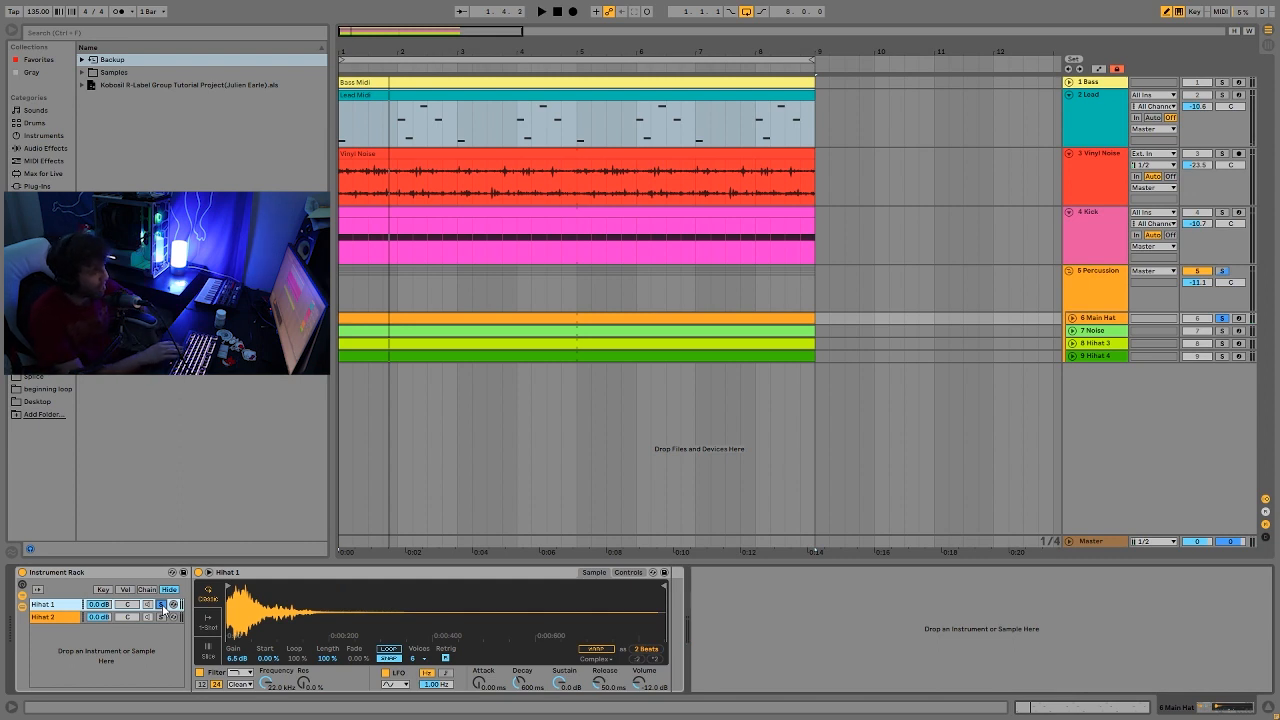
key("space")
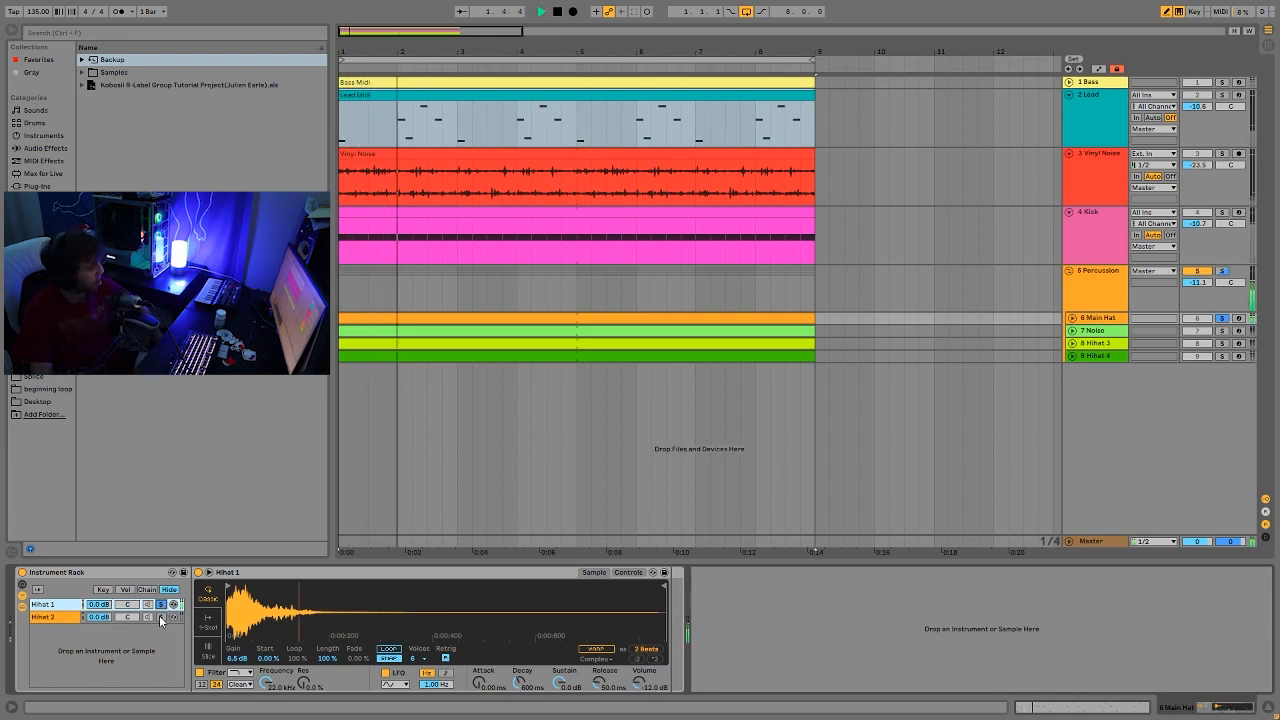
left_click(161, 617)
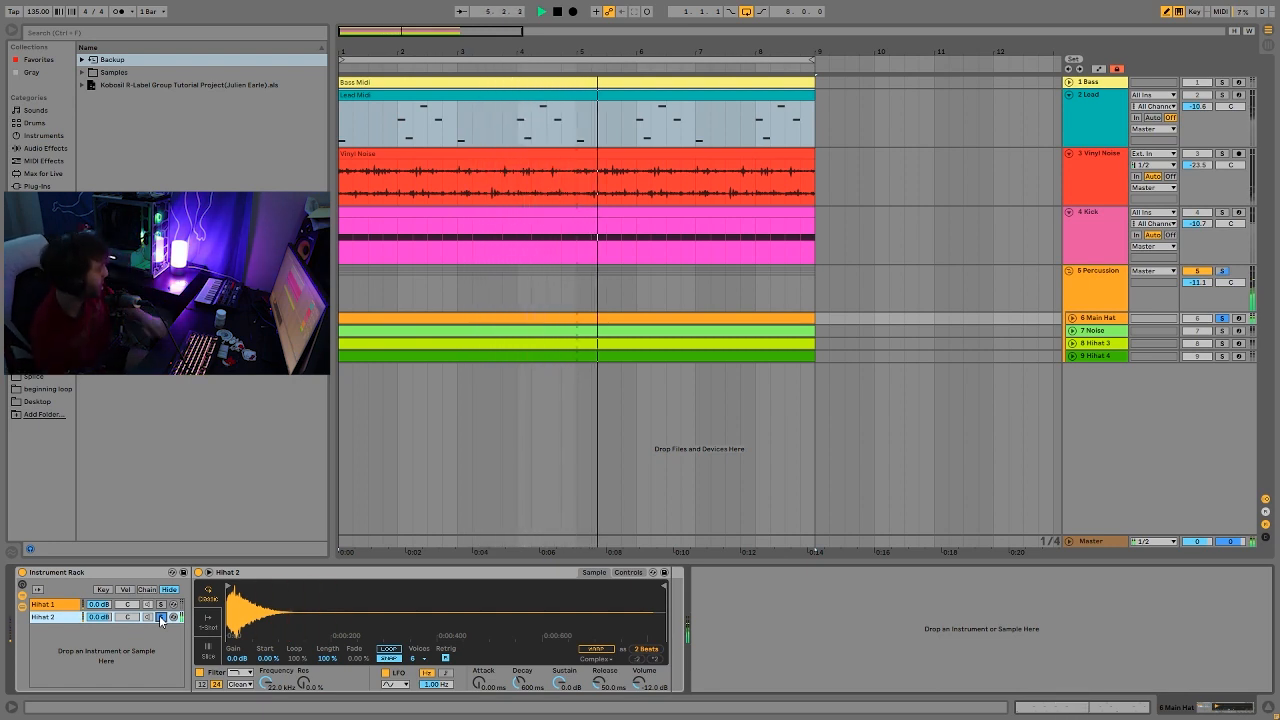
Clear the chain and track solos, and play the full loop briefly before stopping.
key("space")
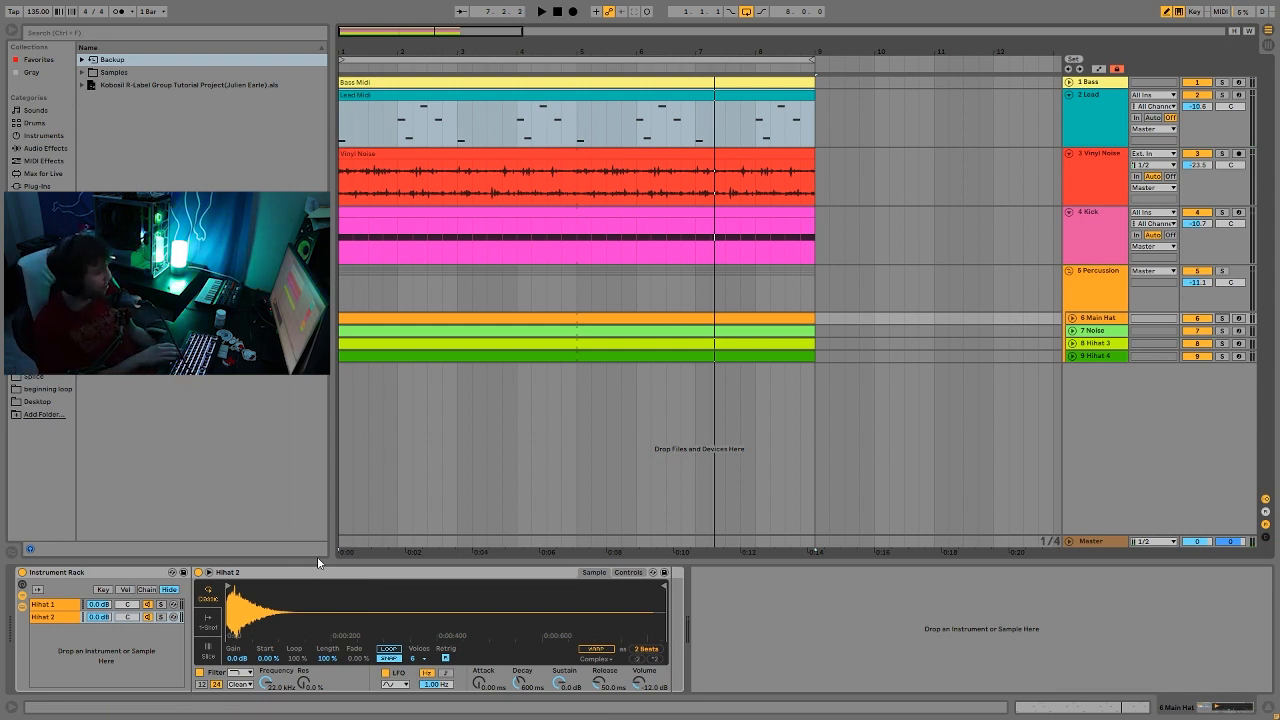
key("space")
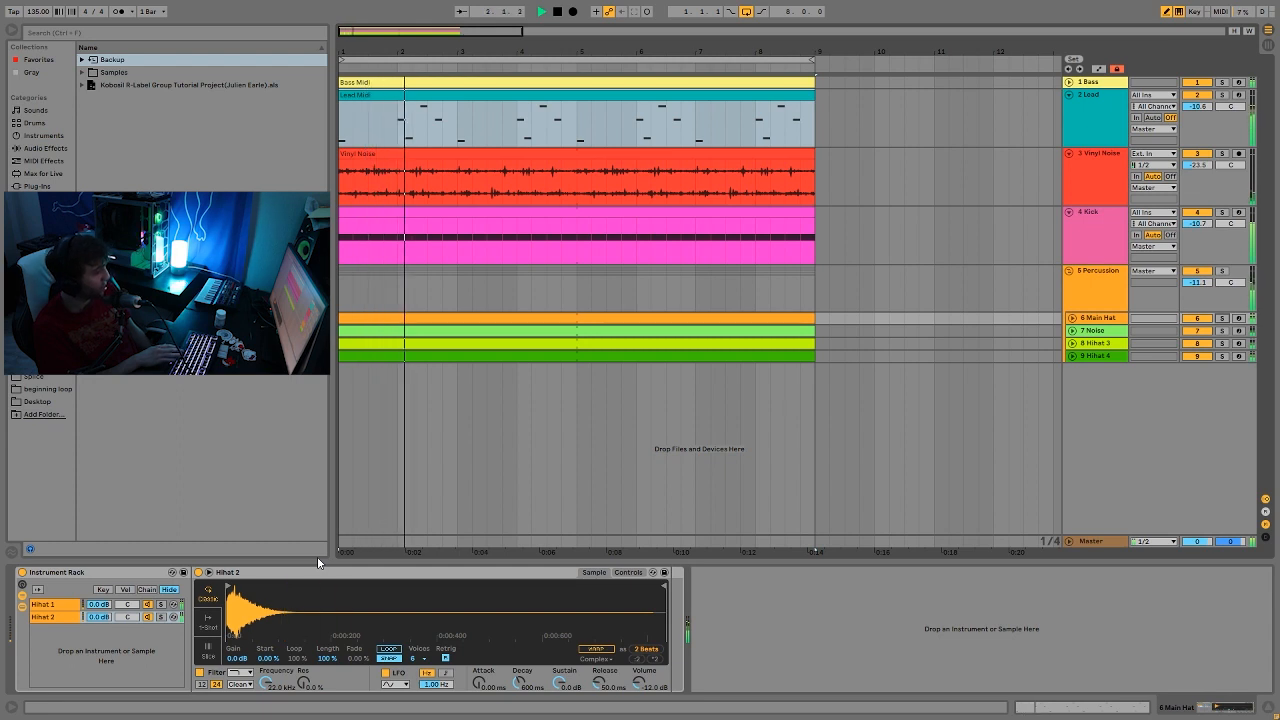
key("space")
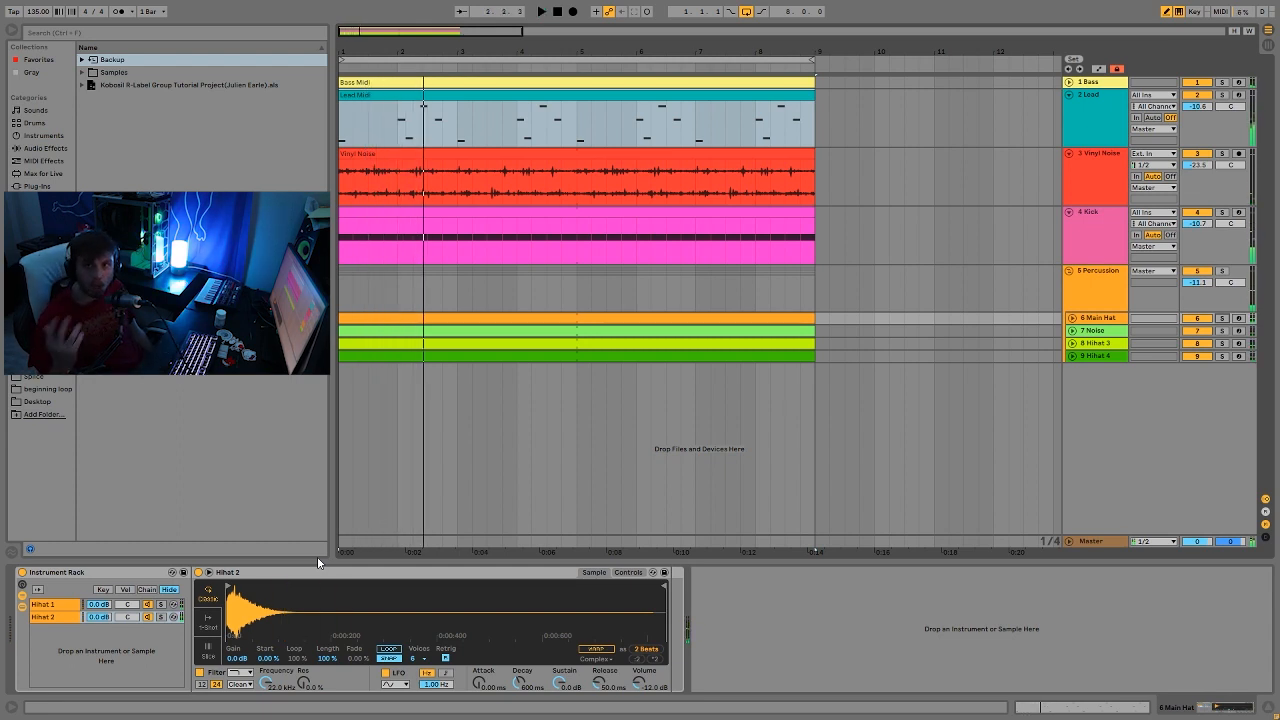
Solo the Noise track, audition it briefly, and unfold it with its Operator device displayed.
left_click(1222, 331)
key("space")
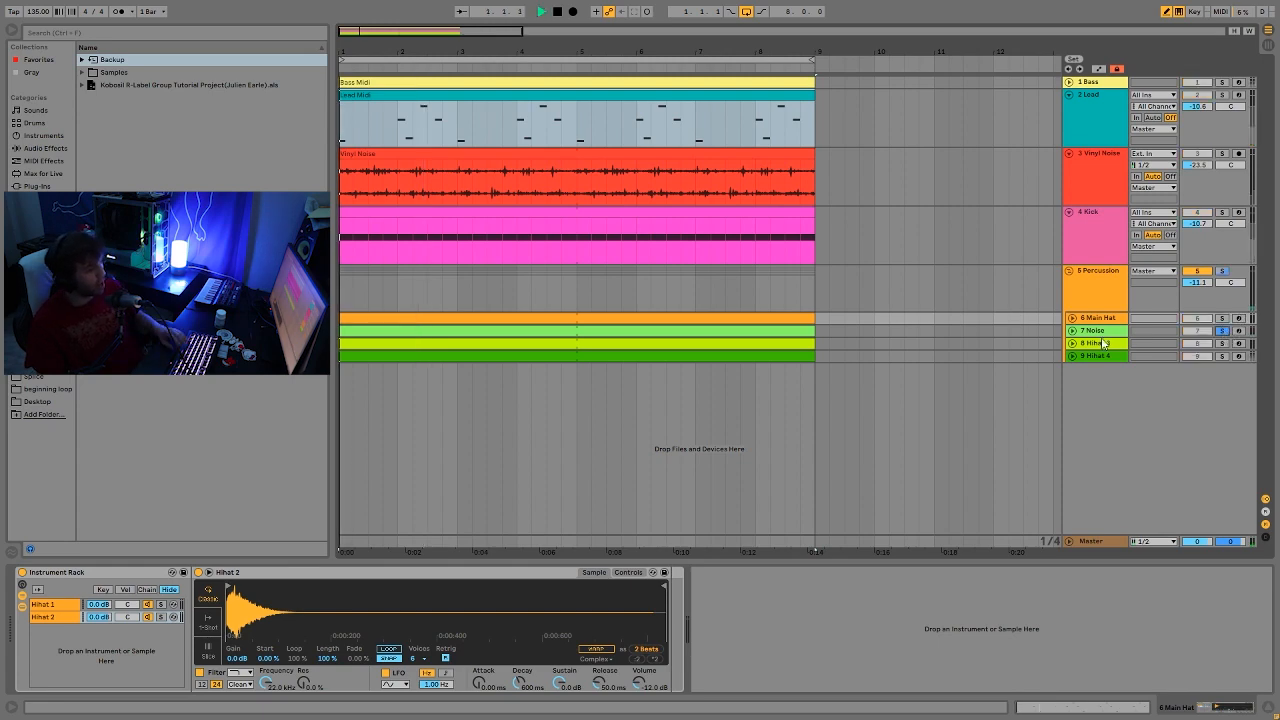
left_click(1050, 333)
left_click(1072, 330)
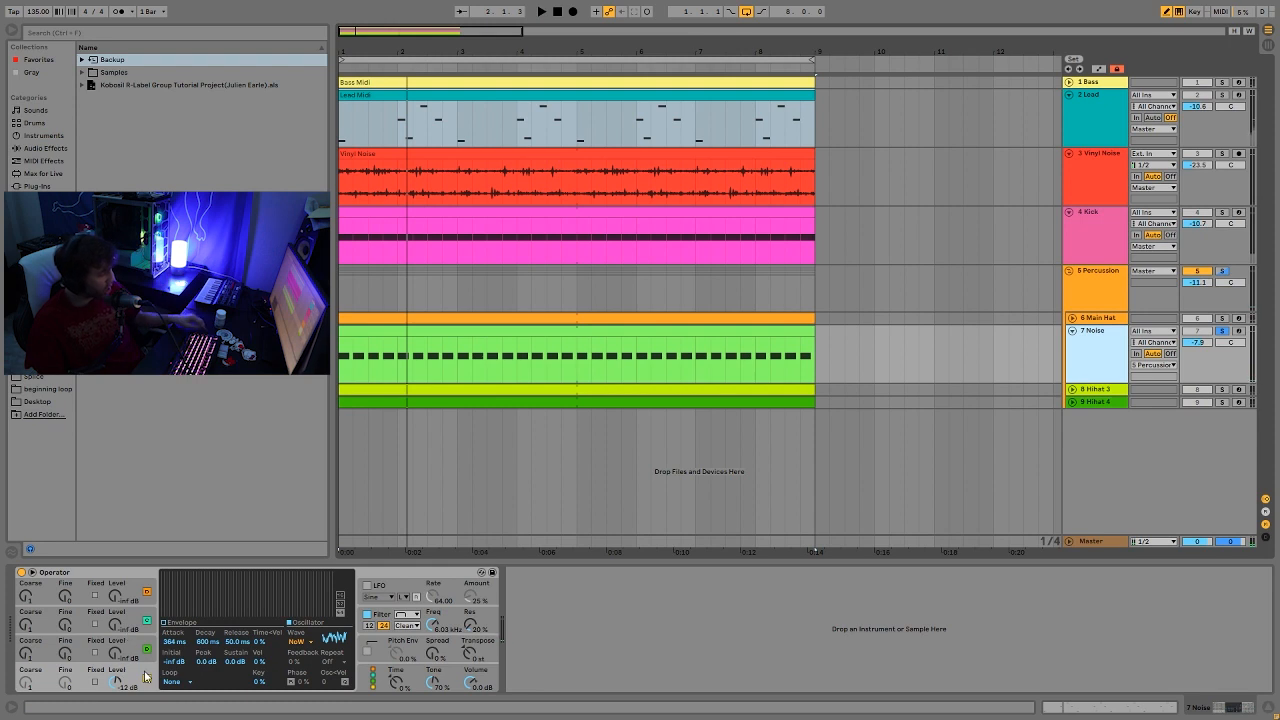
Review the Operator's oscillator waveform choices, keep Noise White, show the envelope, and audition the Noise track.
left_click(166, 623)
left_click(289, 645)
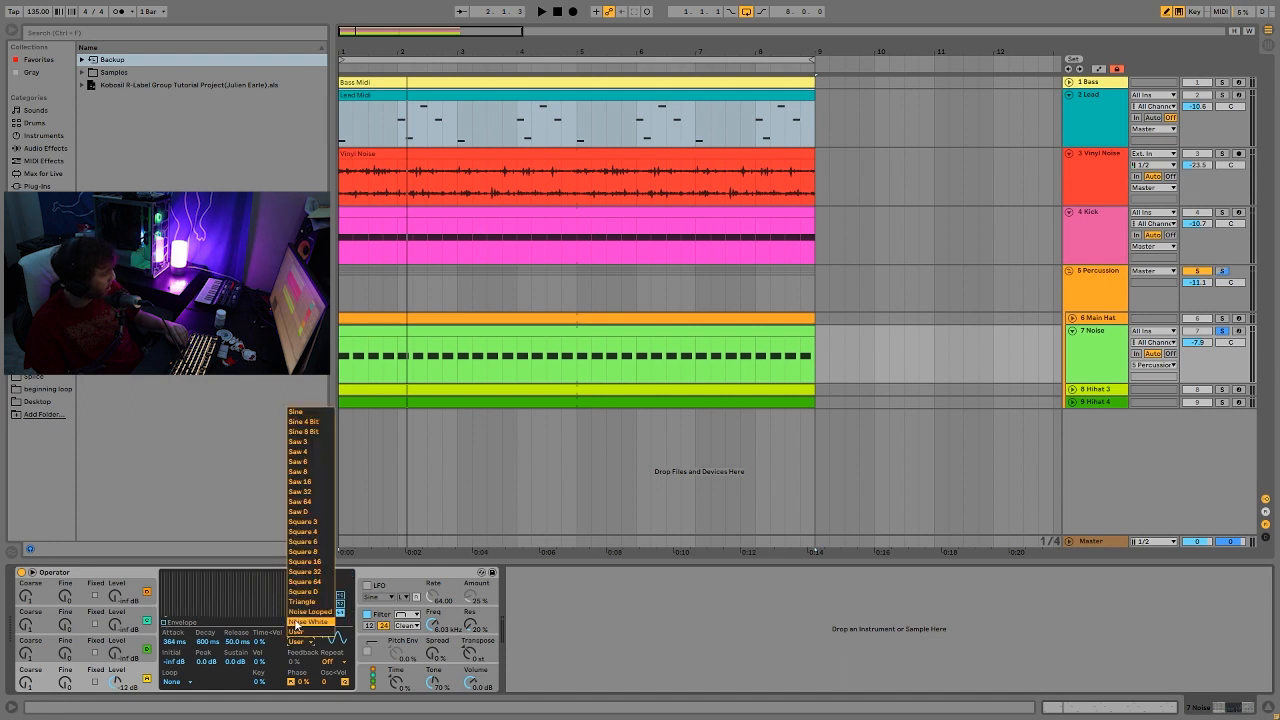
left_click(300, 631)
key("space")
key("space")
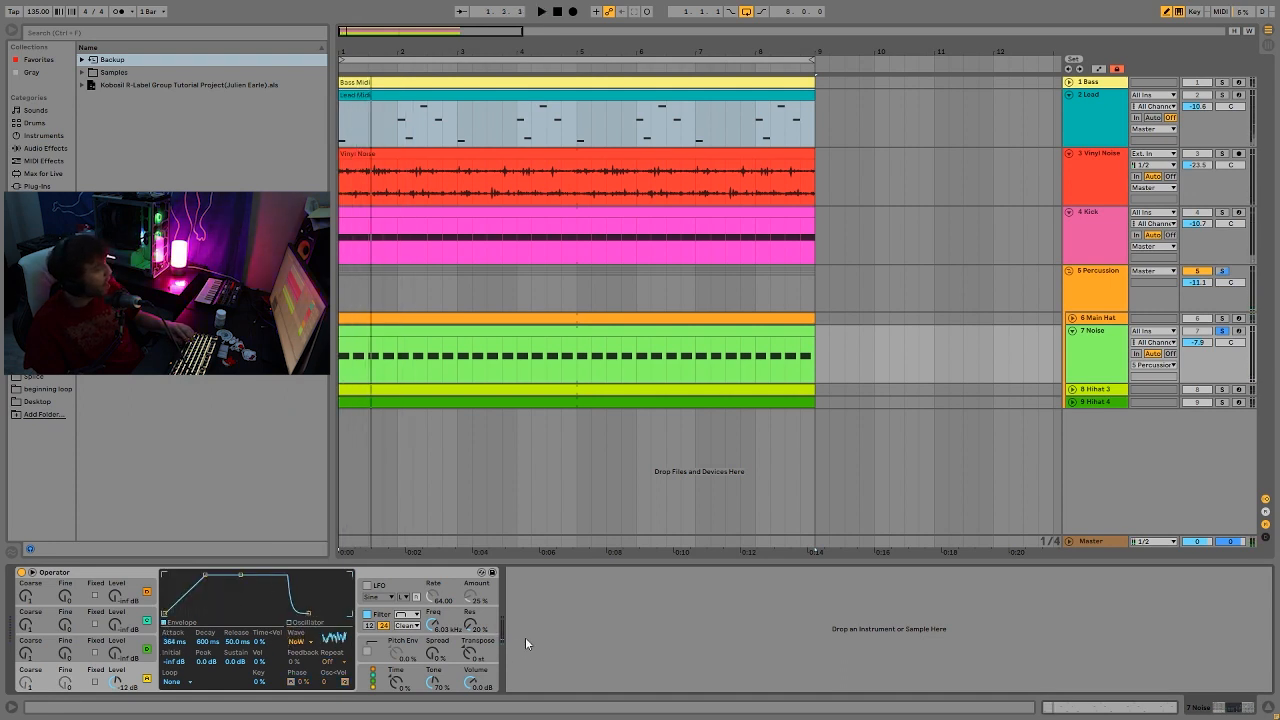
key("space")
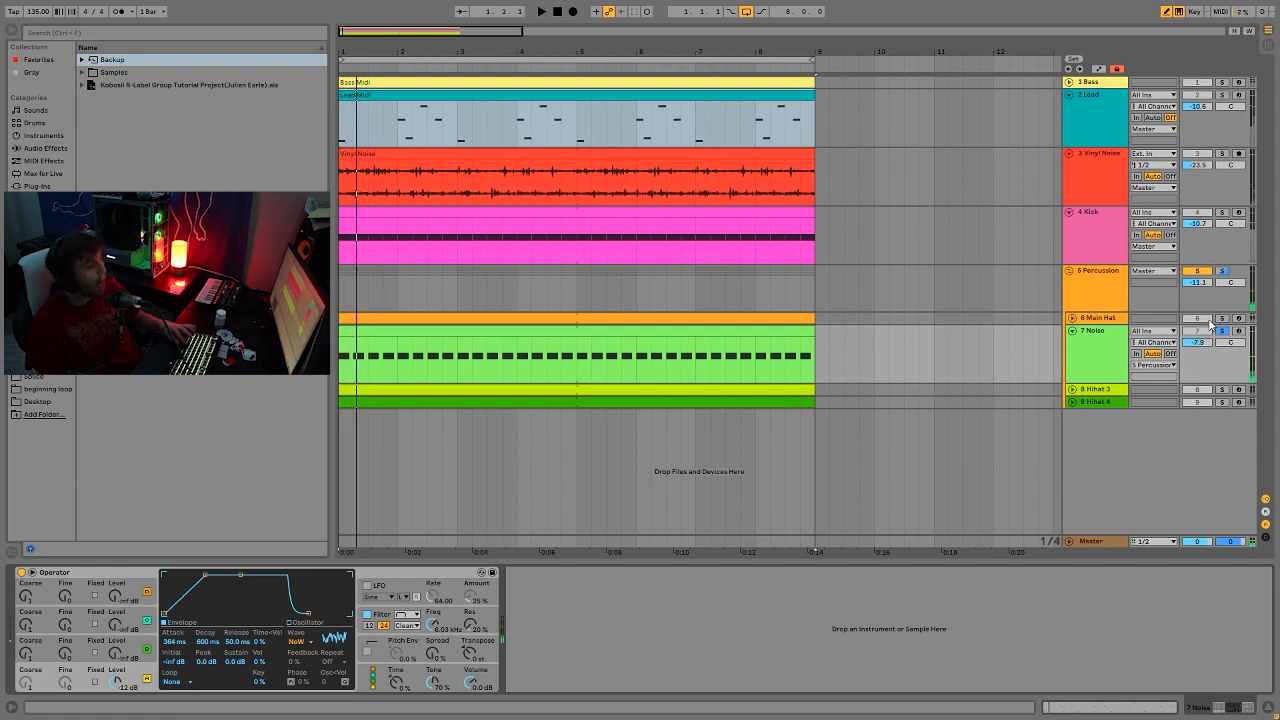
Add Hihat 3 to the solo and audition it together with the Noise track.
left_click(1221, 389)
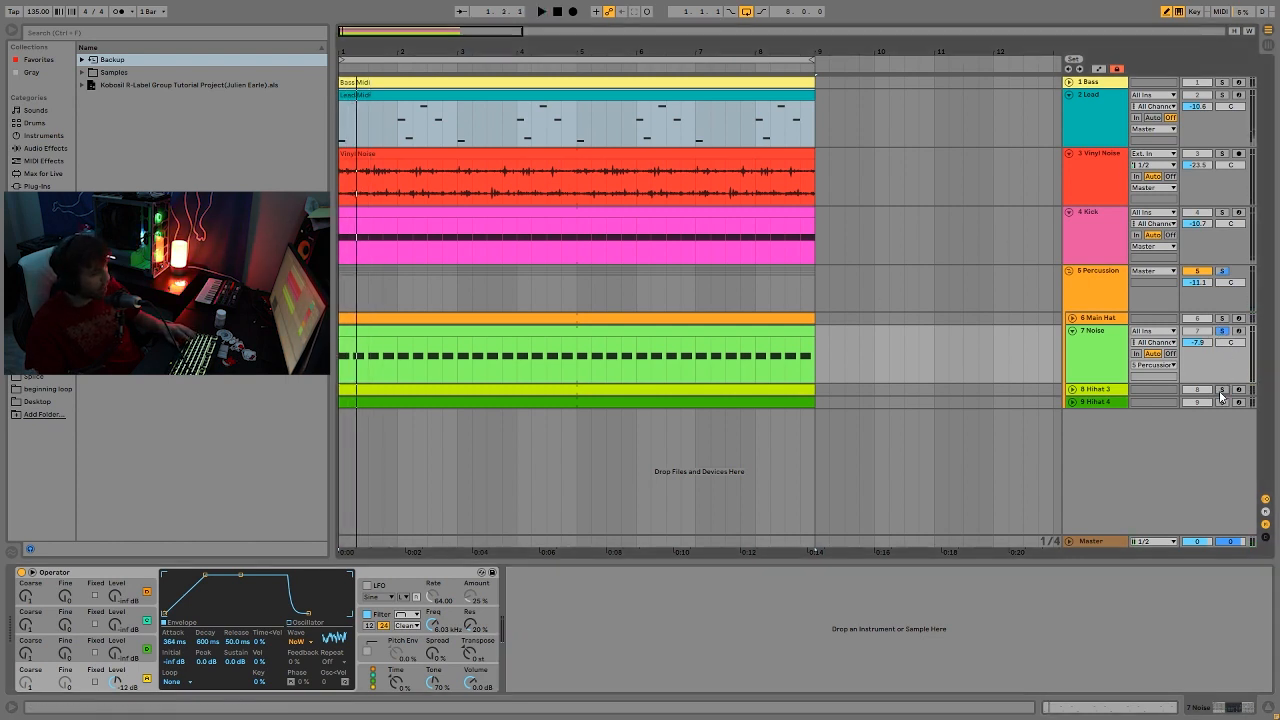
key("space")
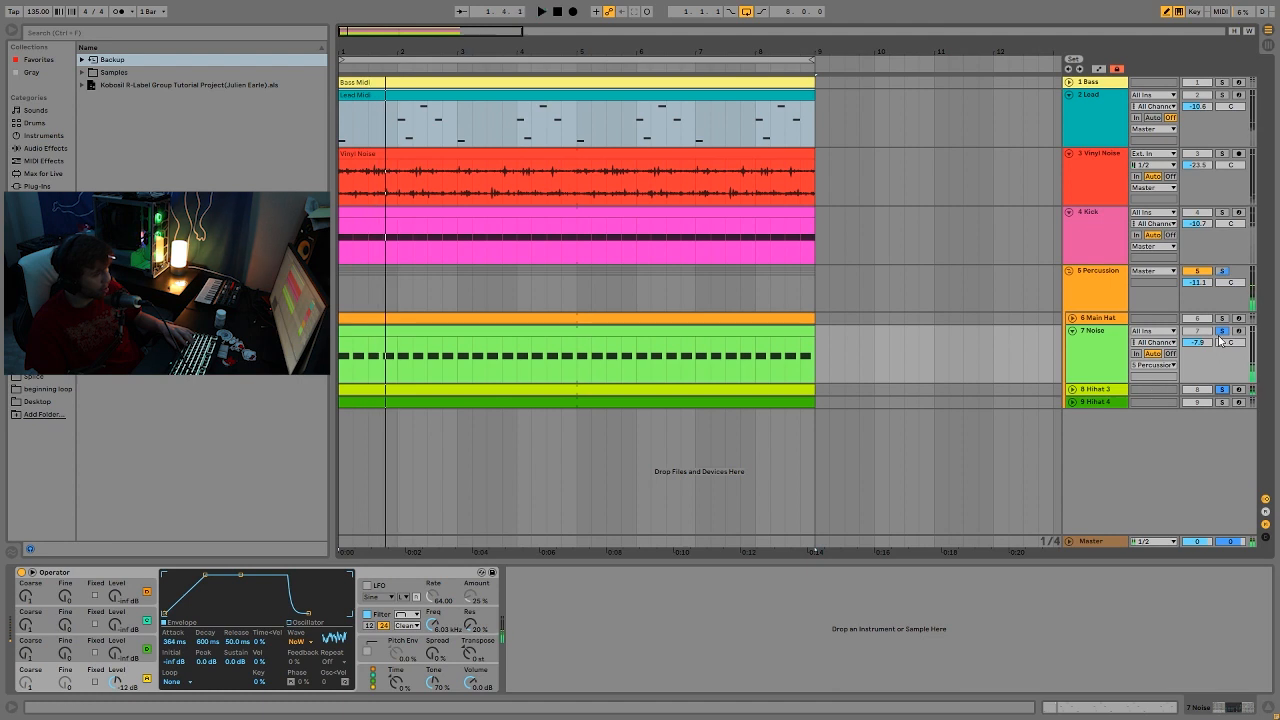
key("space")
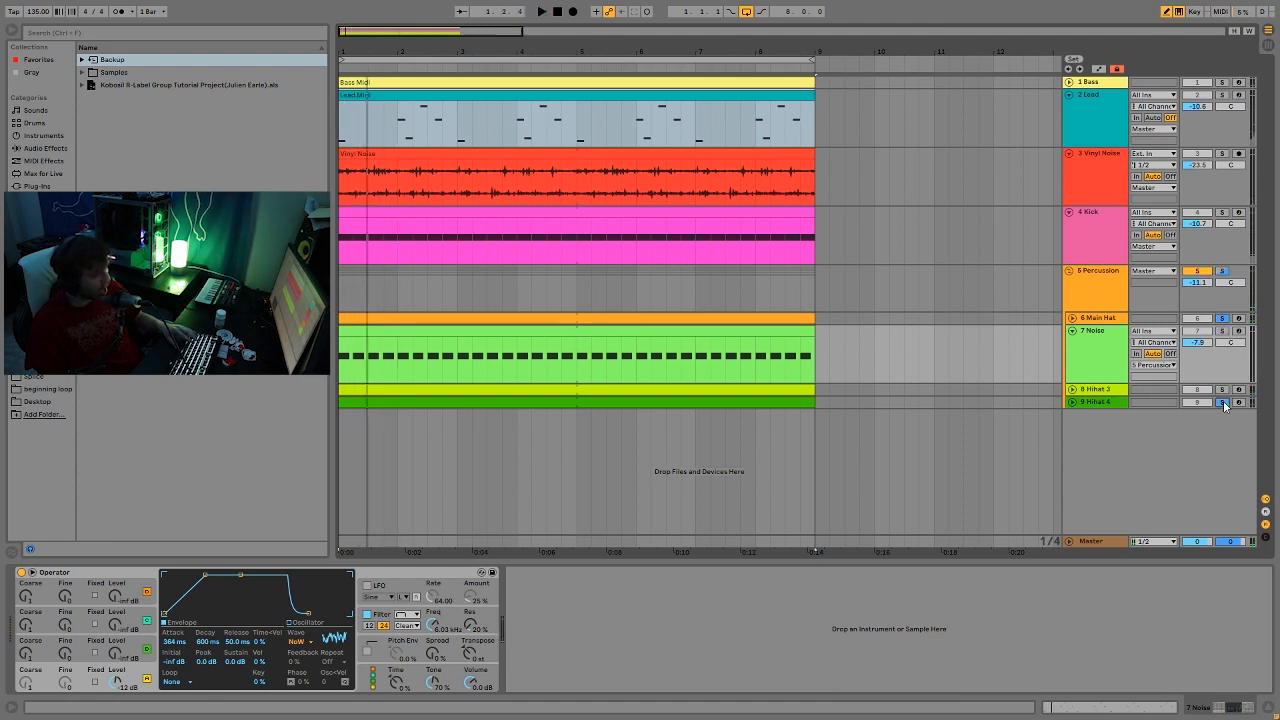
Play Main Hat and Hihat 4 in solo, adding Hihat 3 and Noise during playback, and stop.
key("space")
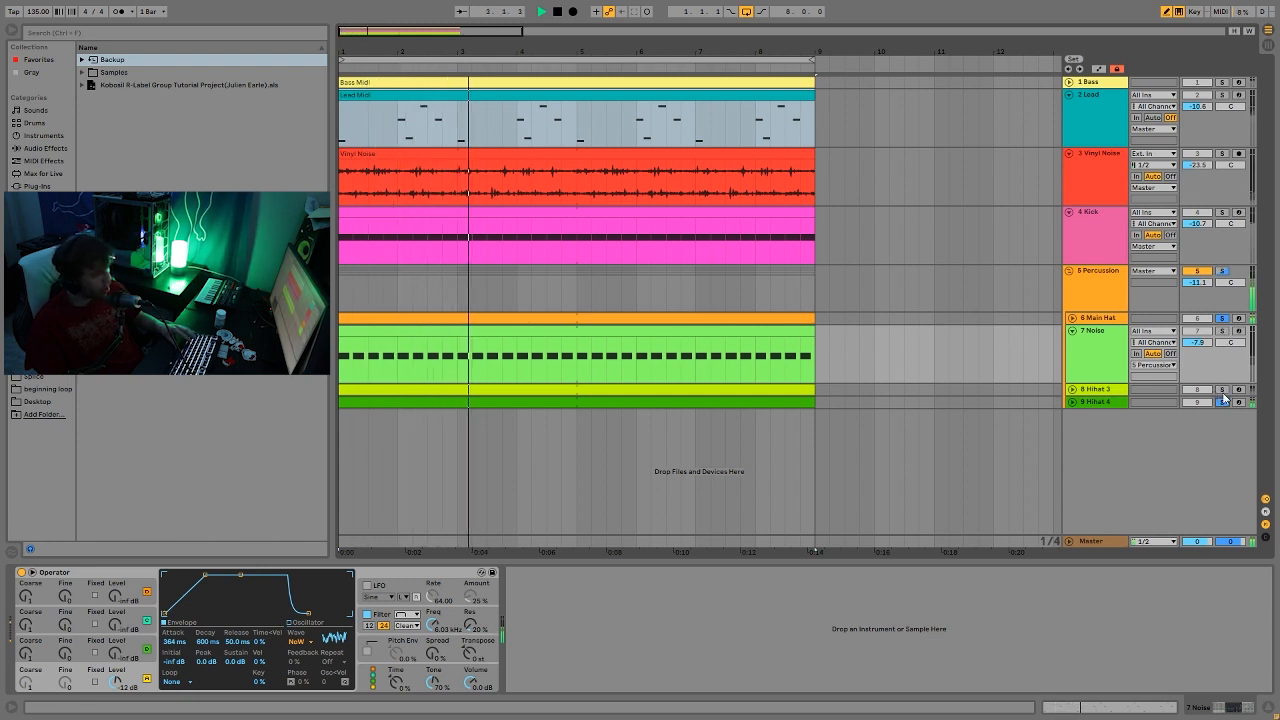
left_click(1221, 389)
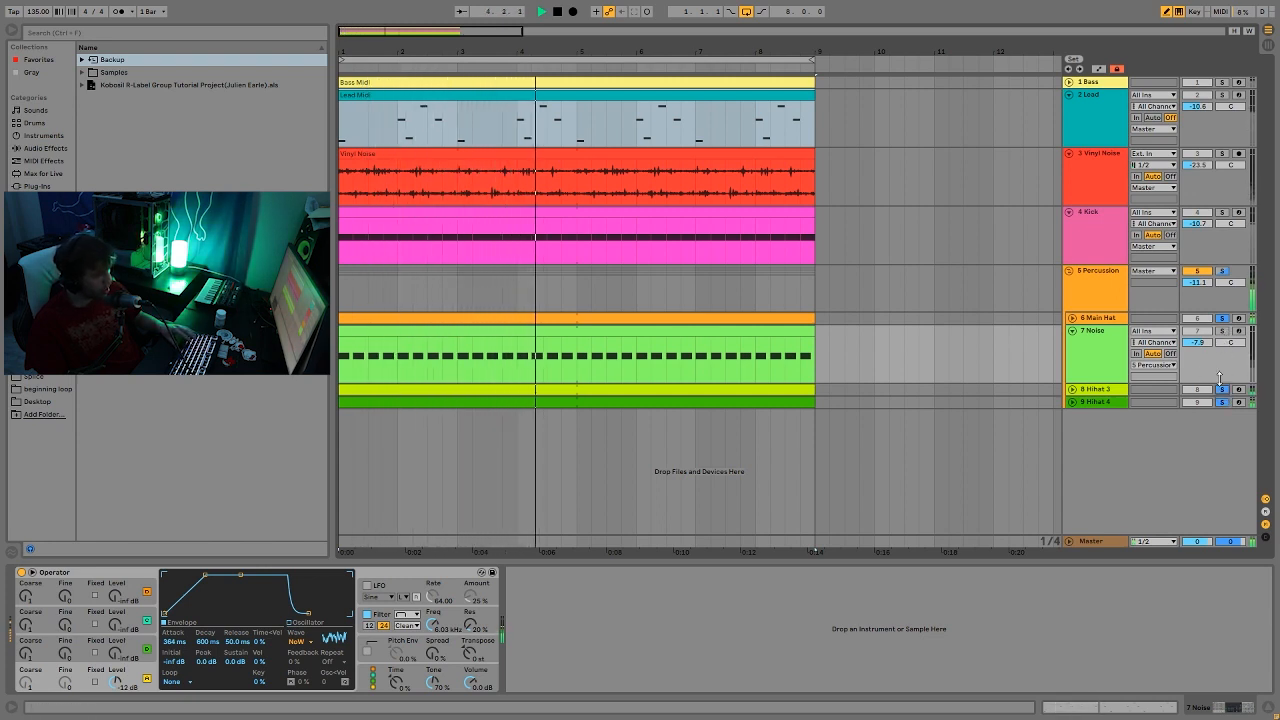
left_click(1222, 331)
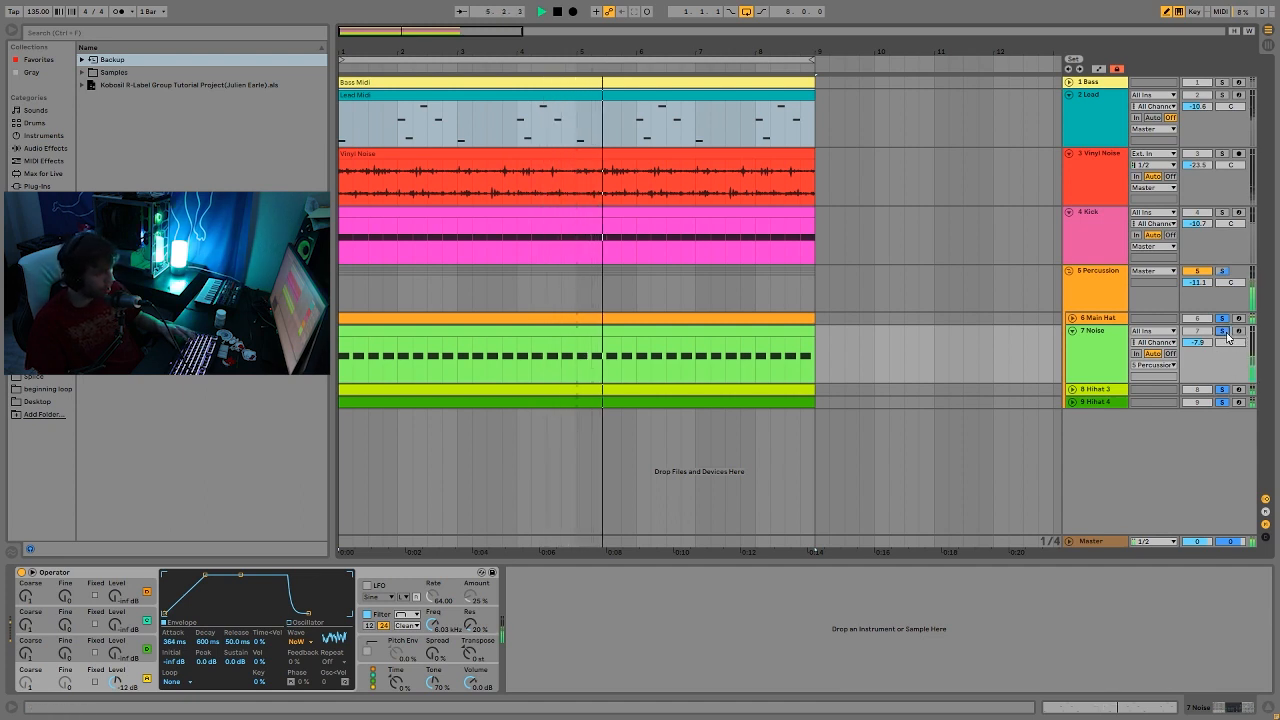
left_click(1103, 352)
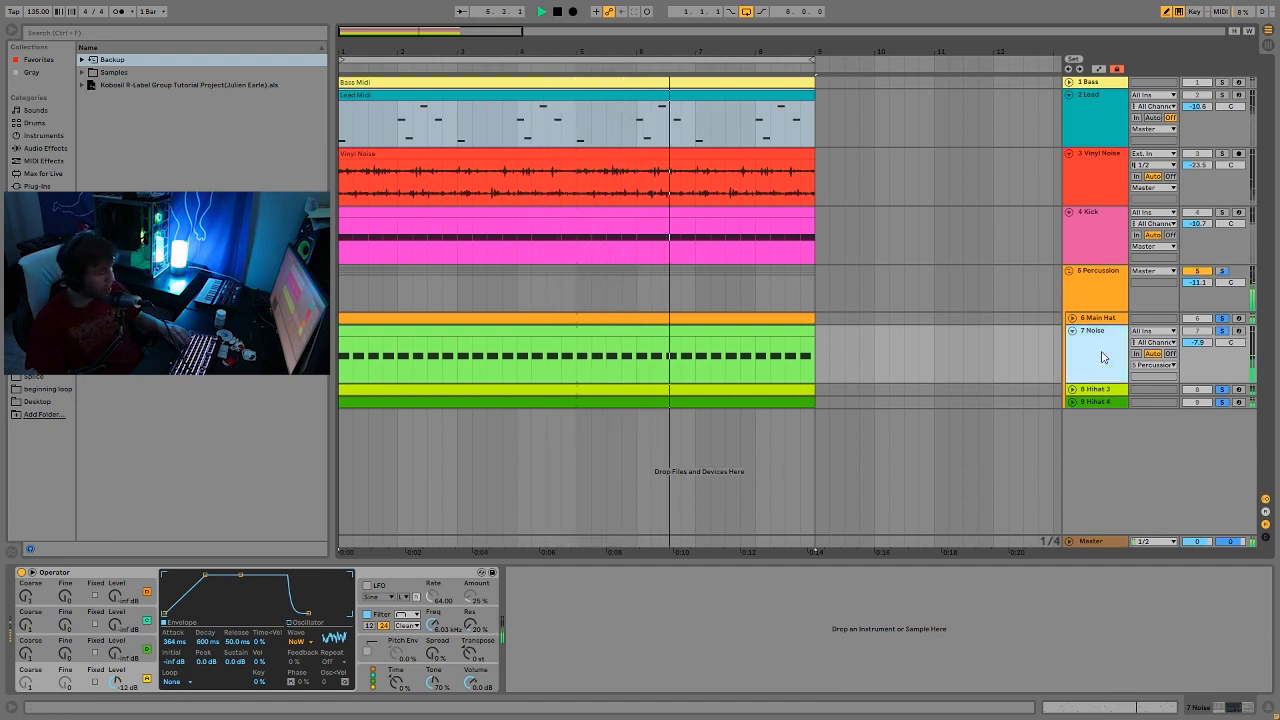
key("space")
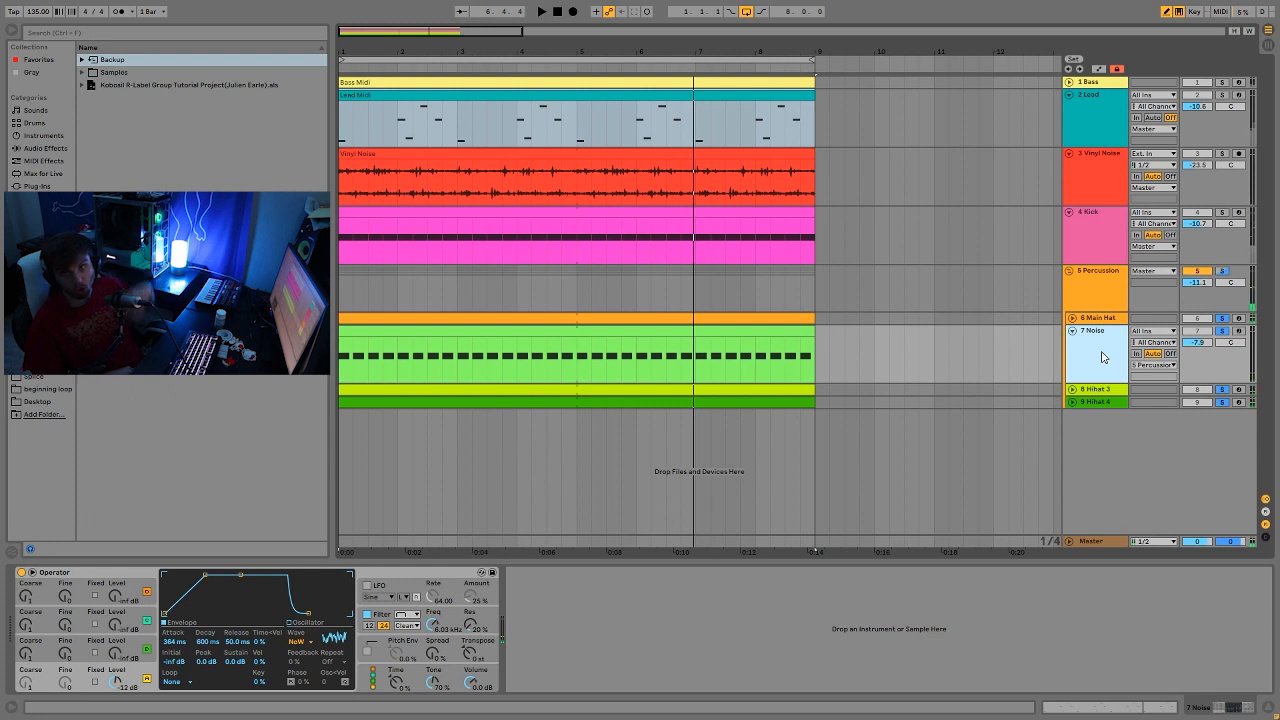
Replay the four soloed percussion tracks together, restarting playback once before stopping.
key("space")
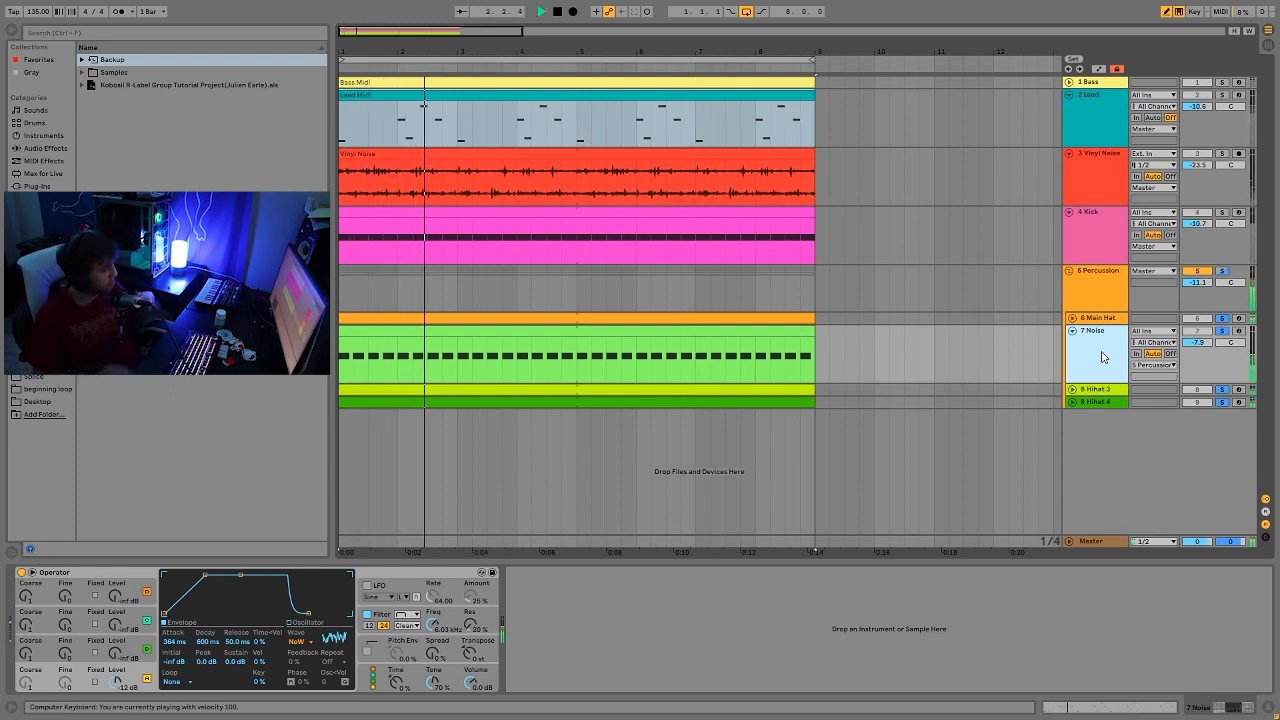
key("space")
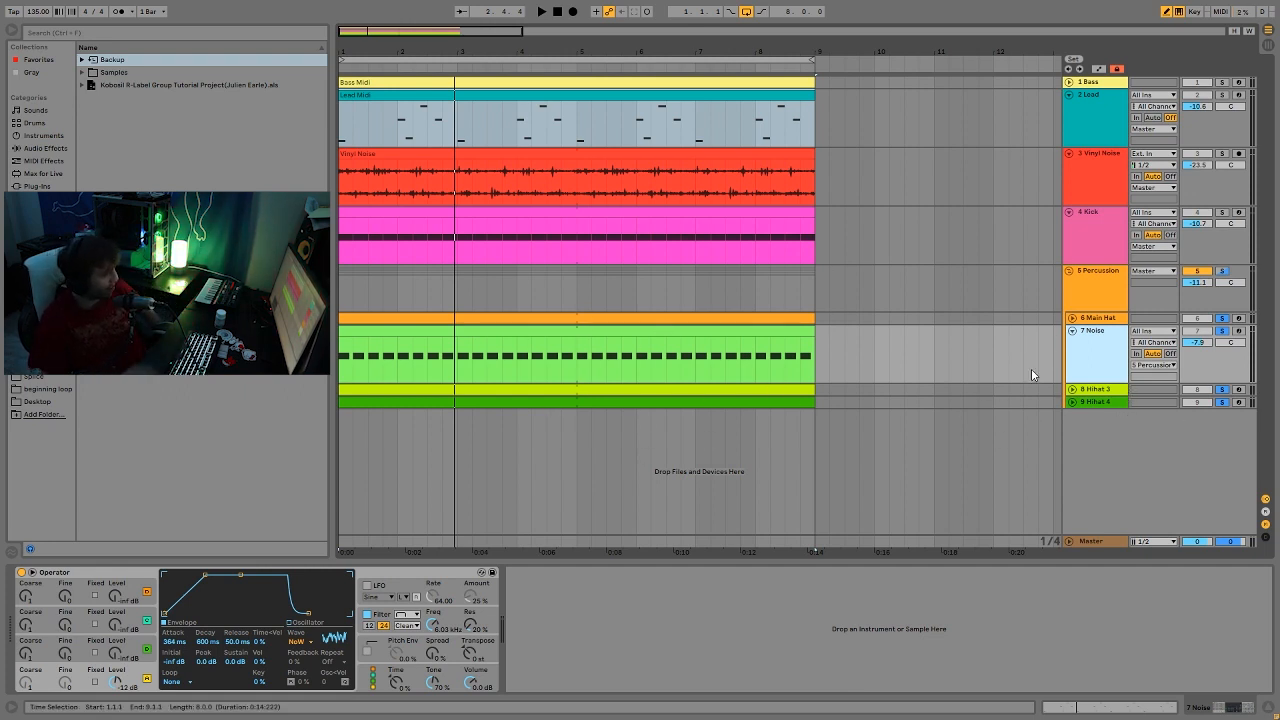
key("space")
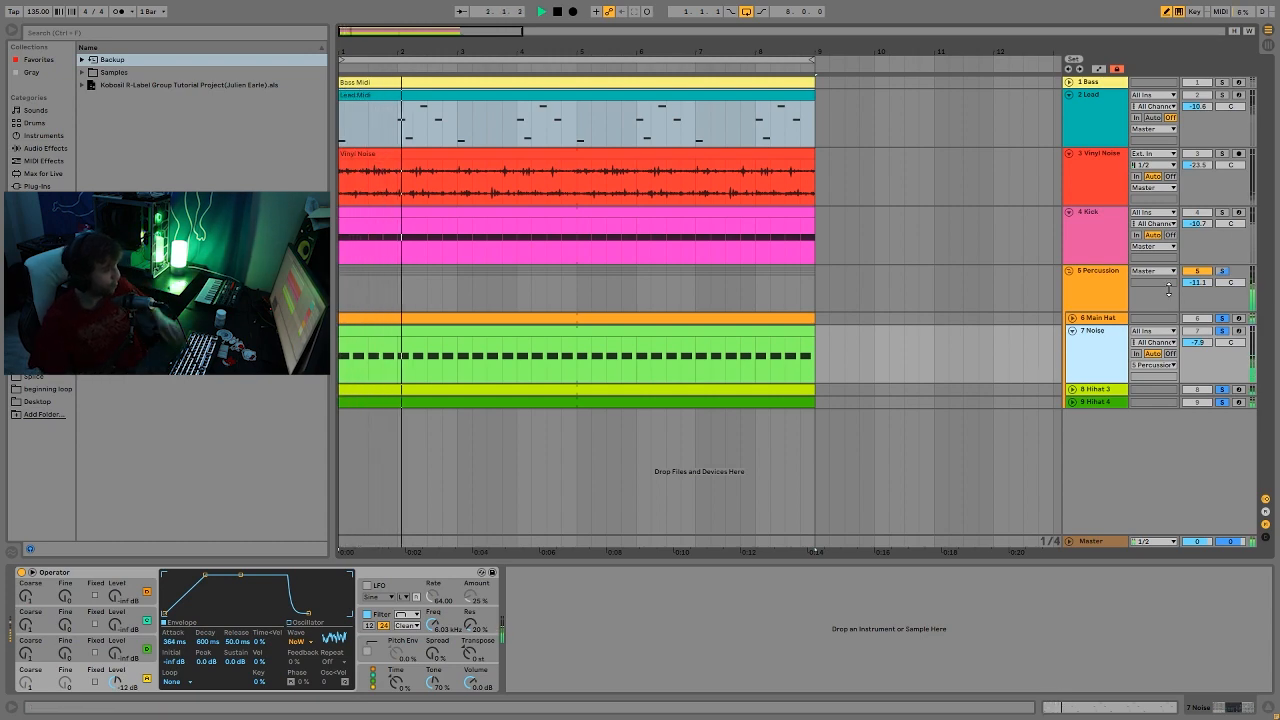
key("space")
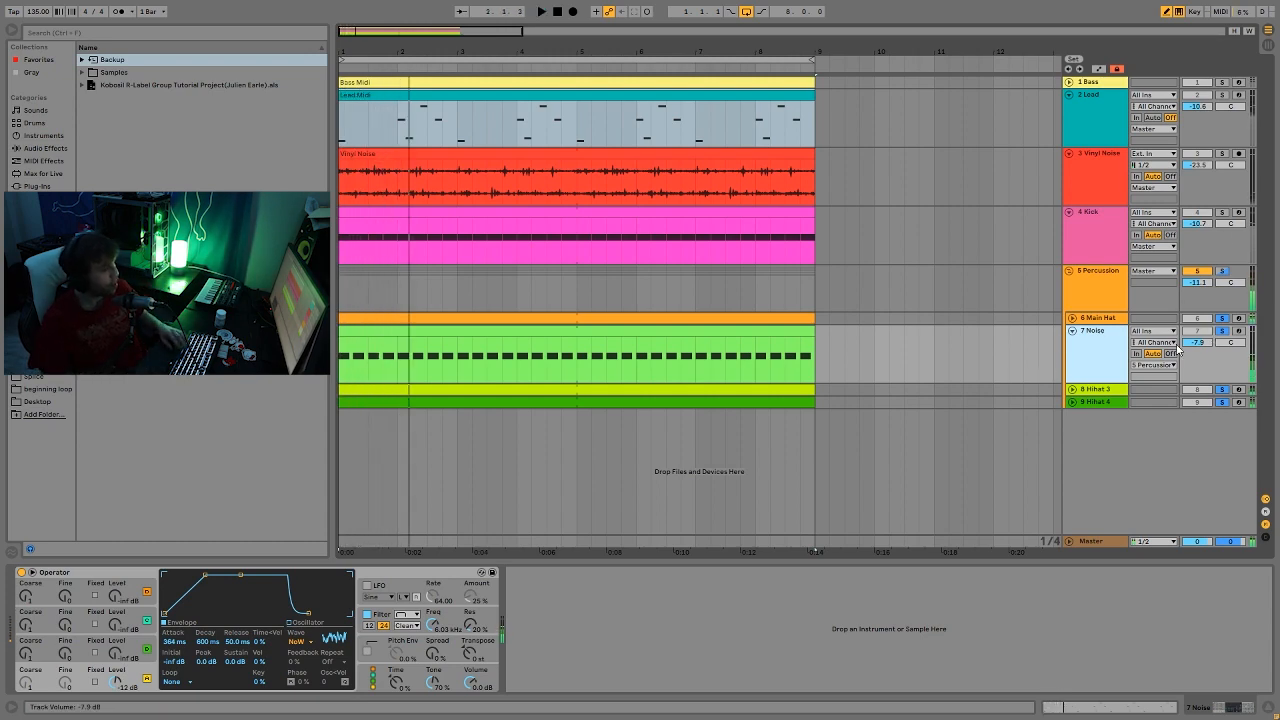
Solo Hihat 3, display its device, audition it alone and alongside Main Hat, and unfold its track.
left_click(1220, 389)
left_click(1095, 391)
key("space")
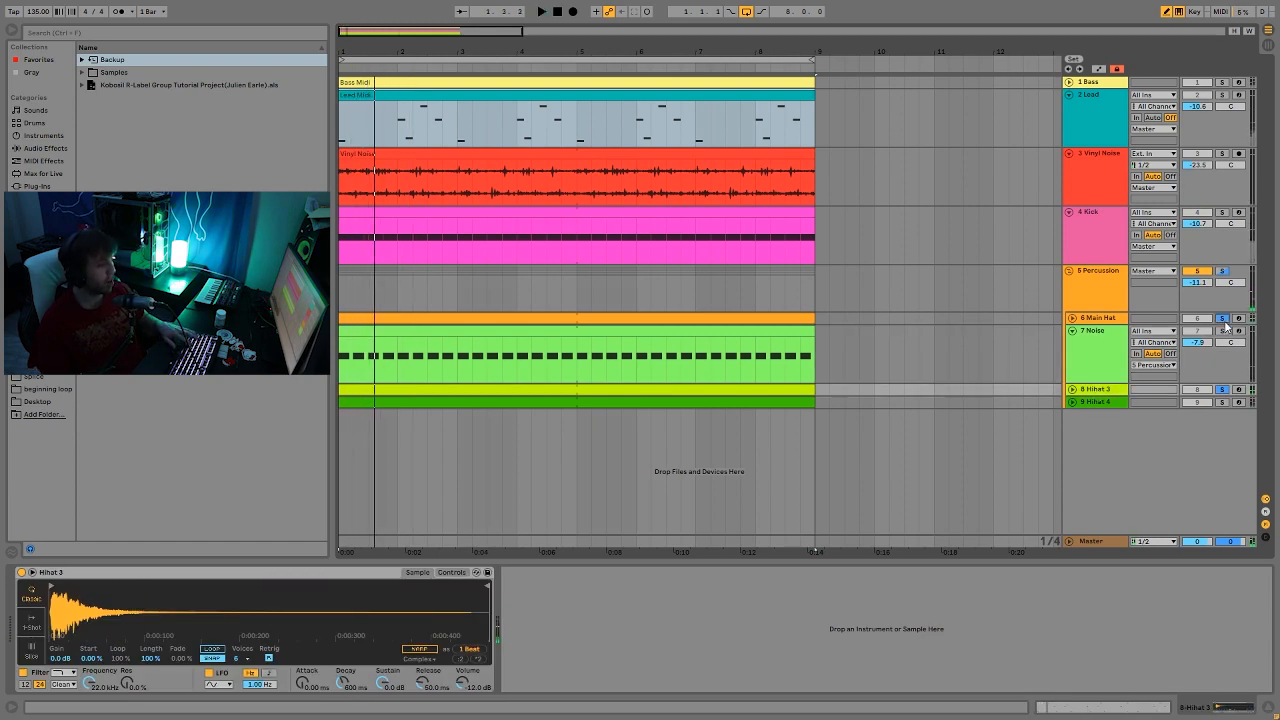
key("space")
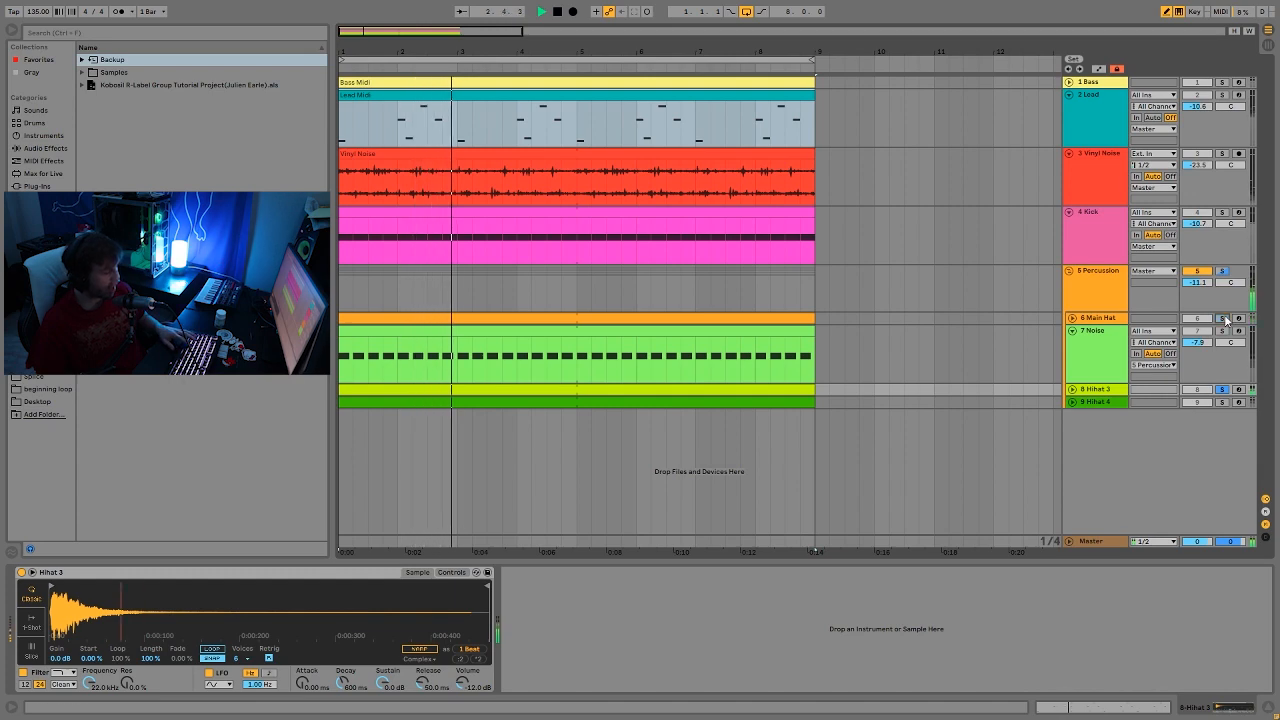
left_click(1071, 390)
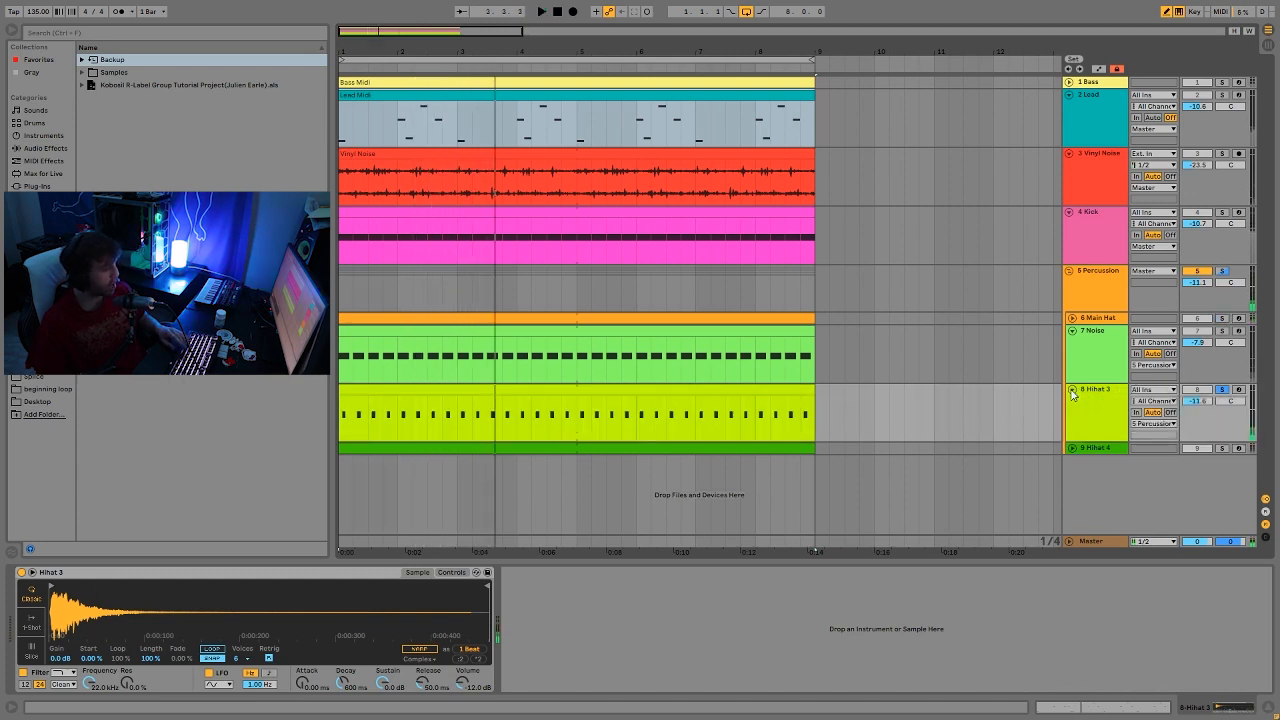
key("space")
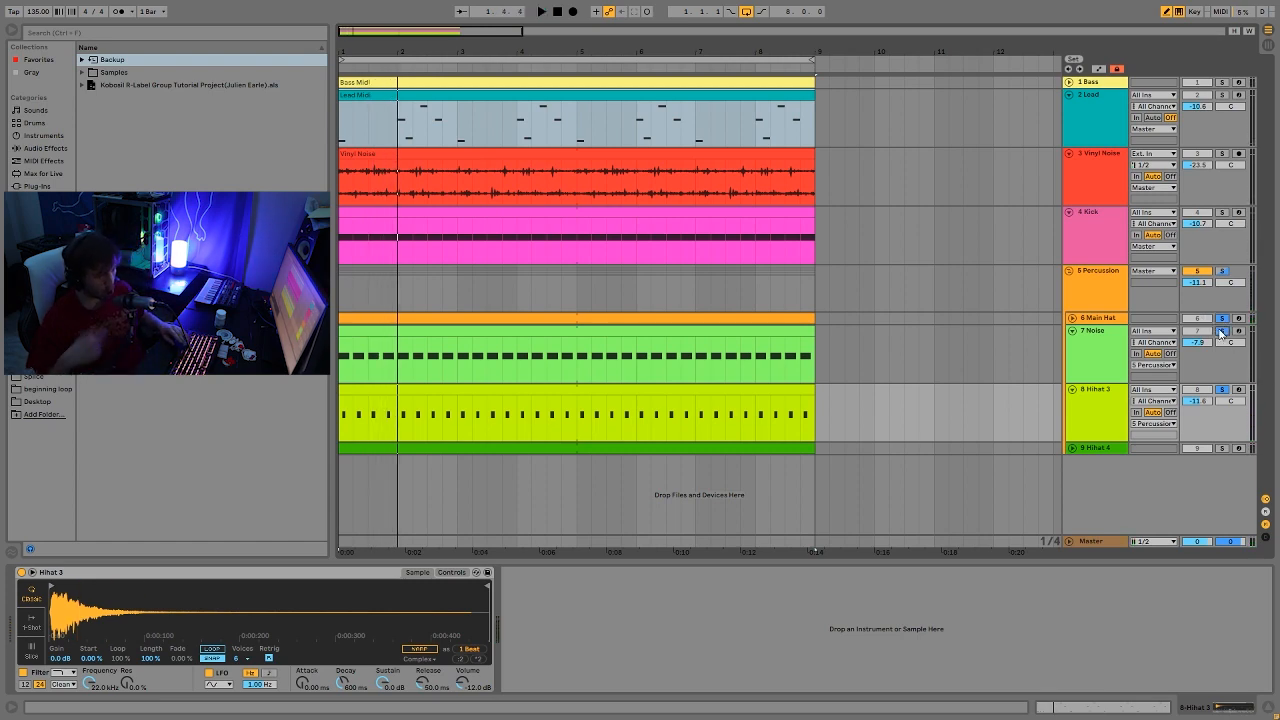
Play the full loop with all solos cleared, fold the Noise track, and select Hihat 3.
key("space")
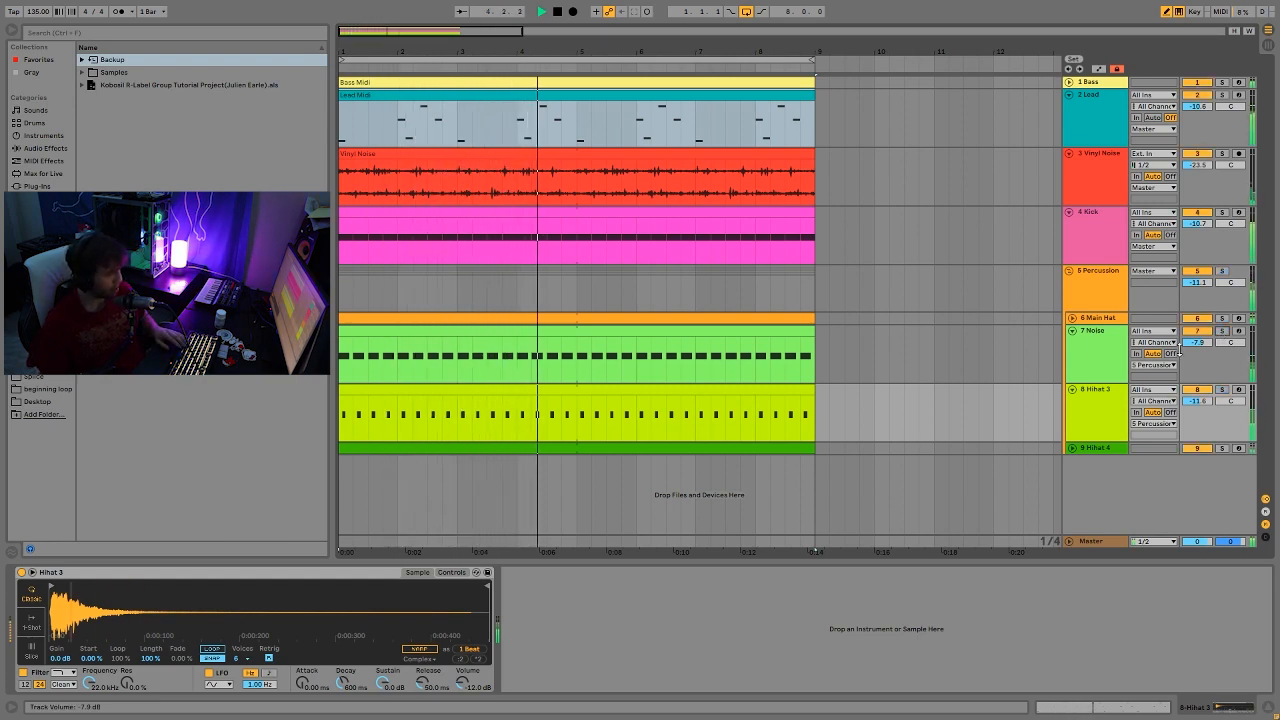
left_click(1072, 331)
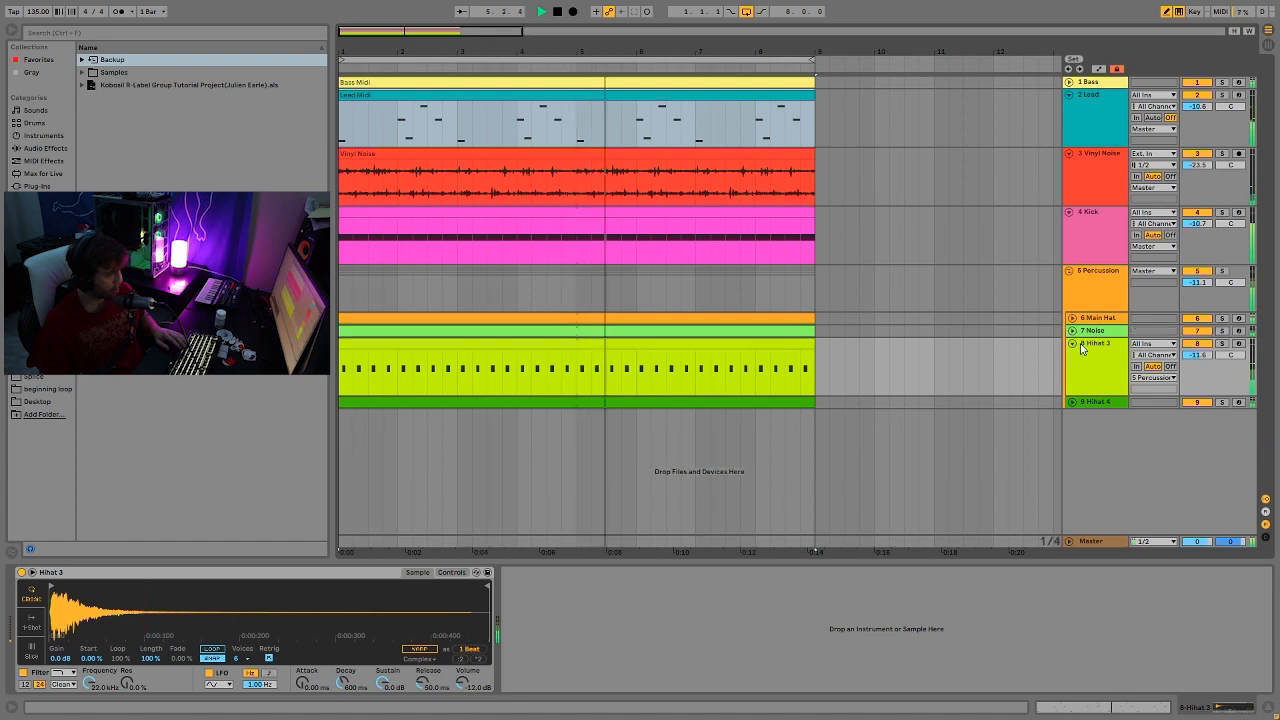
left_click(1087, 350)
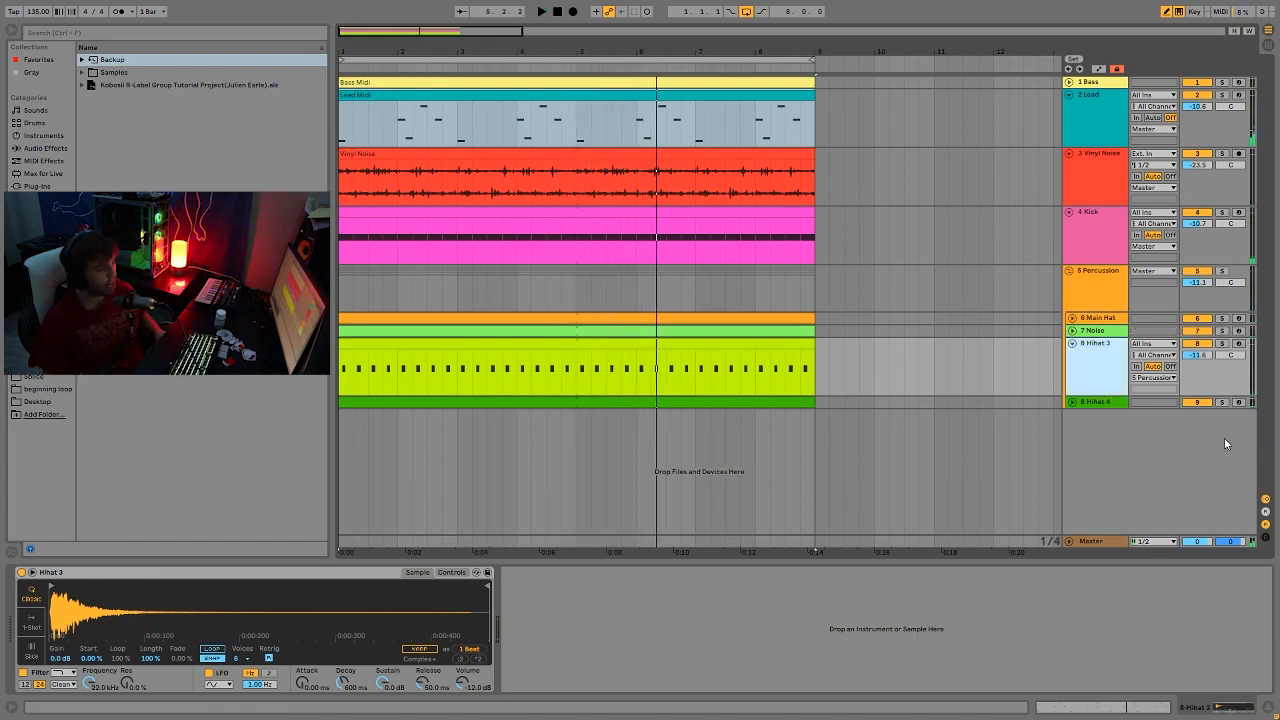
Solo Hihat 4, display its device and audition it, folding the Hihat 3 track during playback.
left_click(1223, 403)
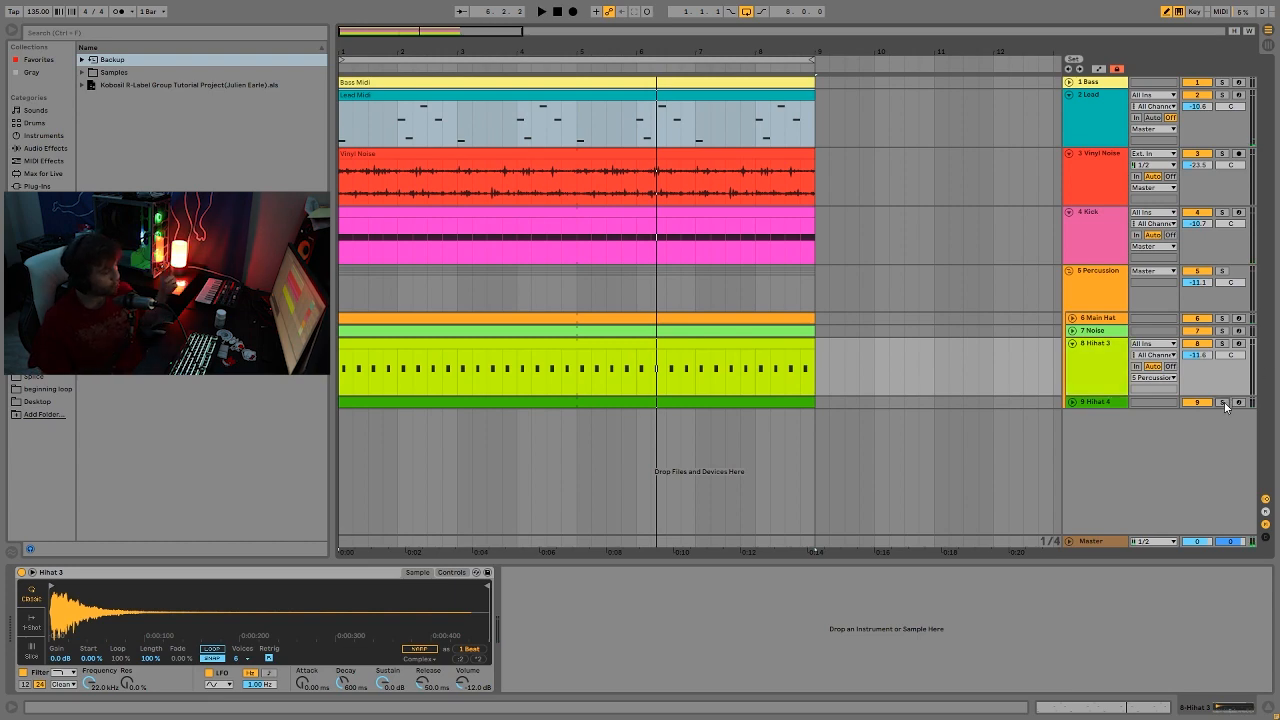
left_click(1223, 403)
left_click(1100, 402)
key("space")
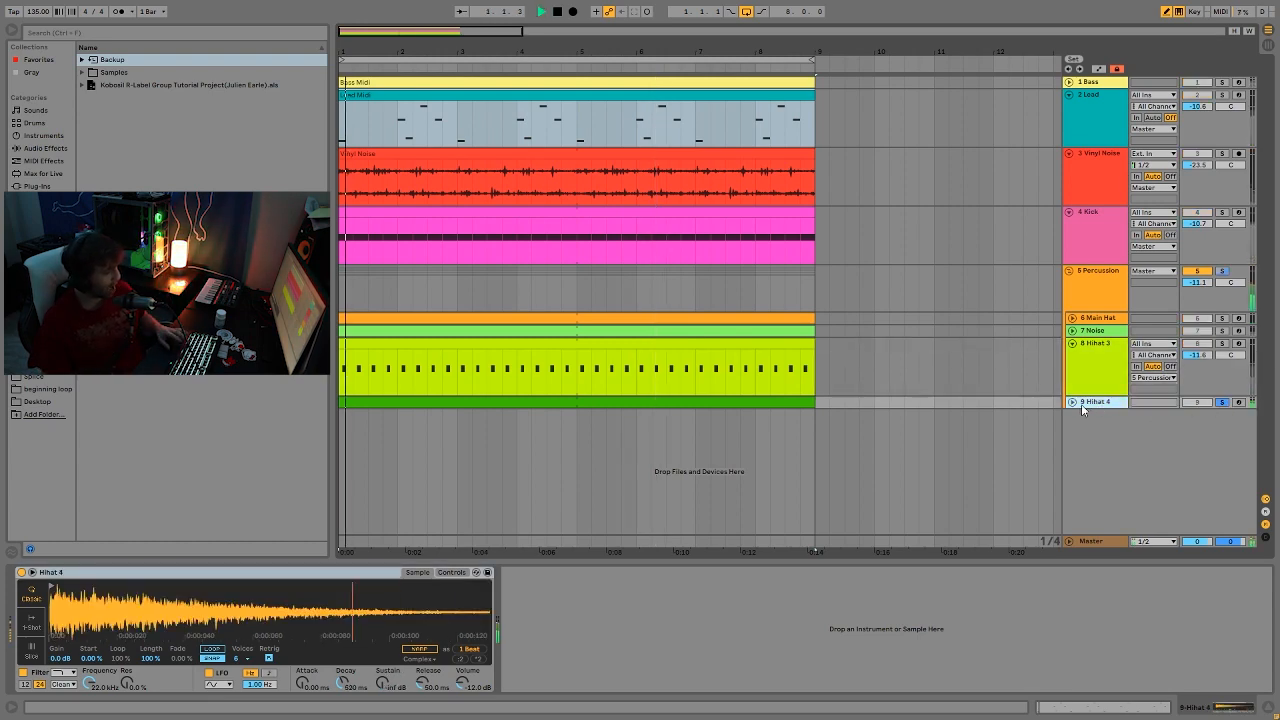
left_click(1072, 343)
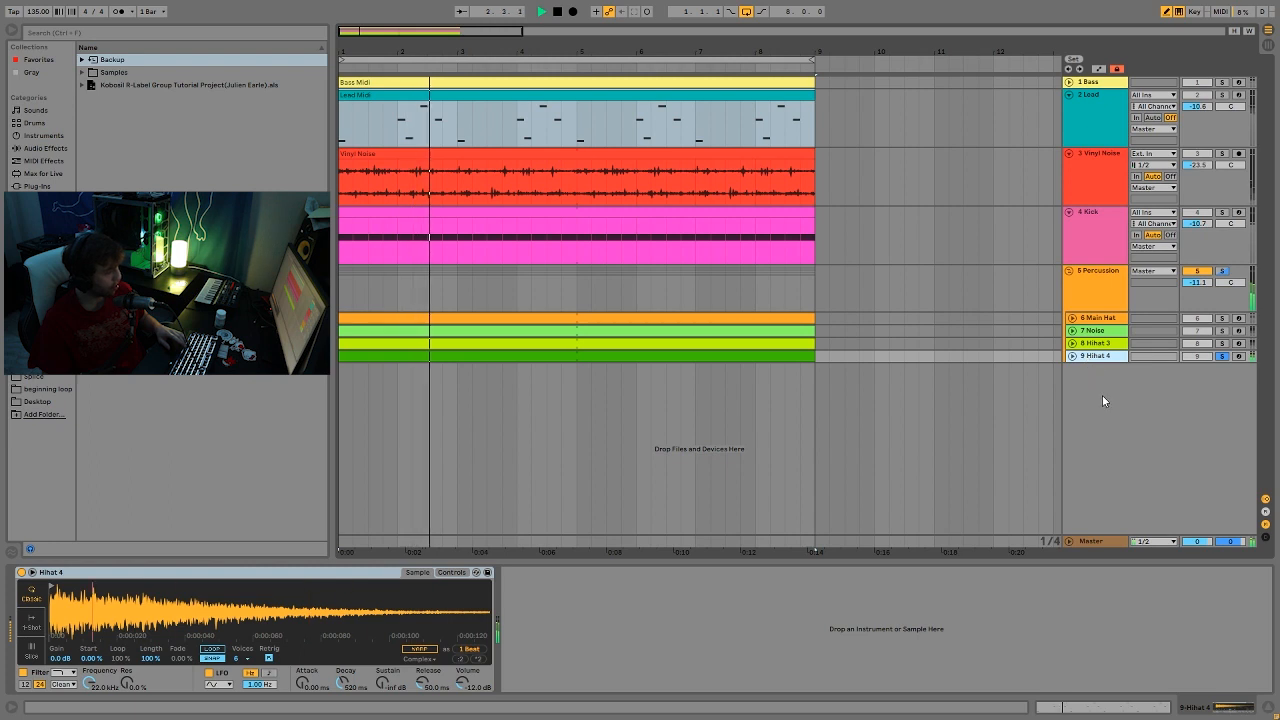
key("space")
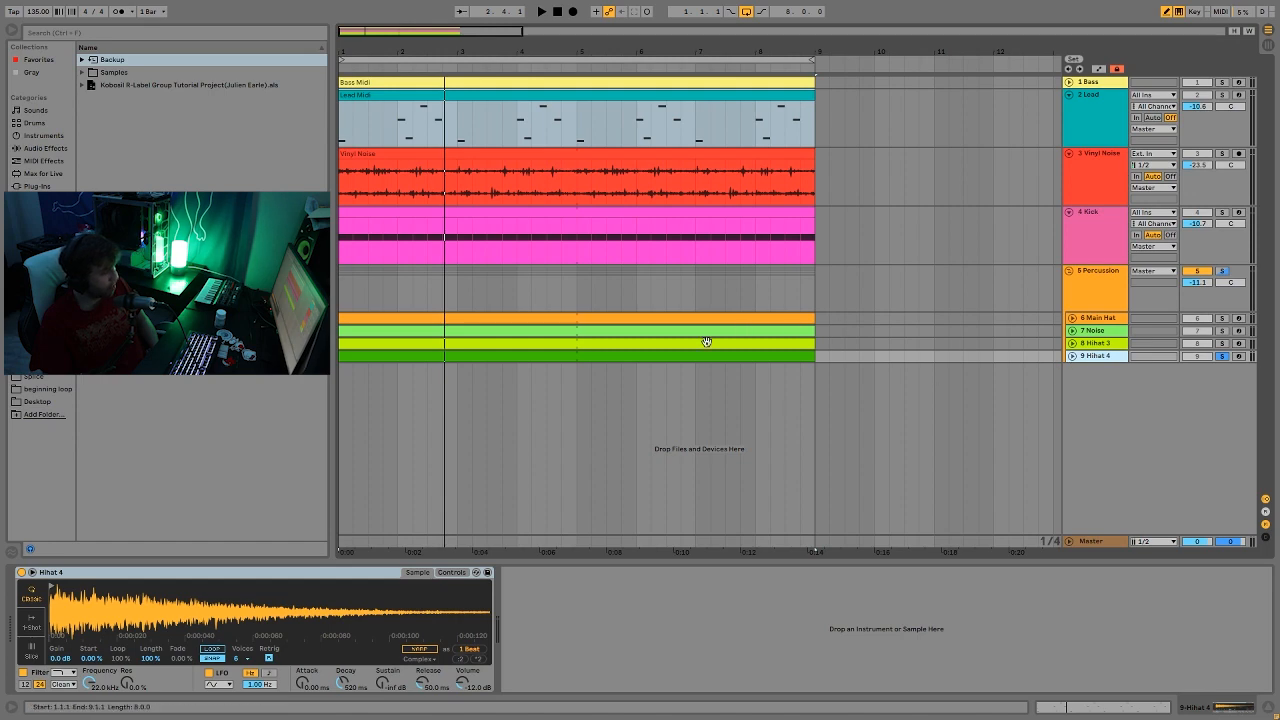
Display the Percussion group's Reverb and Drum Buss, and solo the whole group.
key("space")
left_click(1111, 277)
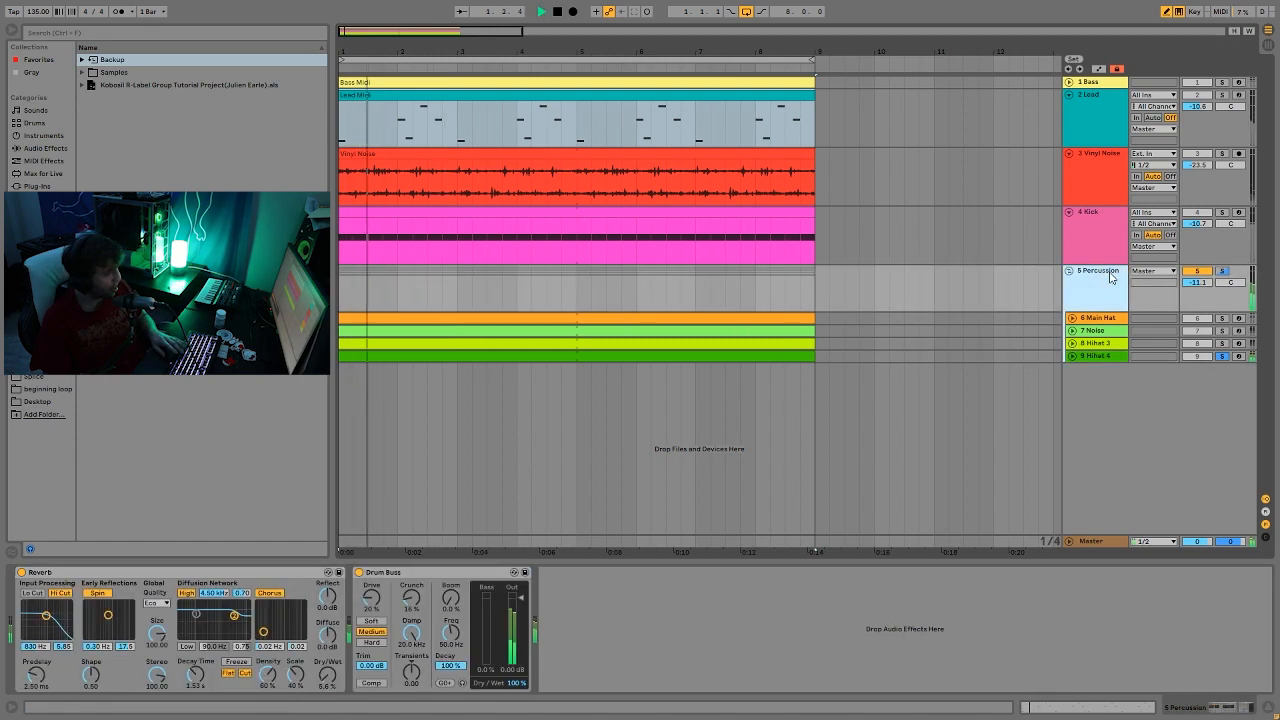
left_click(1222, 272)
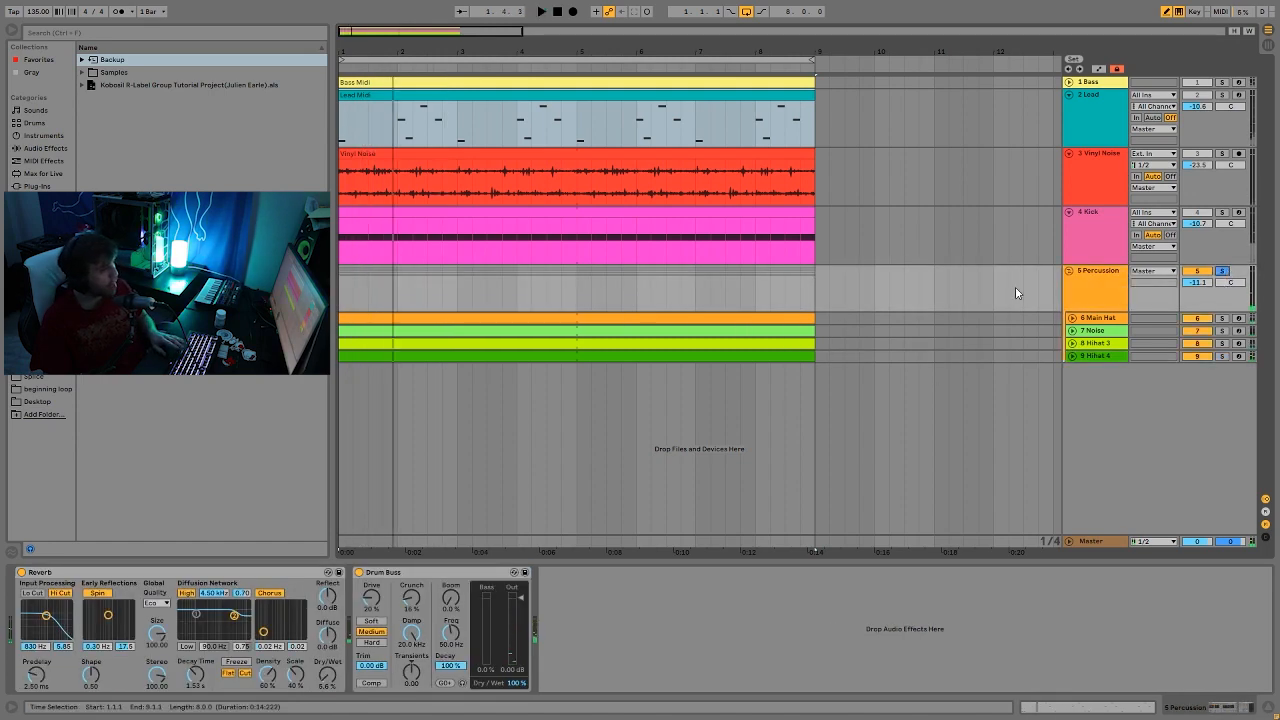
Play the soloed Percussion group from bar 1, clear its solo to hear the full loop, and stop.
left_click(341, 303)
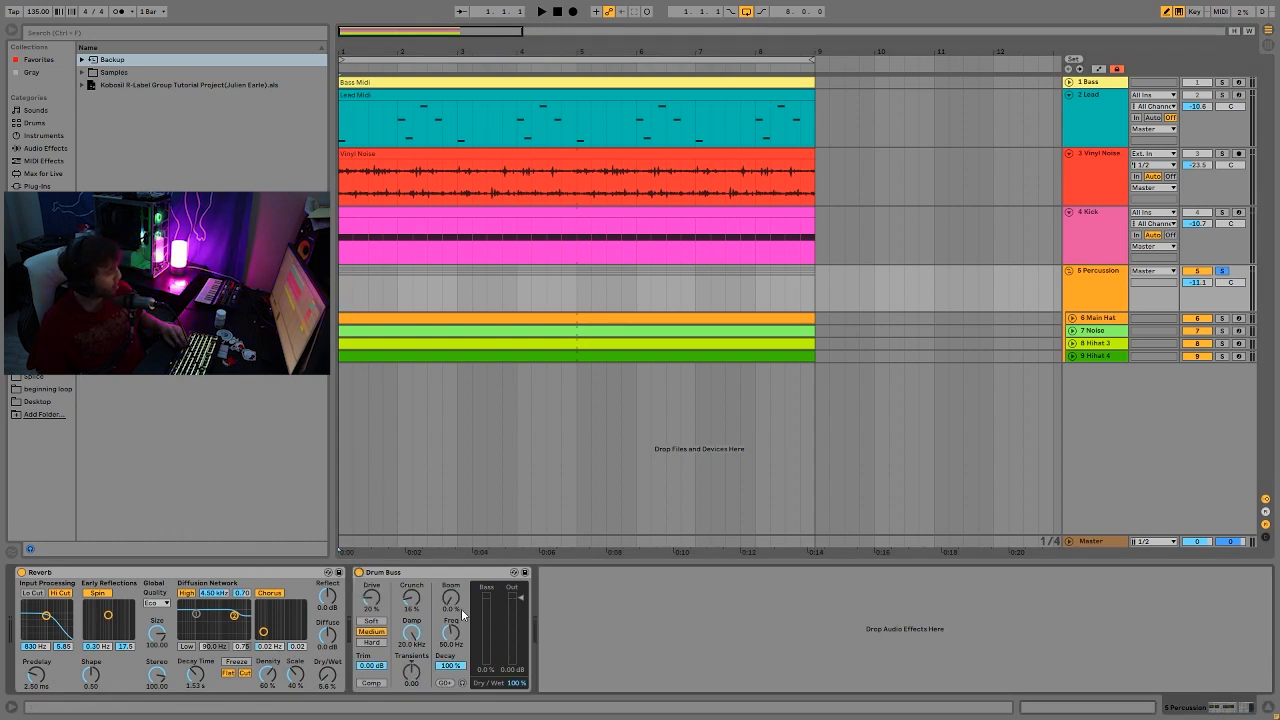
key("space")
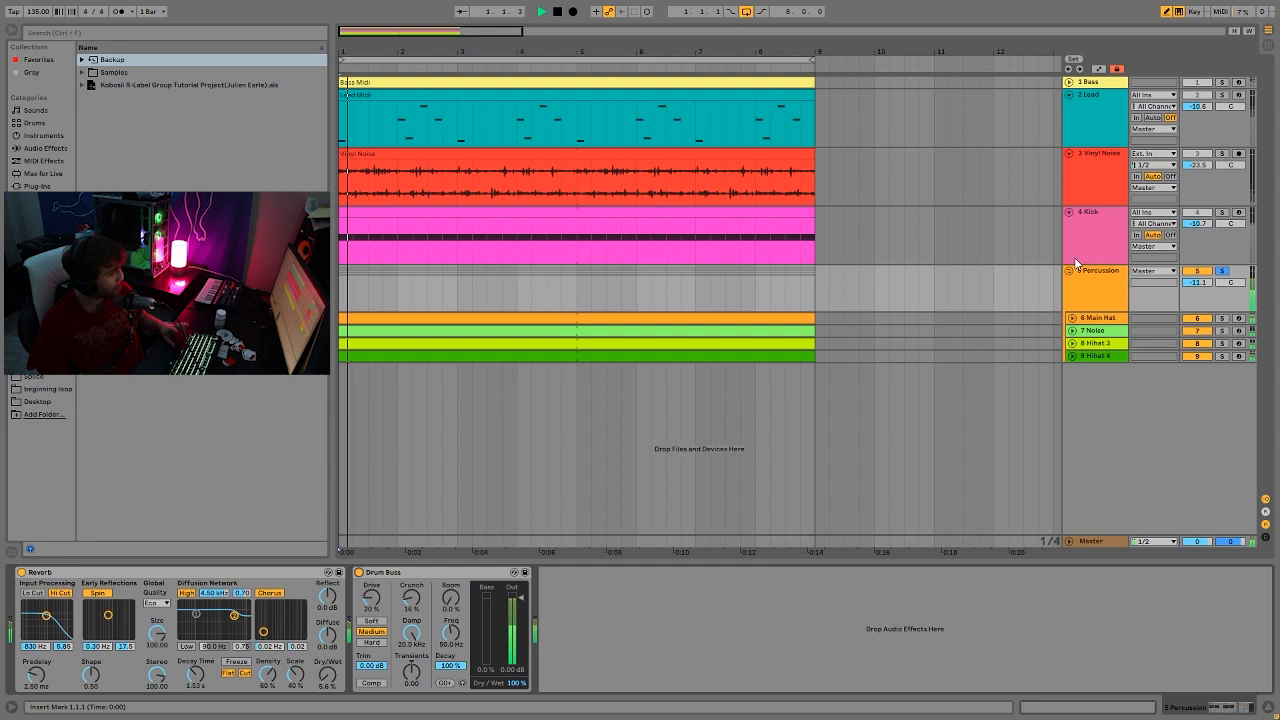
left_click(1222, 273)
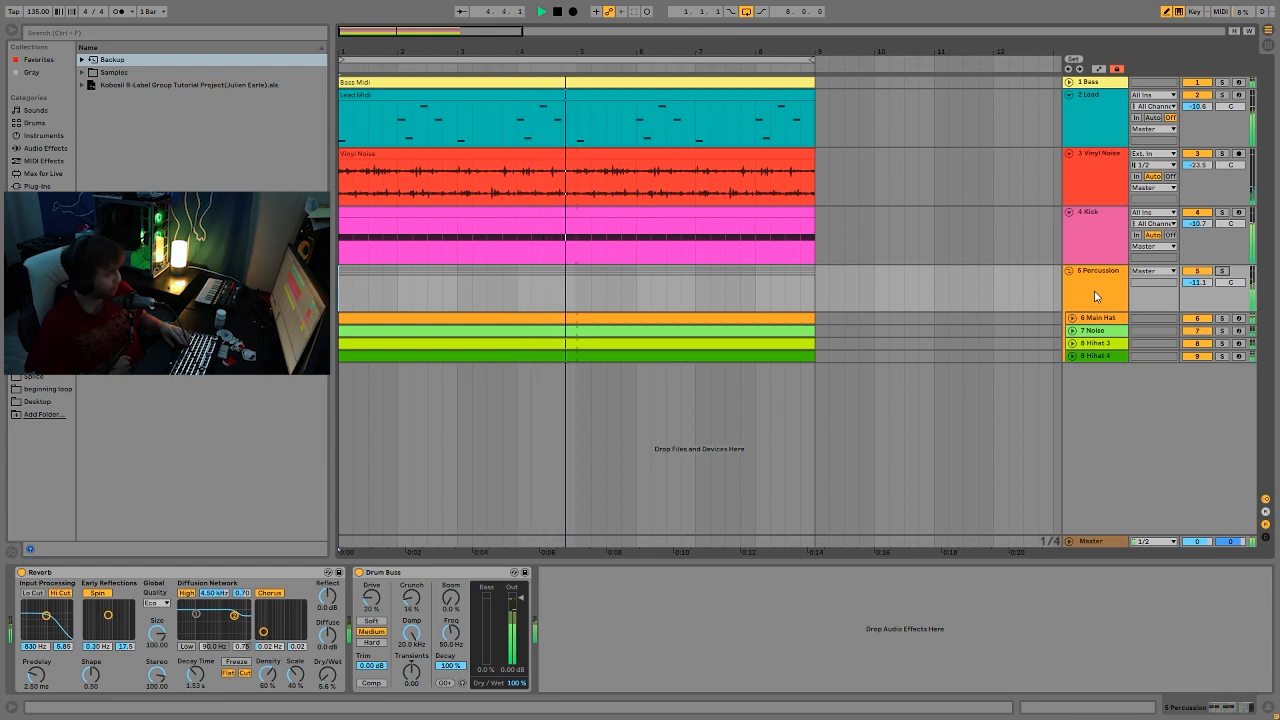
key("space")
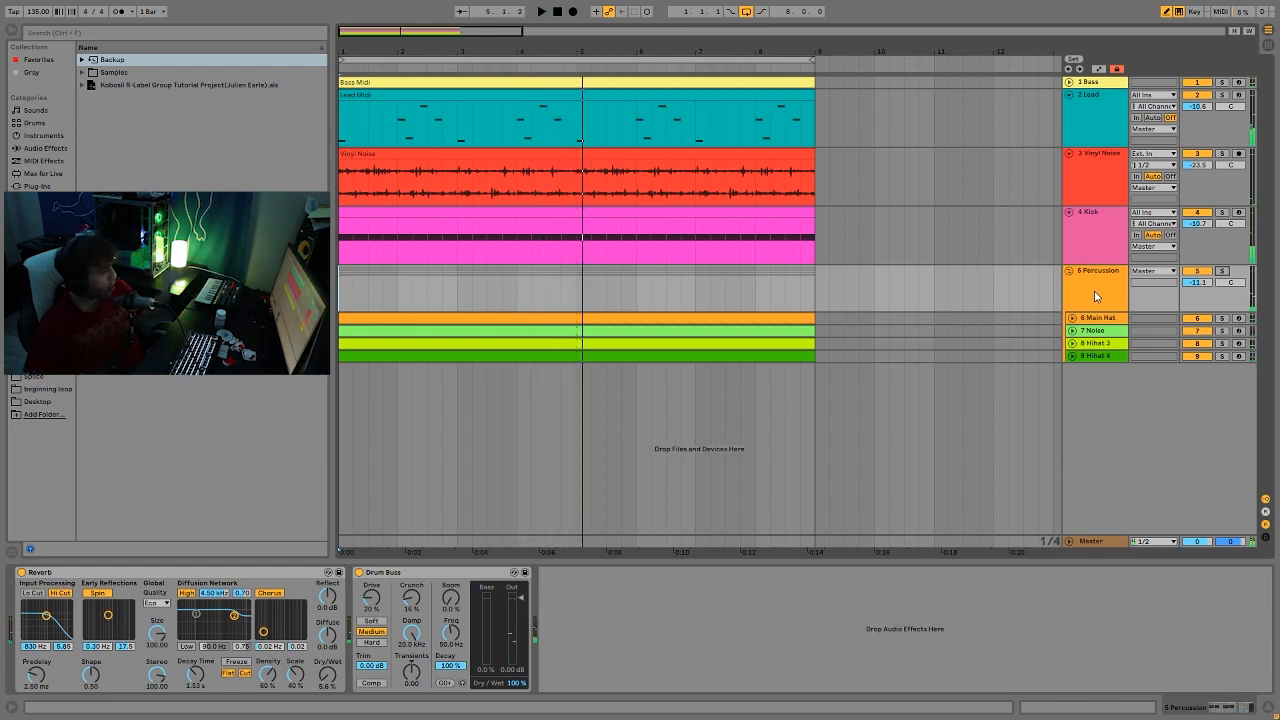